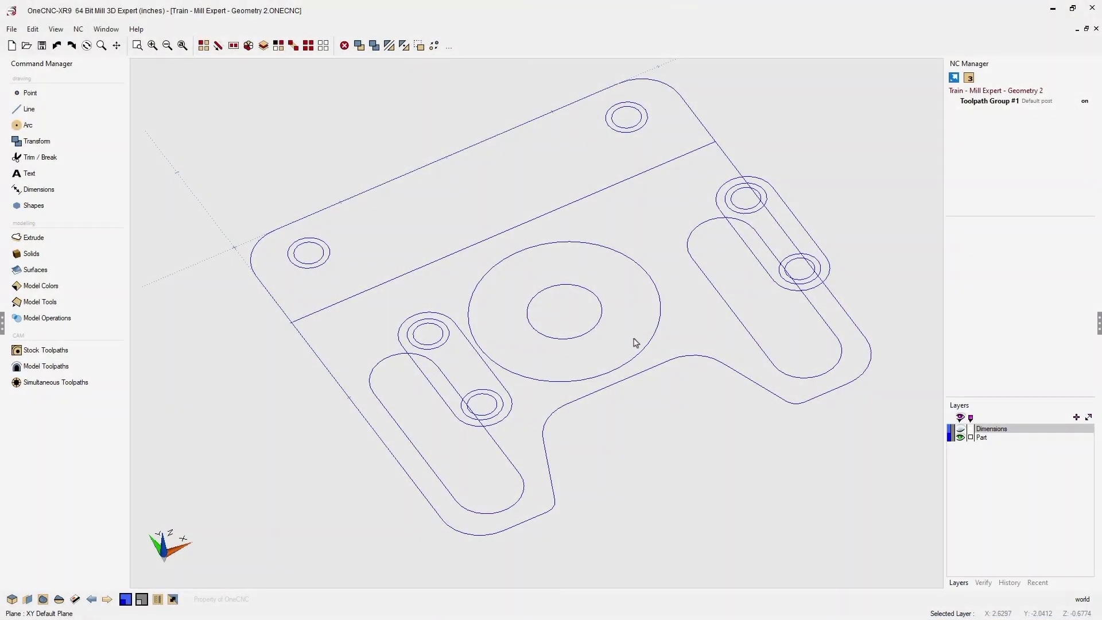
- Create a cross-sectional surface between the outer straight edges of the base slot and the smaller raised slot
middle_drag(634, 341, 709, 312)
scroll(614, 393, up, 3)
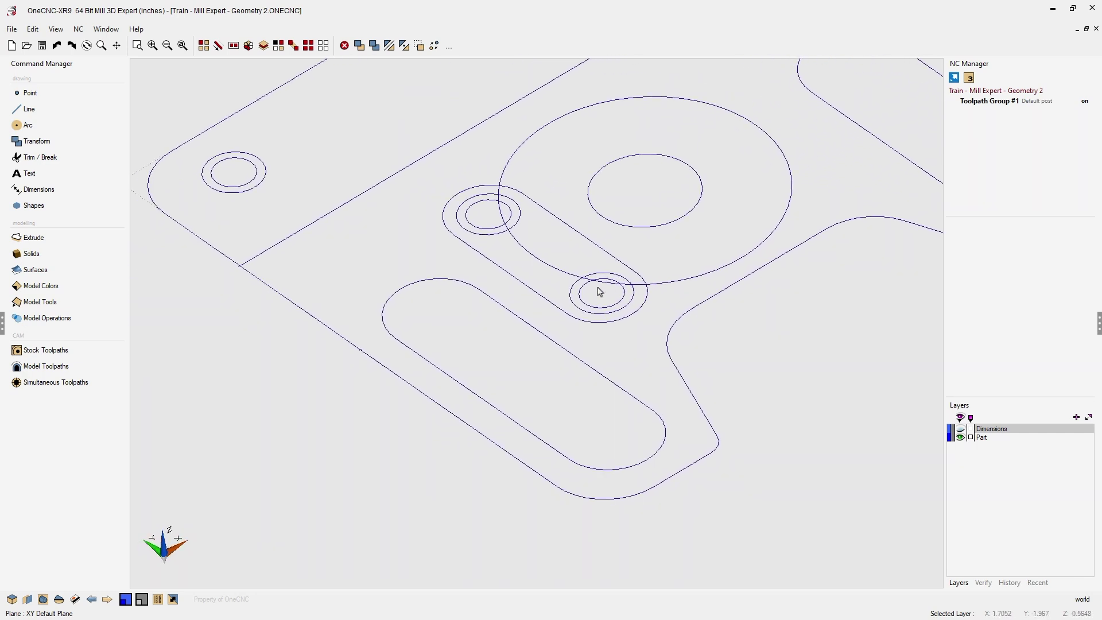
click(50, 277)
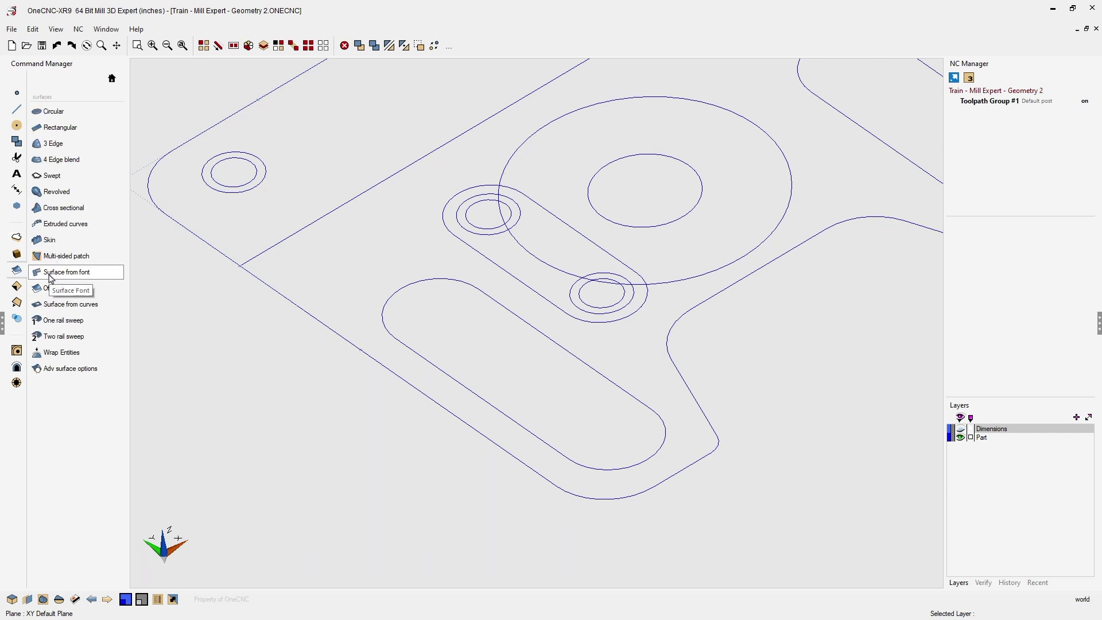
click(68, 214)
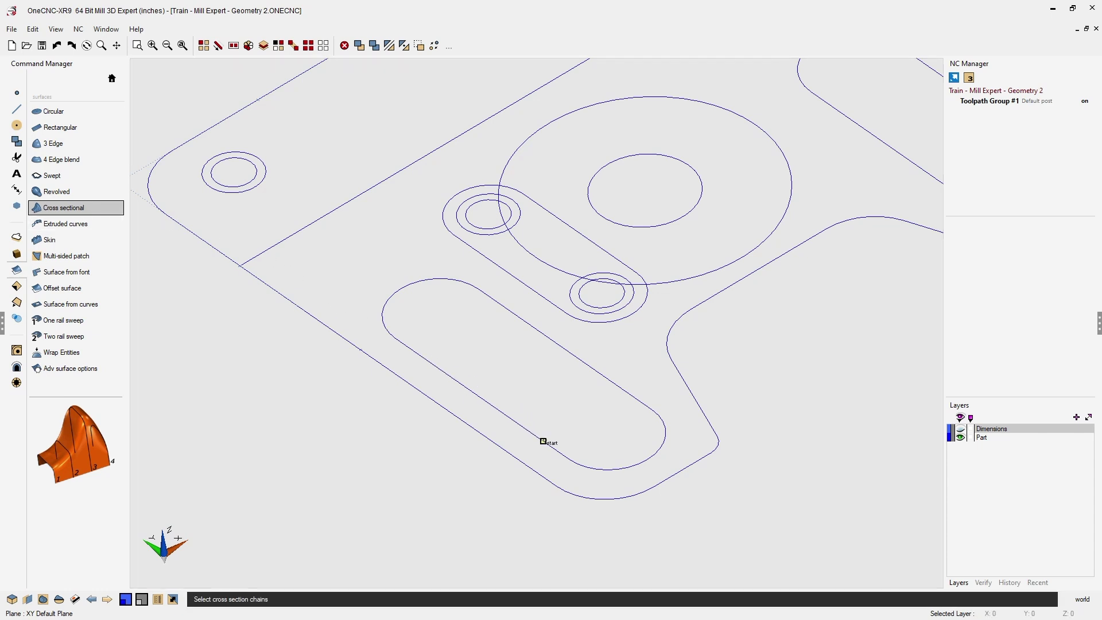
click(545, 446)
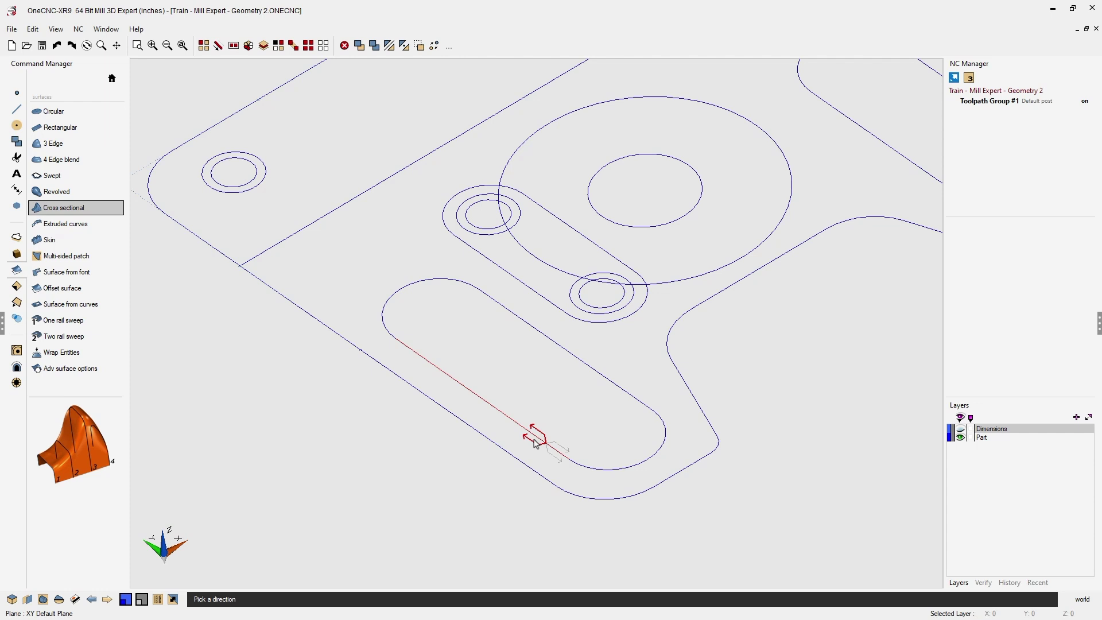
click(534, 445)
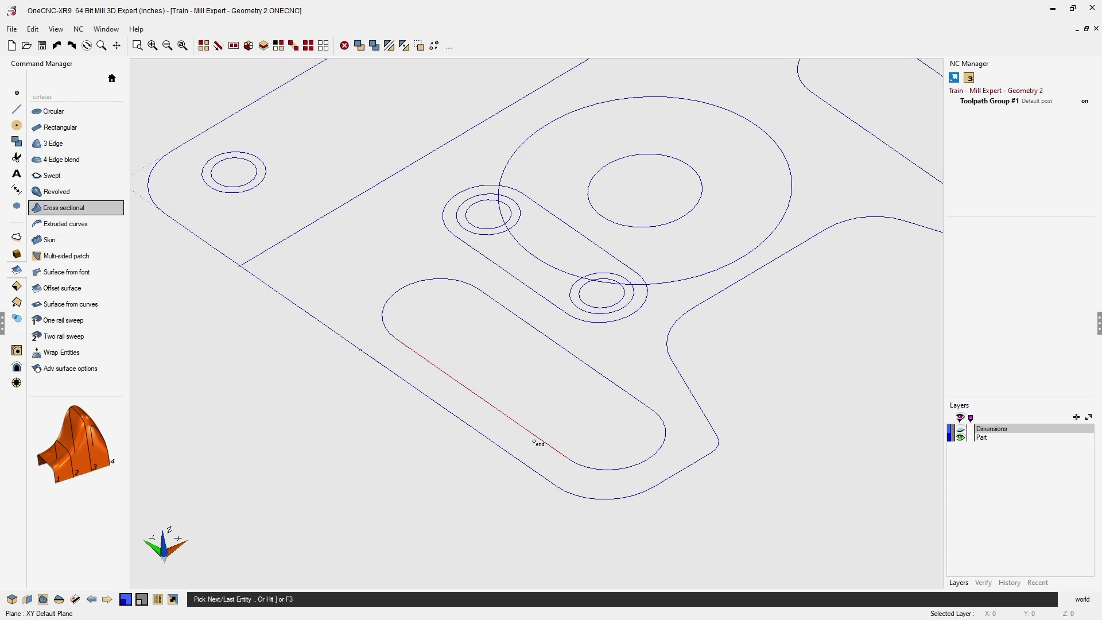
key(F3)
click(539, 297)
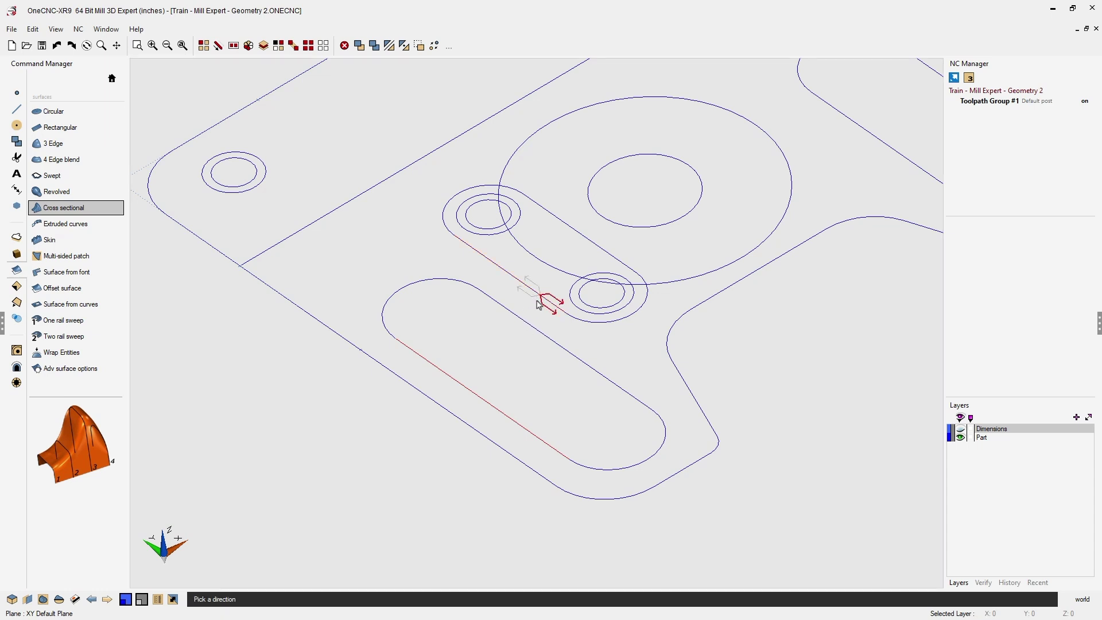
click(529, 296)
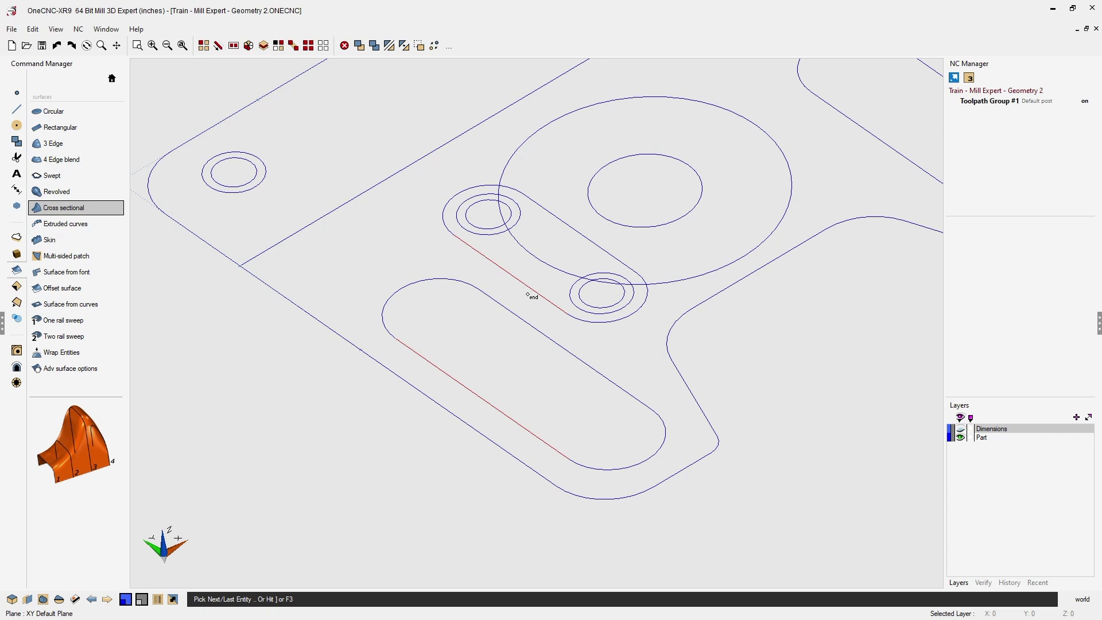
key(F3)
key(F3)
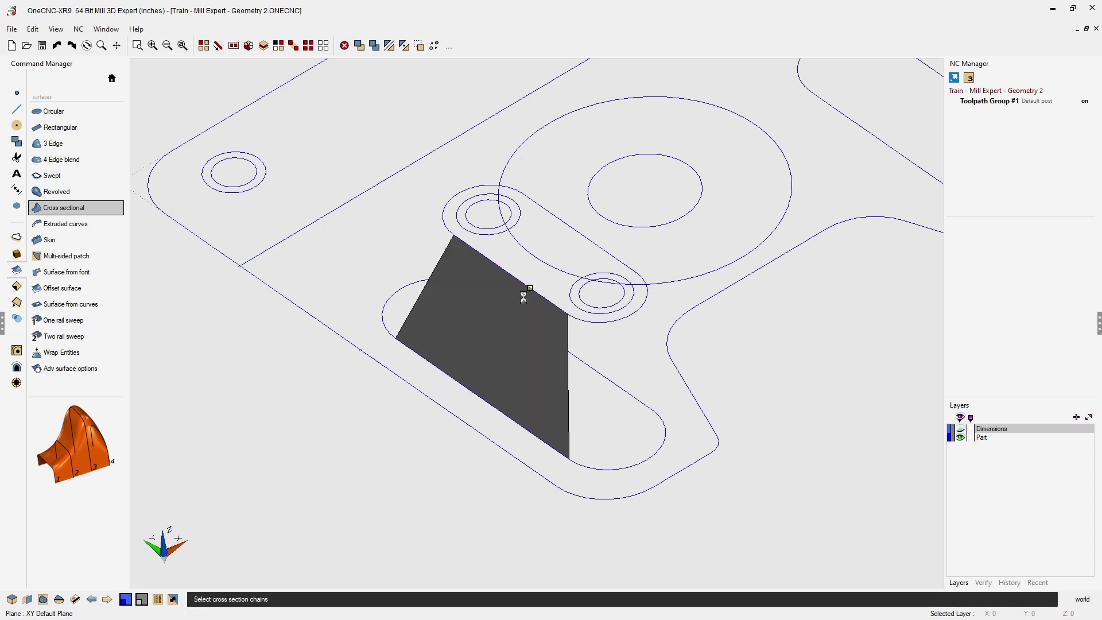
- Add a cross-sectional surface between the matching arcs of both slots at the rounded end farthest from the plate's dividing line
middle_drag(561, 367, 540, 426)
scroll(540, 425, up, 5)
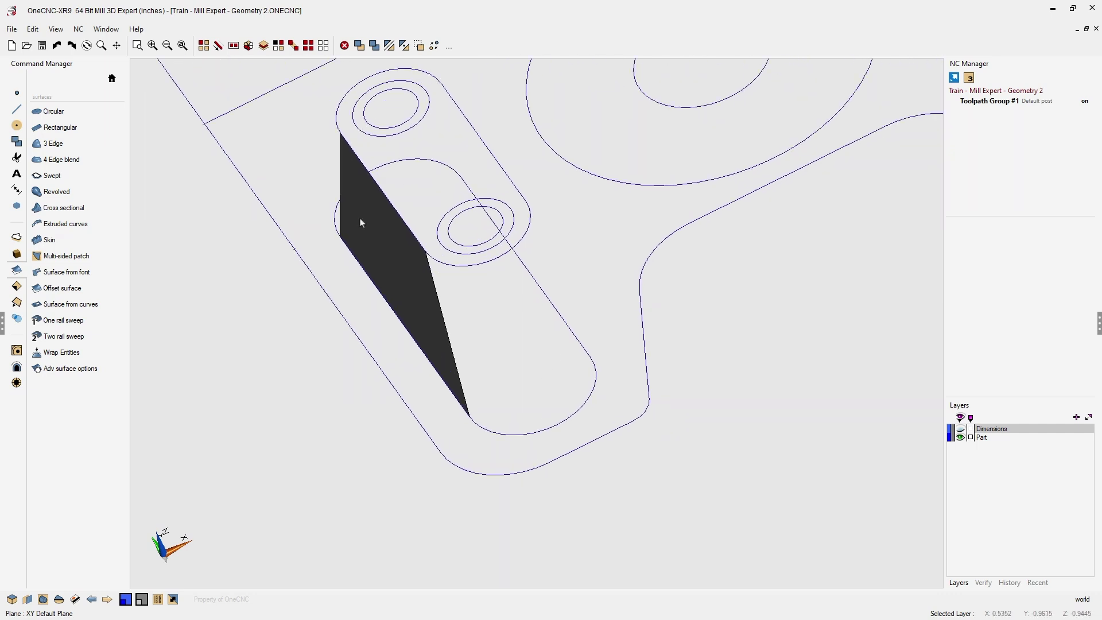
click(66, 208)
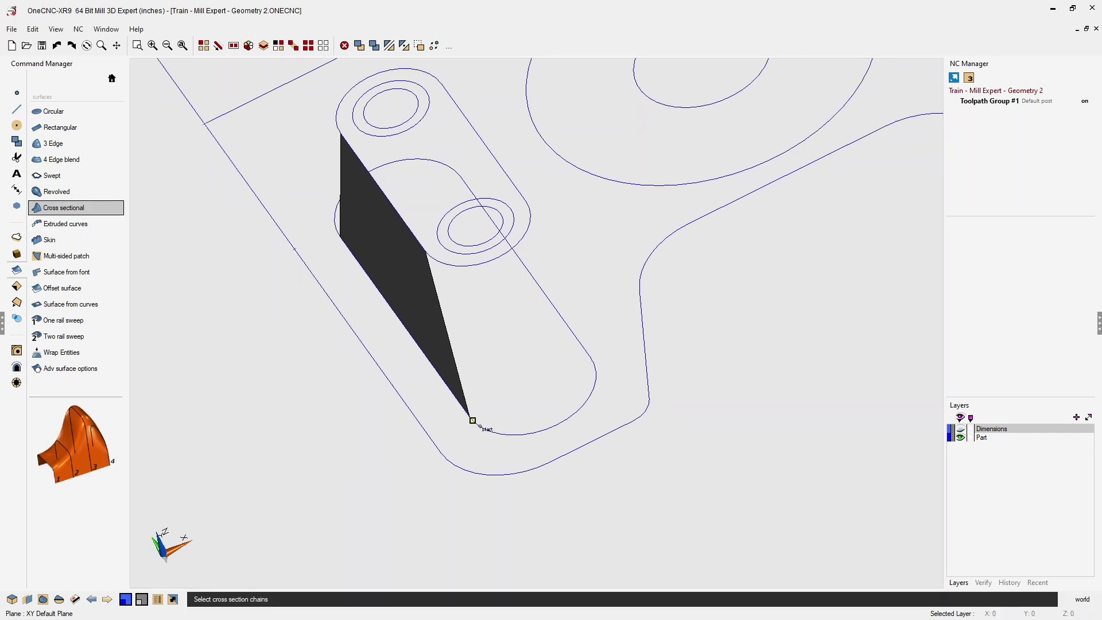
click(492, 433)
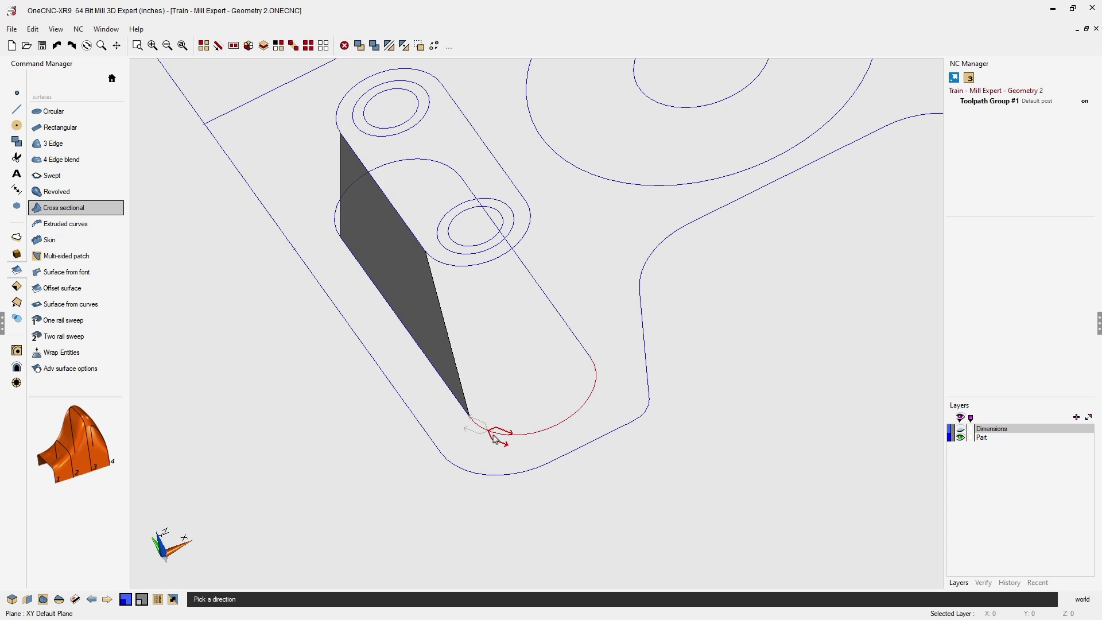
click(503, 446)
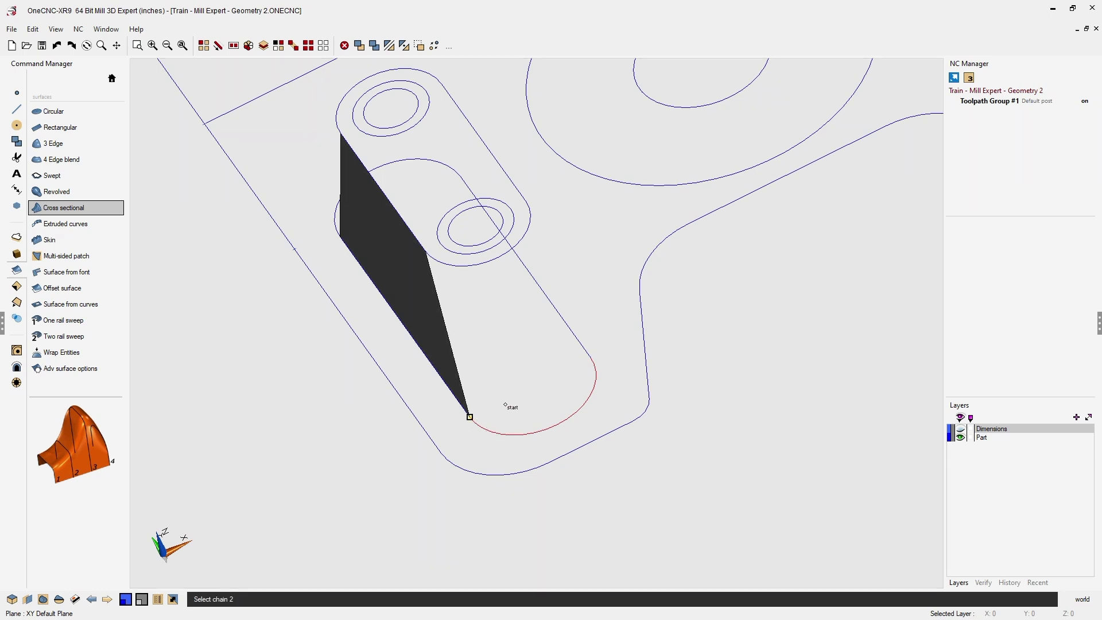
click(447, 266)
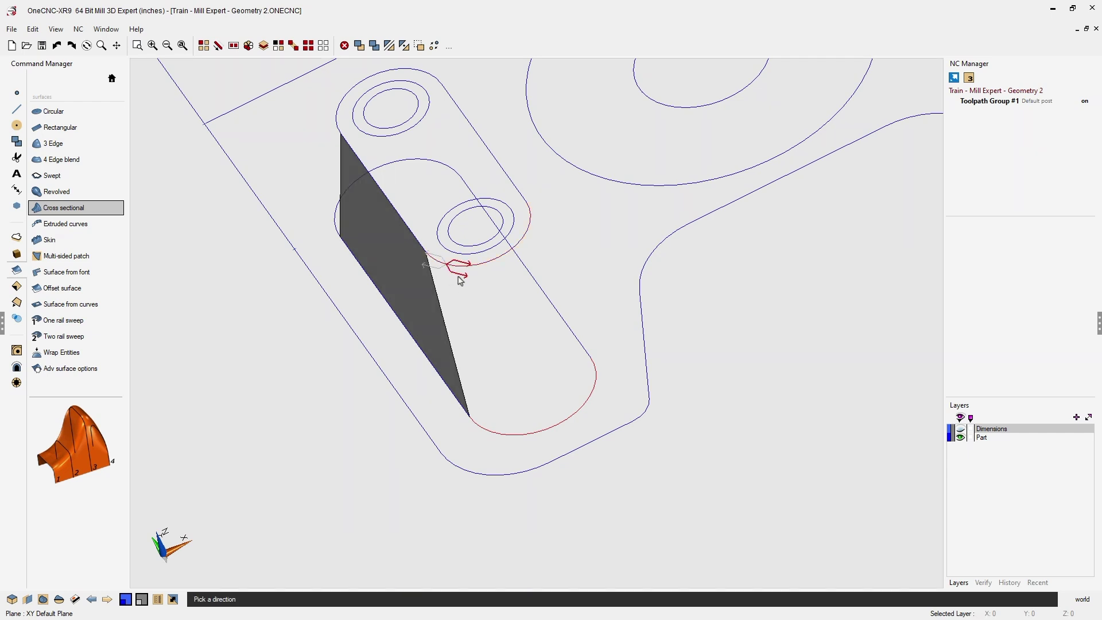
click(461, 280)
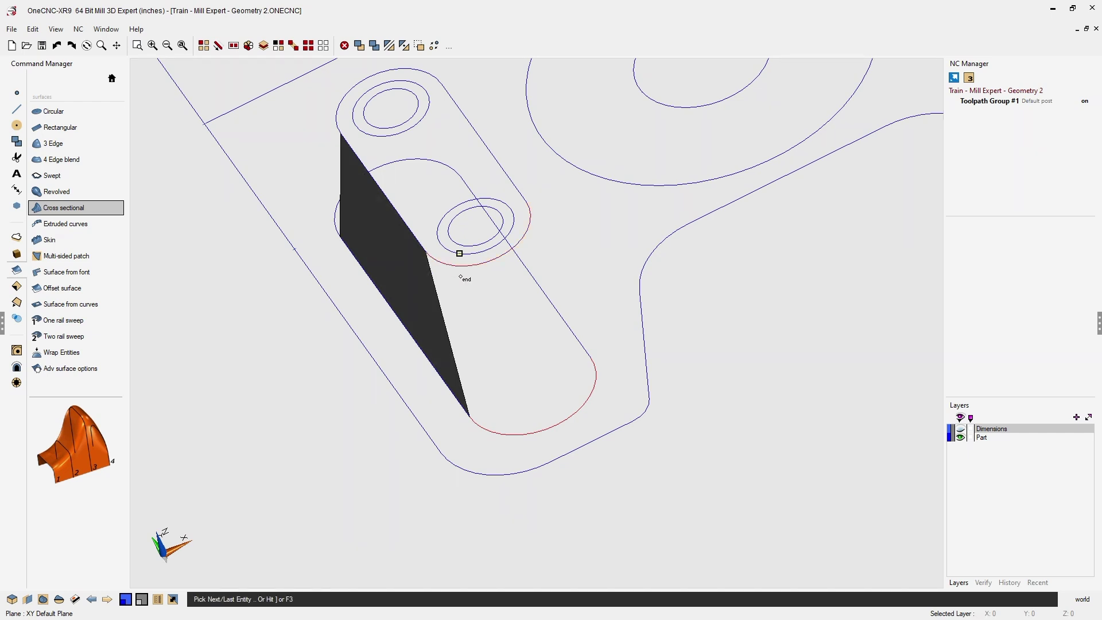
key(F3)
key(F3)
- Create a cross-sectional surface between the inner straight edges of the base slot and the raised slot
middle_drag(570, 329, 513, 430)
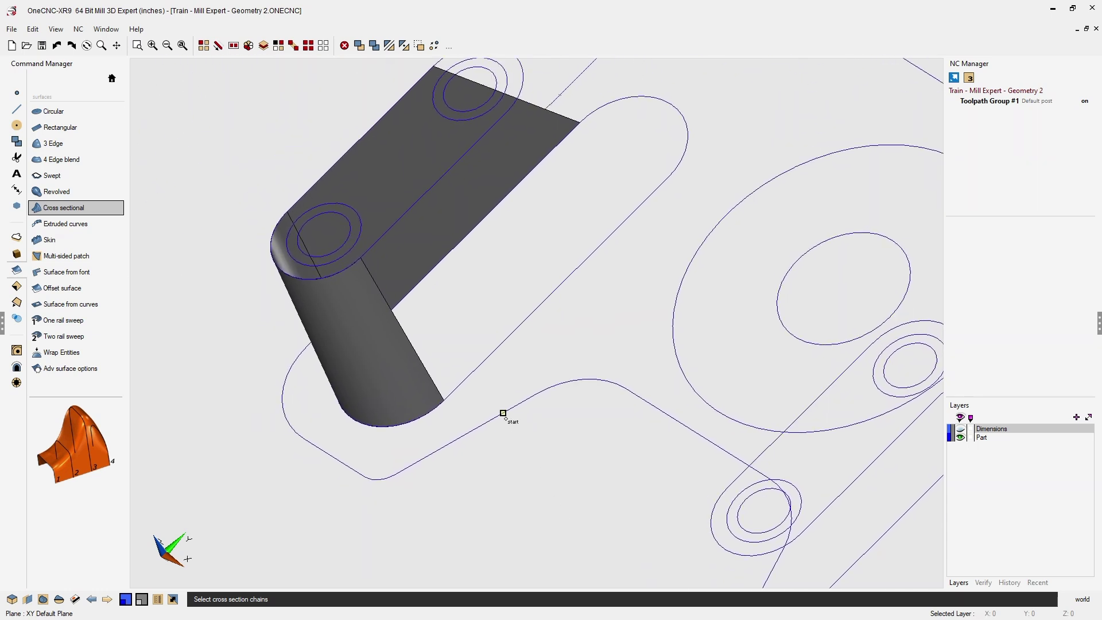
click(471, 374)
key(F3)
click(392, 235)
key(F3)
key(F3)
- Close the tapered boss with a cross-sectional surface between the remaining rounded-end arcs of both slots
mouse_move(454, 290)
middle_down()
mouse_move(551, 298)
mouse_move(501, 337)
mouse_move(571, 315)
mouse_move(557, 305)
mouse_move(629, 275)
mouse_move(518, 437)
mouse_move(617, 377)
mouse_move(546, 362)
mouse_move(561, 411)
mouse_move(579, 413)
middle_up()
middle_drag(701, 349, 664, 435)
click(706, 365)
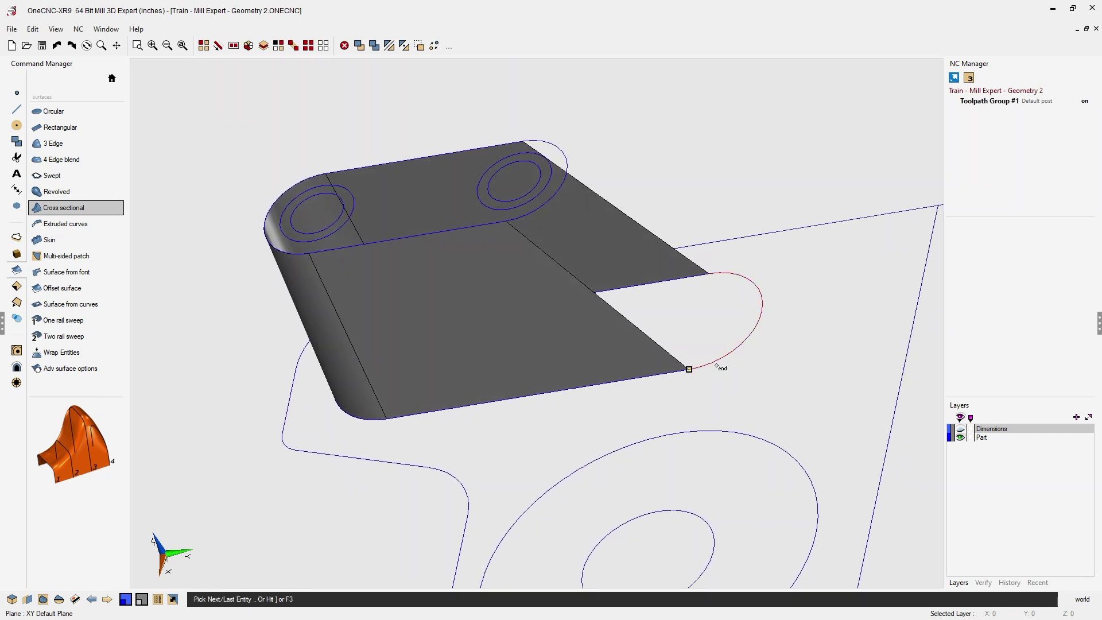
click(538, 218)
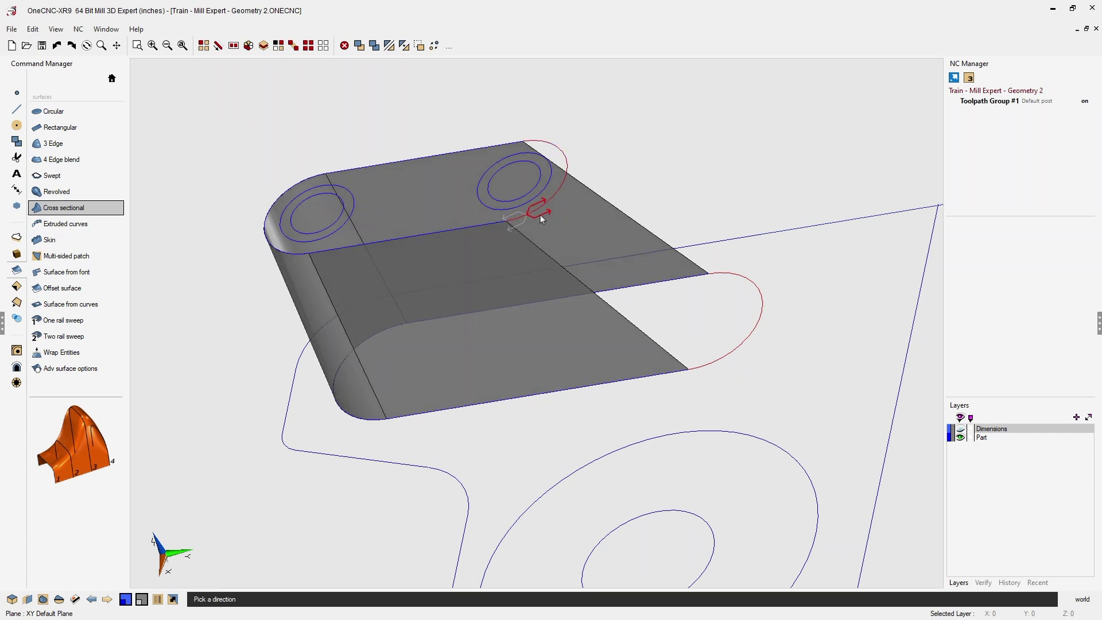
click(540, 213)
click(541, 214)
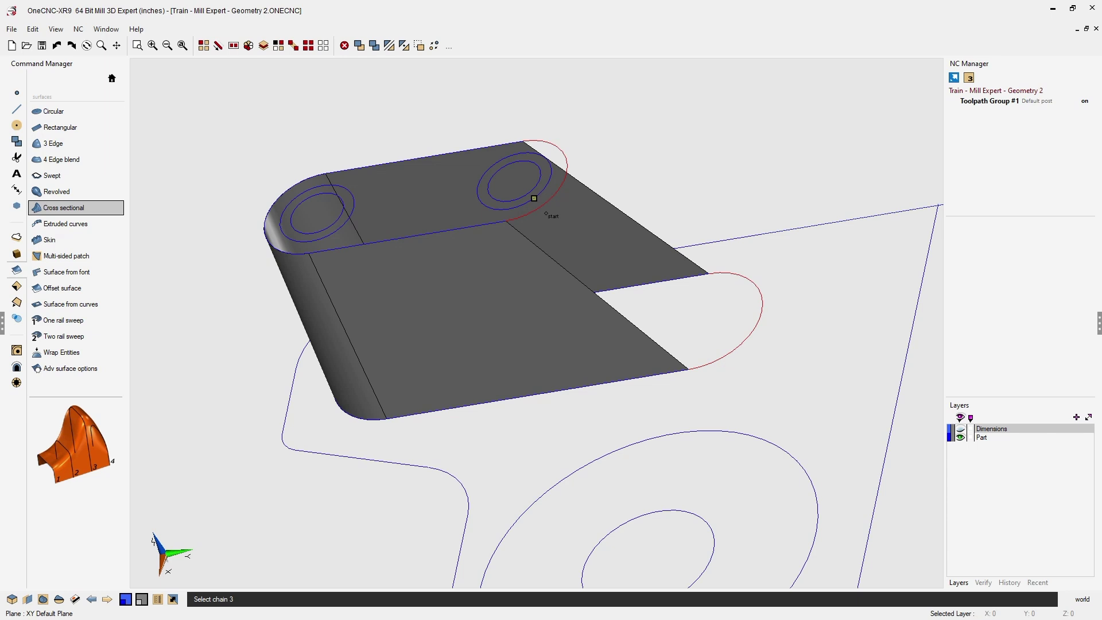
click(546, 214)
middle_drag(682, 373, 706, 362)
middle_drag(603, 388, 738, 355)
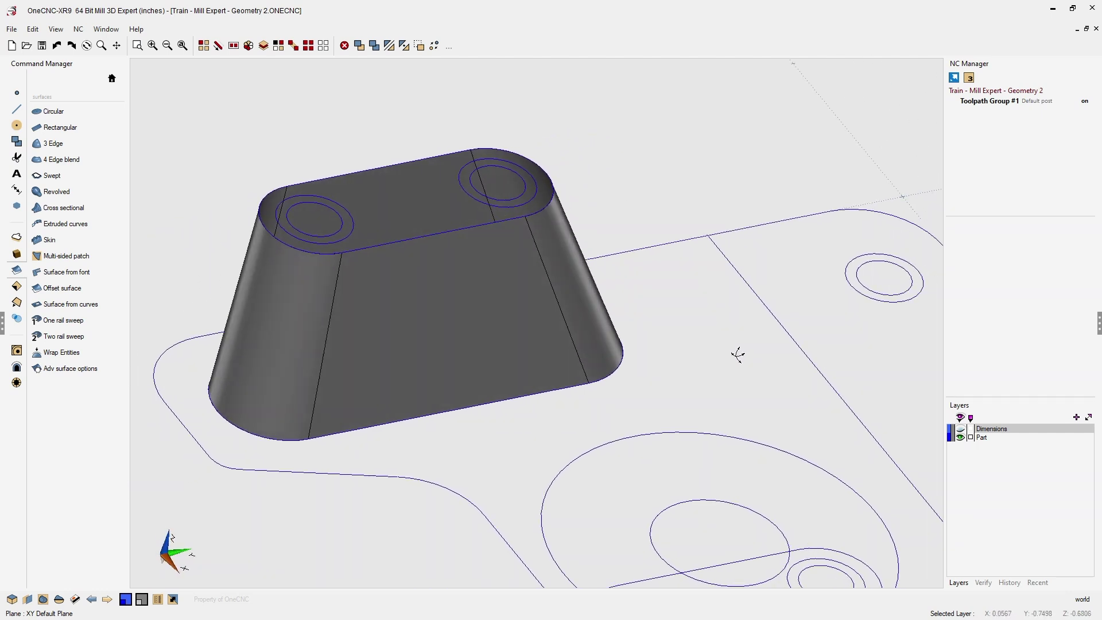
middle_drag(615, 374, 669, 351)
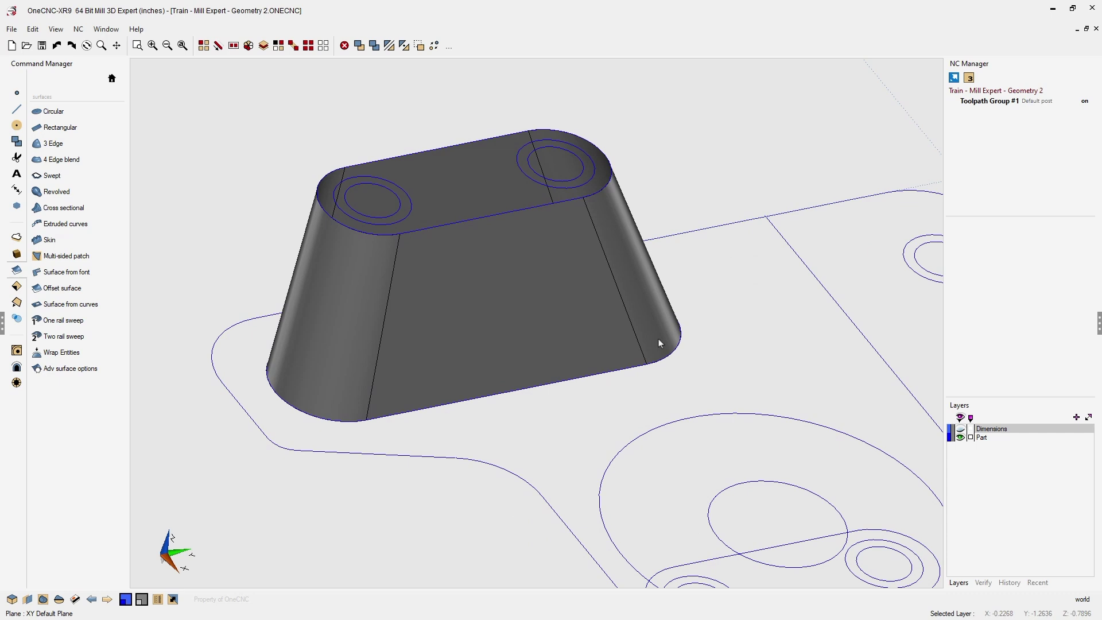
- Undo all four cross-sectional surfaces on the slot boss, leaving only the wireframe outlines
key(ctrl+z)
key(ctrl+z)
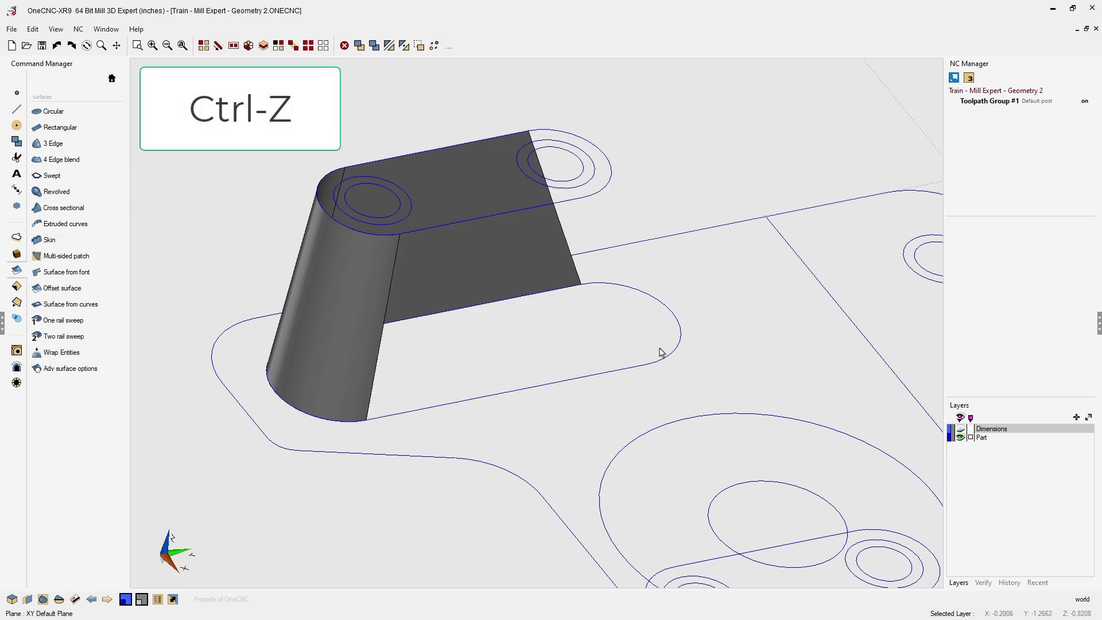
key(ctrl+z)
key(ctrl+z)
- Try a cross-sectional surface between the slots' inner straight edges with opposing chain directions, and undo it
middle_drag(549, 374, 603, 352)
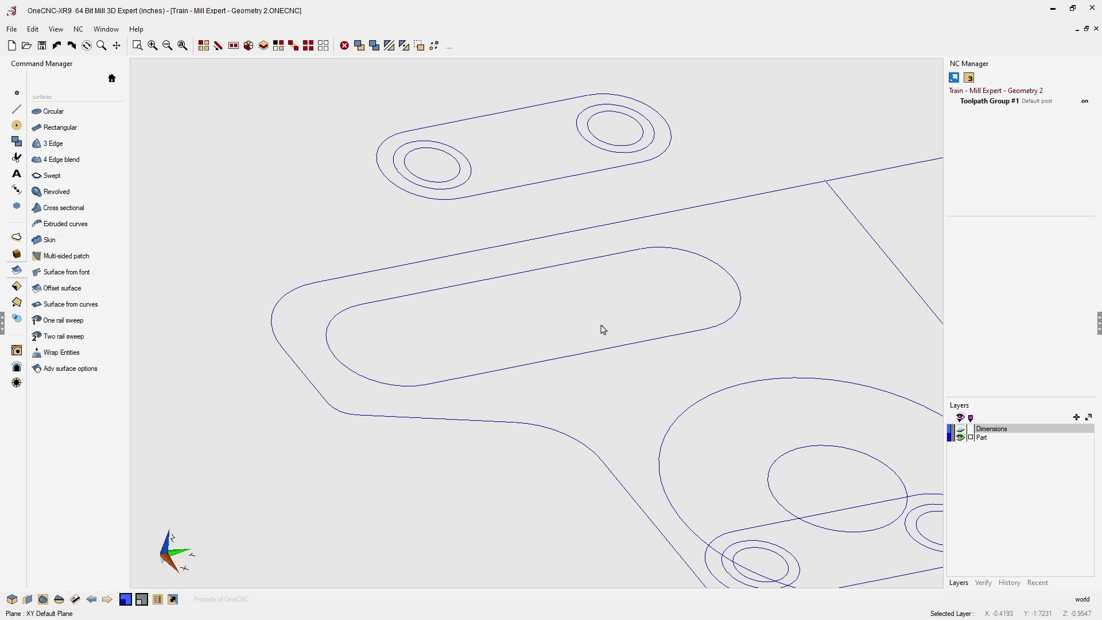
click(76, 216)
click(466, 377)
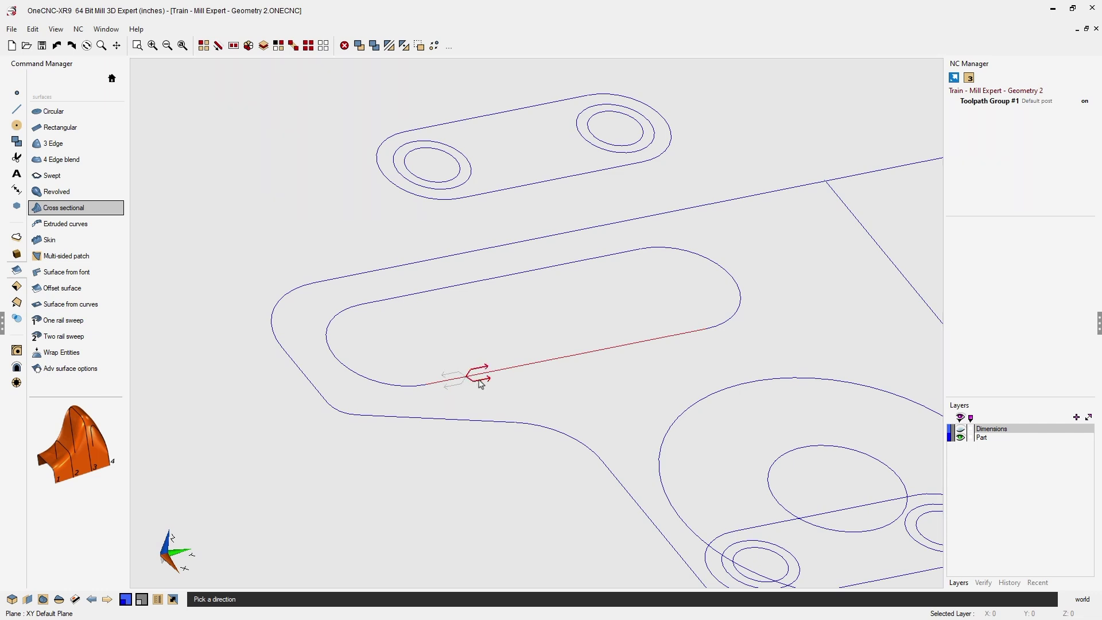
click(479, 380)
click(480, 380)
click(507, 190)
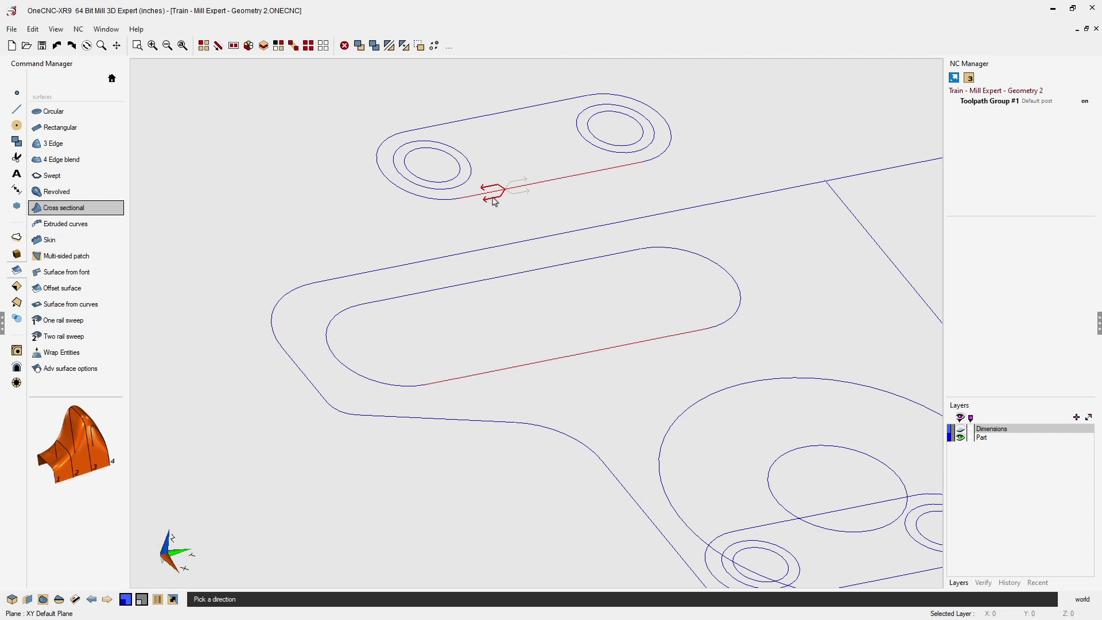
click(494, 200)
key(F3)
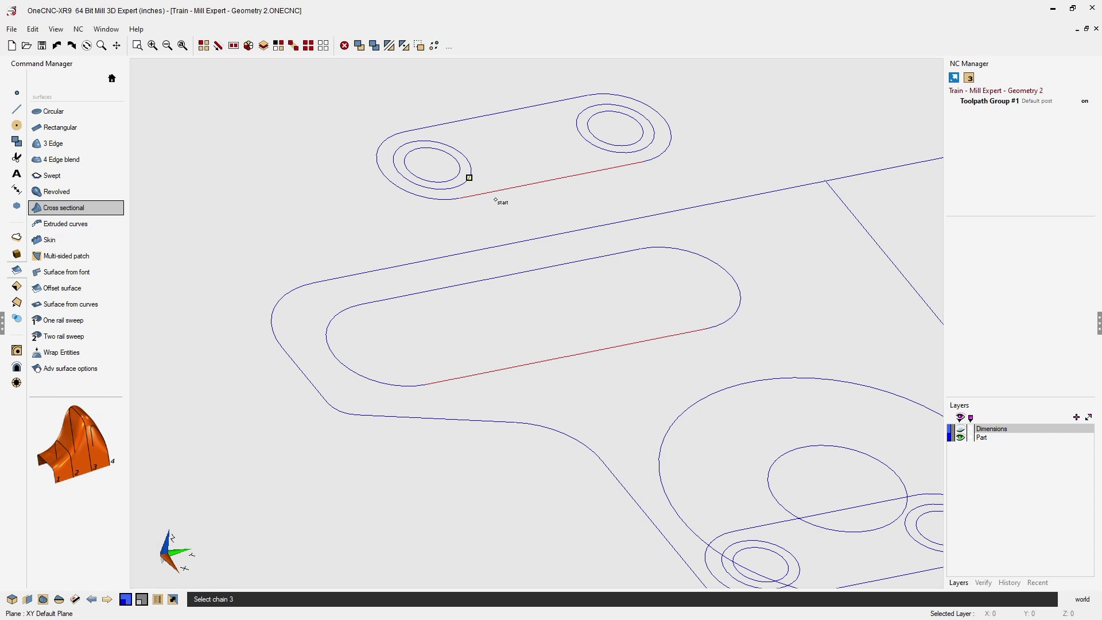
key(F3)
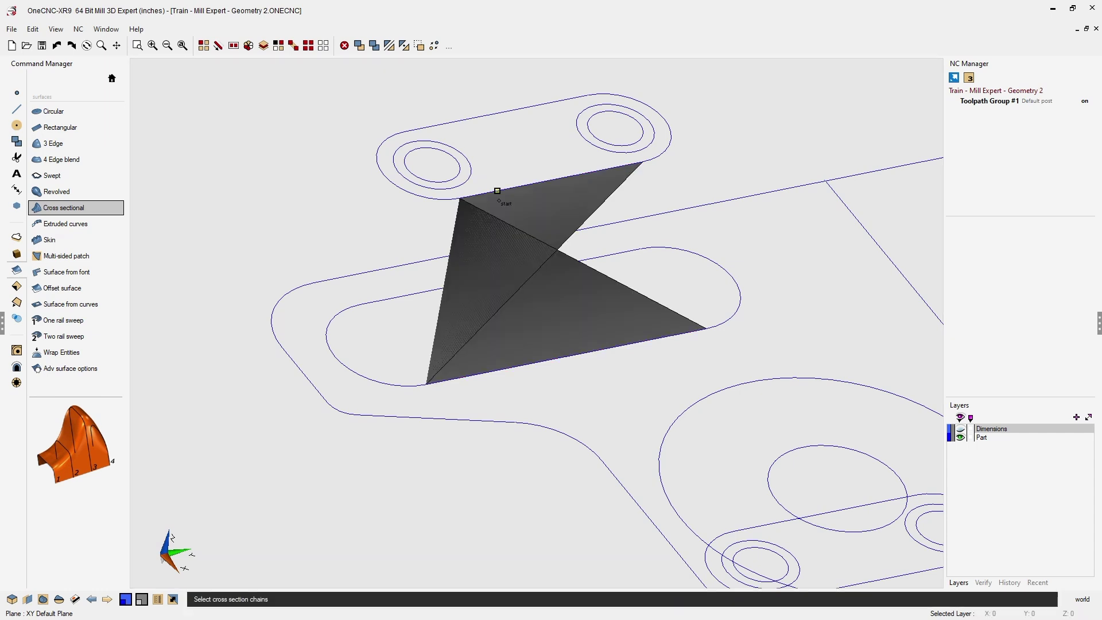
key(Escape)
mouse_move(545, 308)
middle_down()
mouse_move(507, 337)
mouse_move(555, 313)
middle_up()
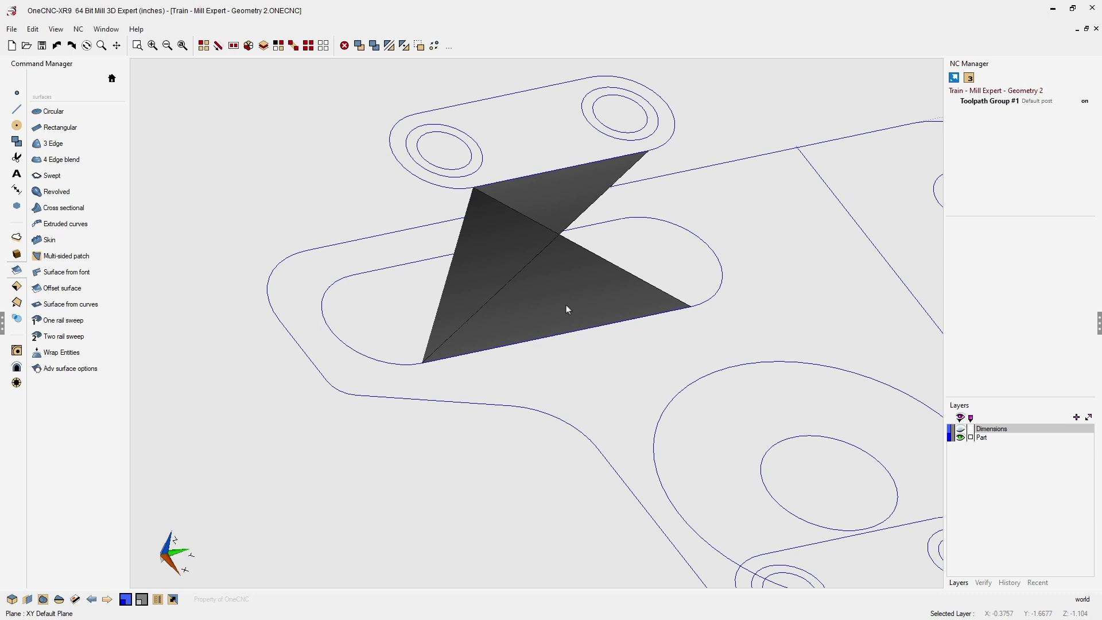
key(ctrl+z)
- Try a cross-sectional surface between the slots' inner straight edges with both chains running in the same direction
click(59, 208)
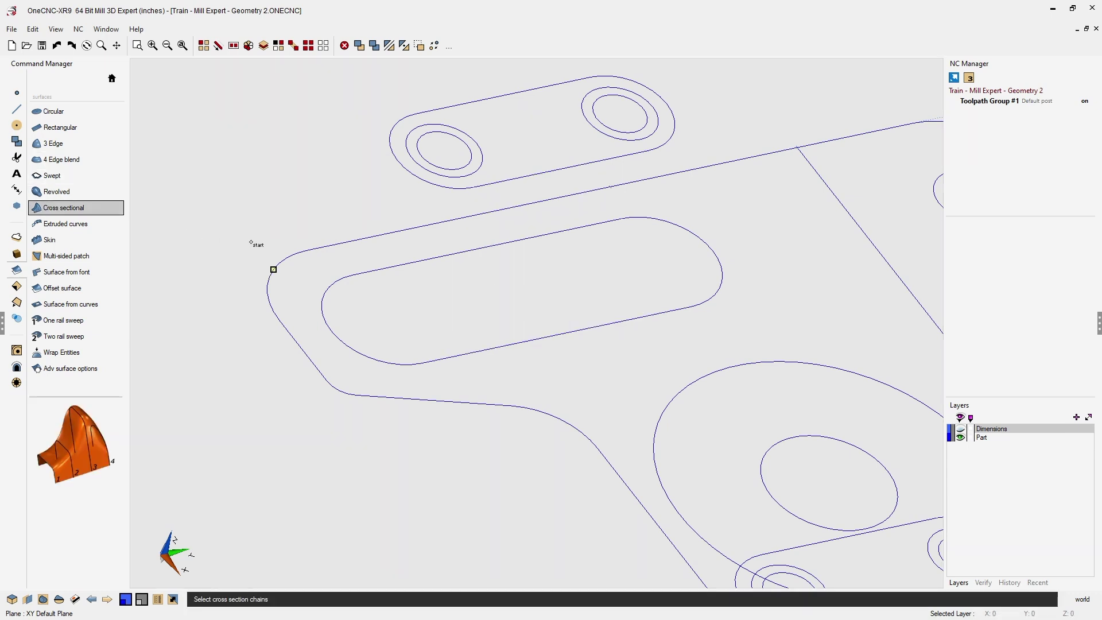
click(485, 347)
click(497, 350)
click(514, 181)
click(517, 183)
key(F3)
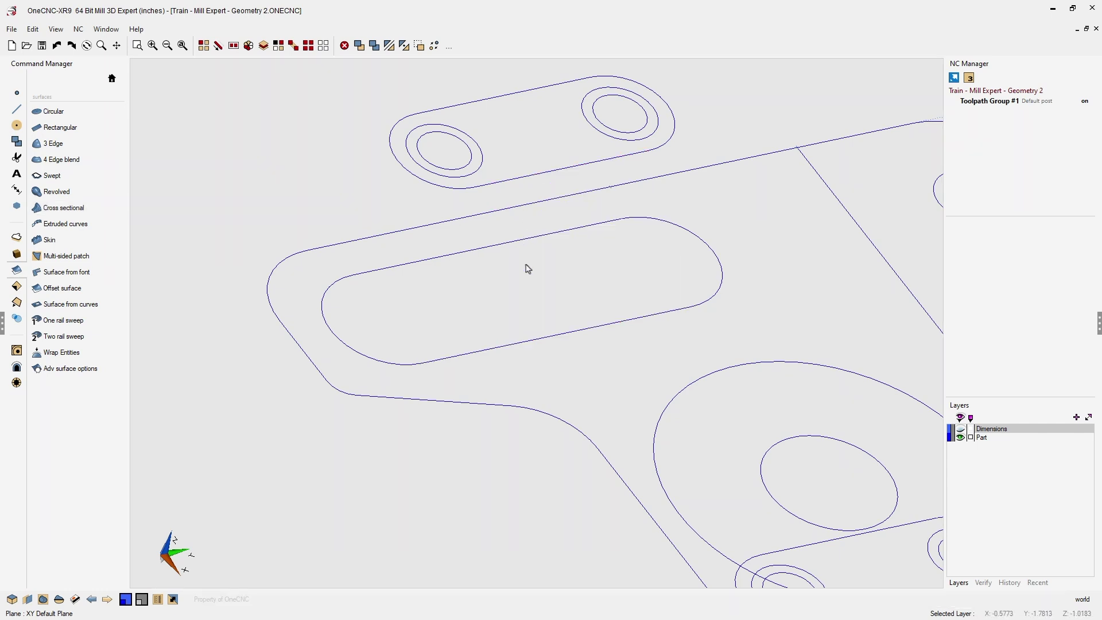
- Create one cross-sectional surface between the complete closed outlines of the base slot and raised slot, chaining both in the same direction
scroll(528, 278, down, 1)
mouse_move(531, 278)
middle_down()
mouse_move(545, 298)
mouse_move(548, 281)
middle_up()
middle_drag(588, 272, 571, 305)
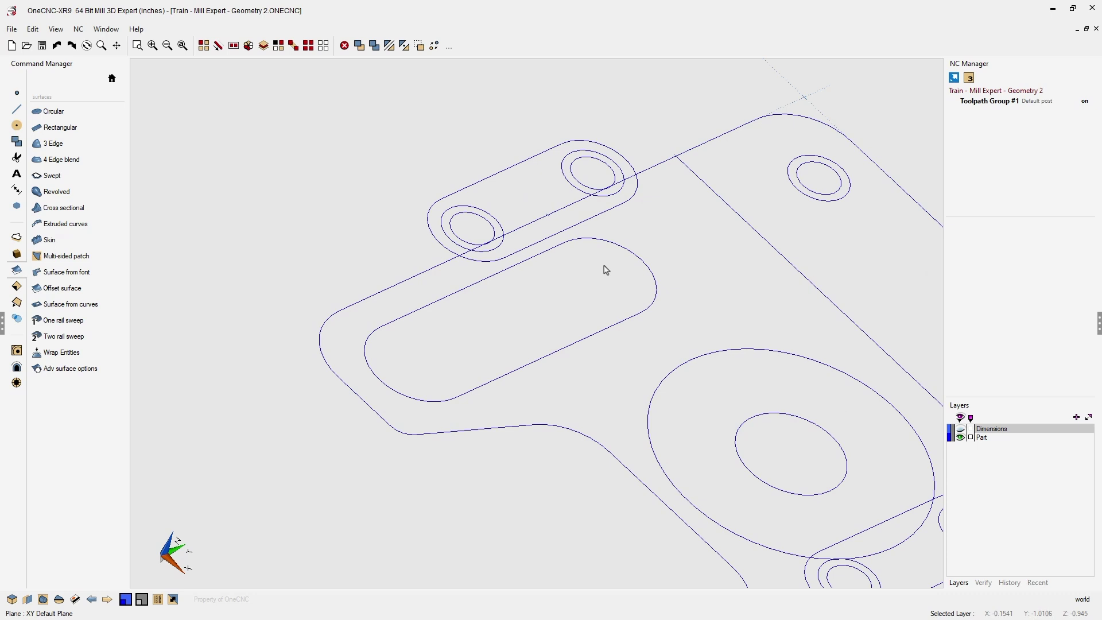
click(82, 213)
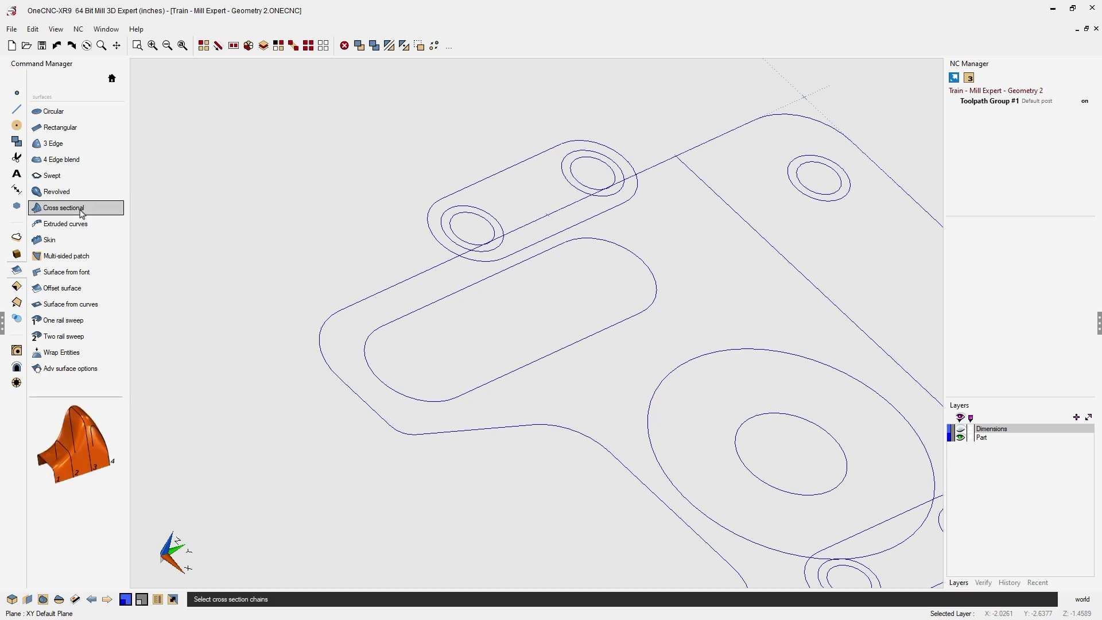
click(509, 381)
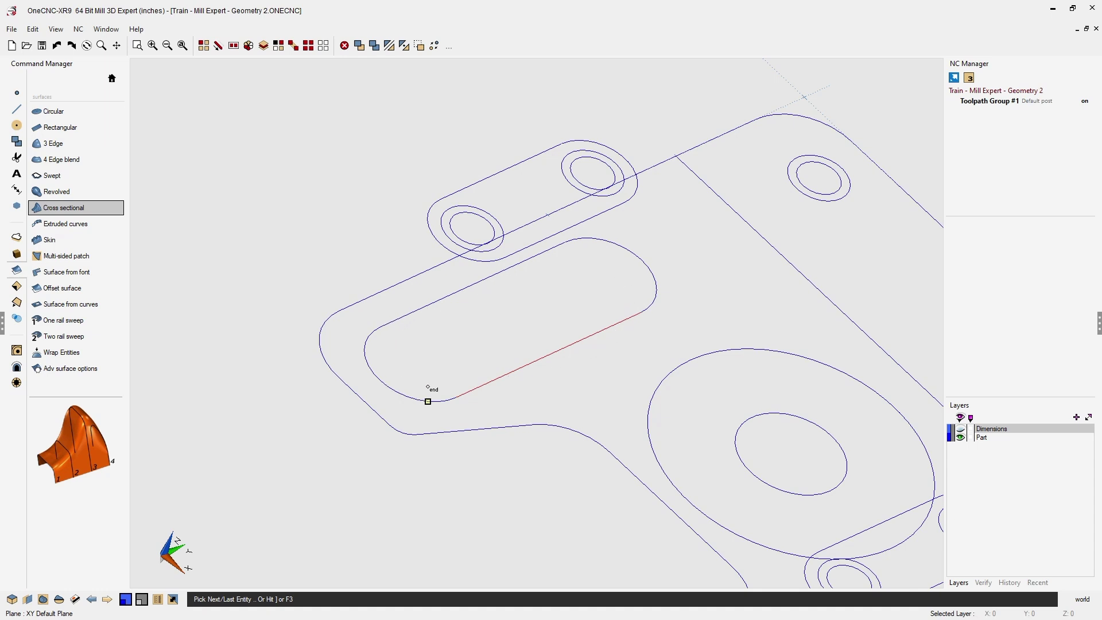
key(F3)
click(536, 243)
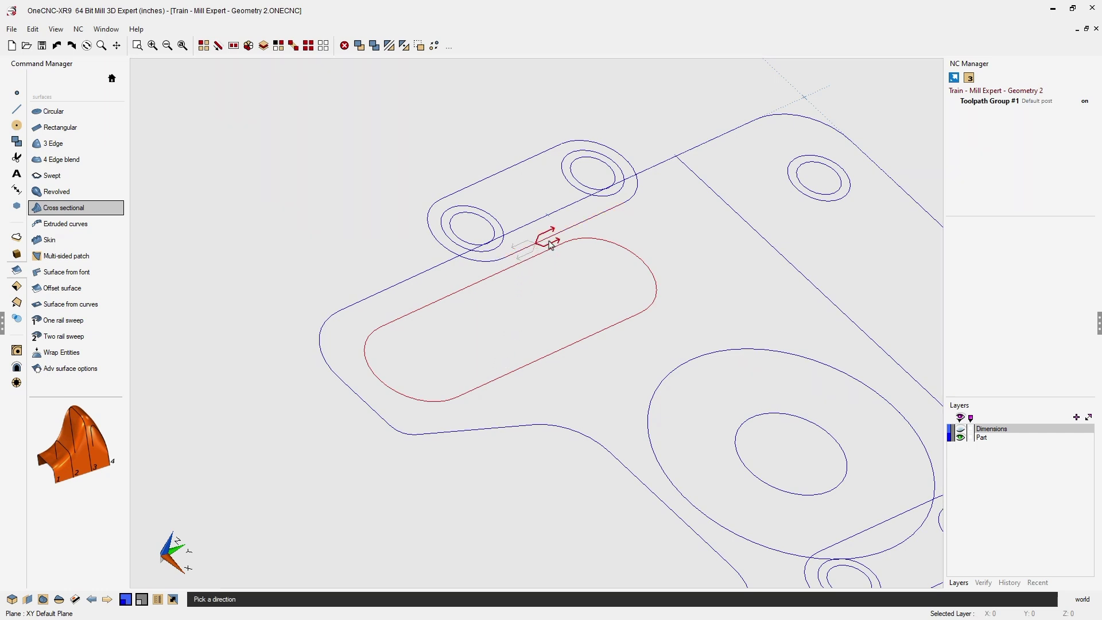
click(550, 244)
key(F3)
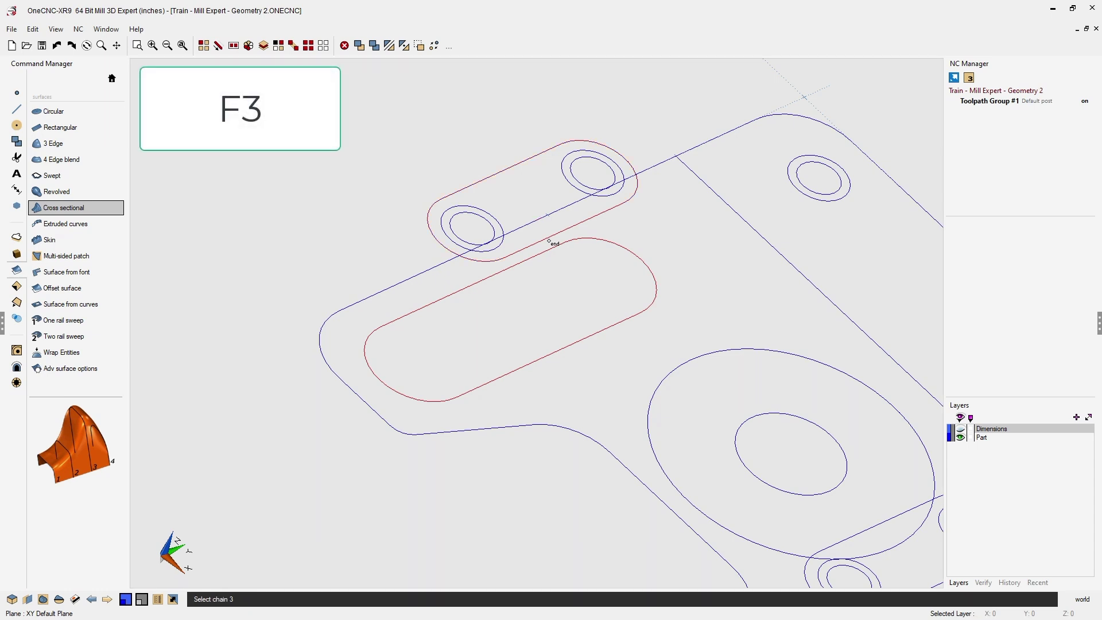
right_click(549, 242)
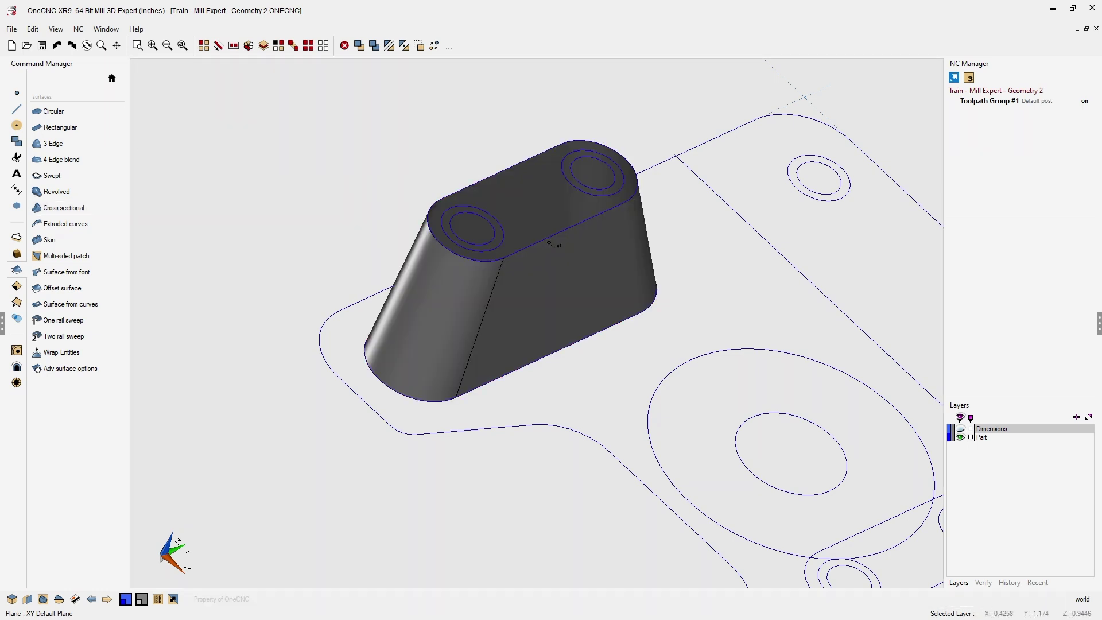
- Review the flow control and surface tolerance in the advanced surface options, and accept them
mouse_move(561, 339)
middle_down()
mouse_move(502, 278)
mouse_move(474, 276)
mouse_move(505, 278)
mouse_move(554, 325)
middle_up()
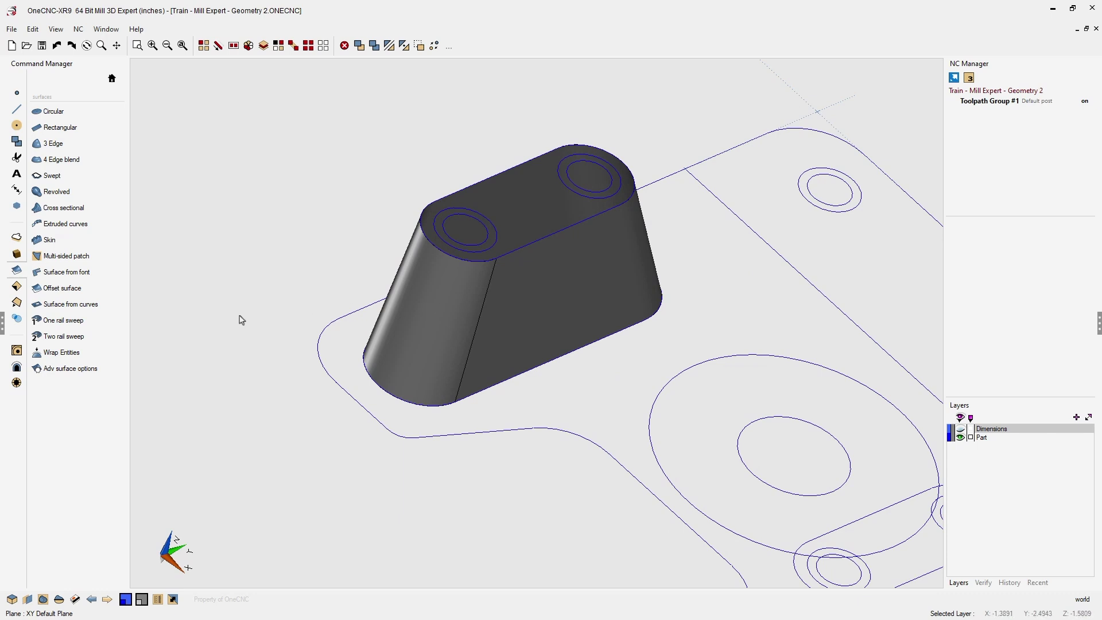
click(91, 371)
drag(485, 211, 217, 75)
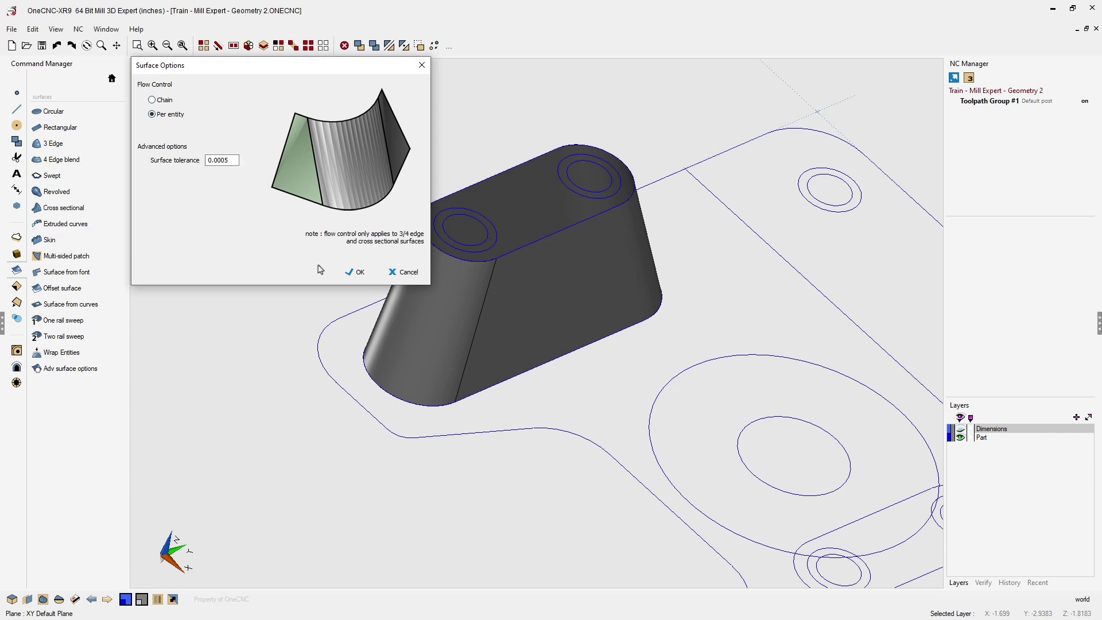
click(360, 272)
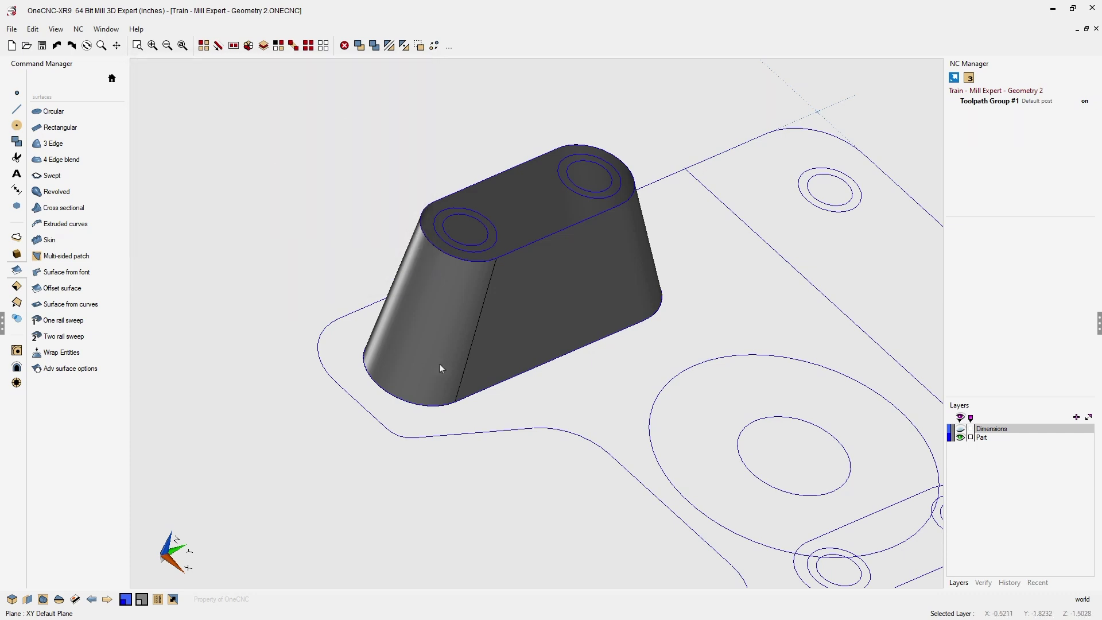
- Create a cross-sectional surface between the second boss's base slot and raised slot, fully chaining both outlines in the same direction
scroll(441, 361, down, 2)
middle_drag(524, 413, 386, 226)
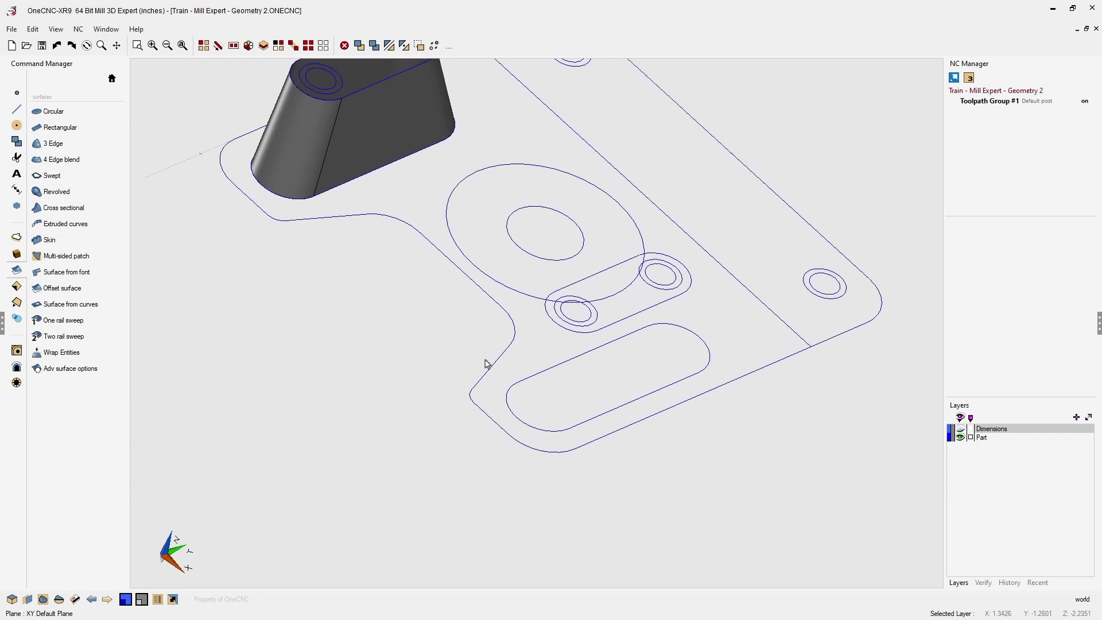
click(93, 212)
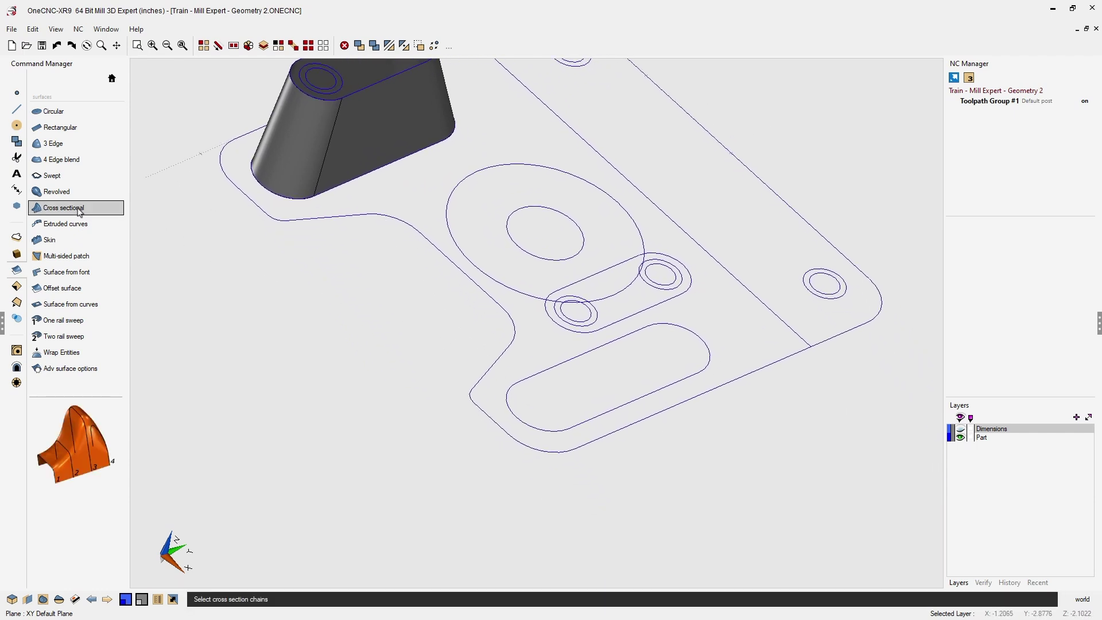
click(591, 418)
click(606, 422)
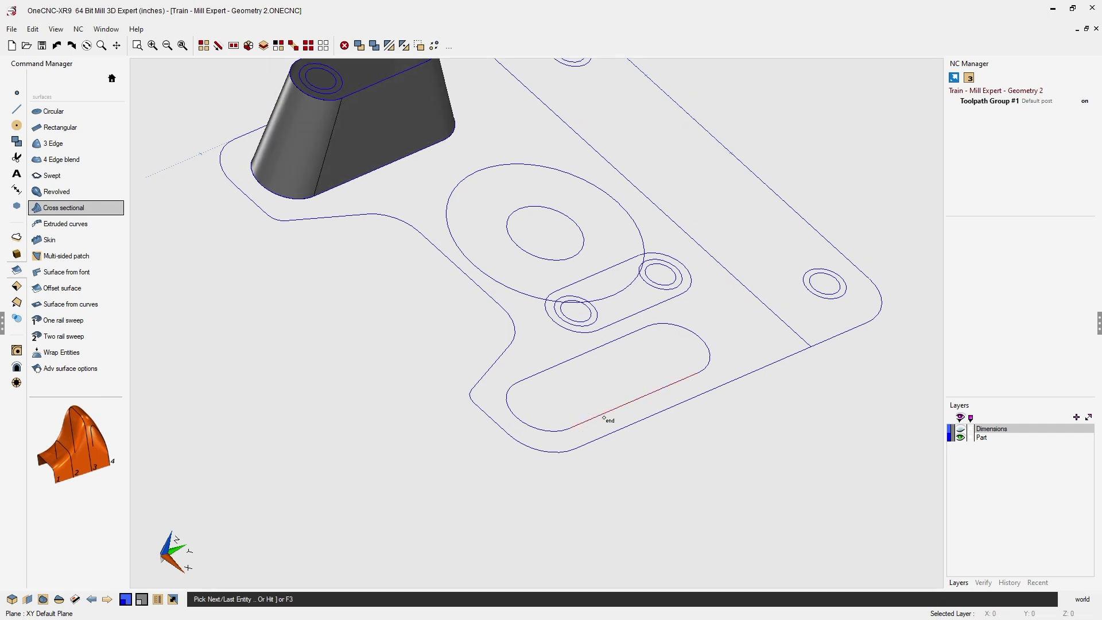
key(F3)
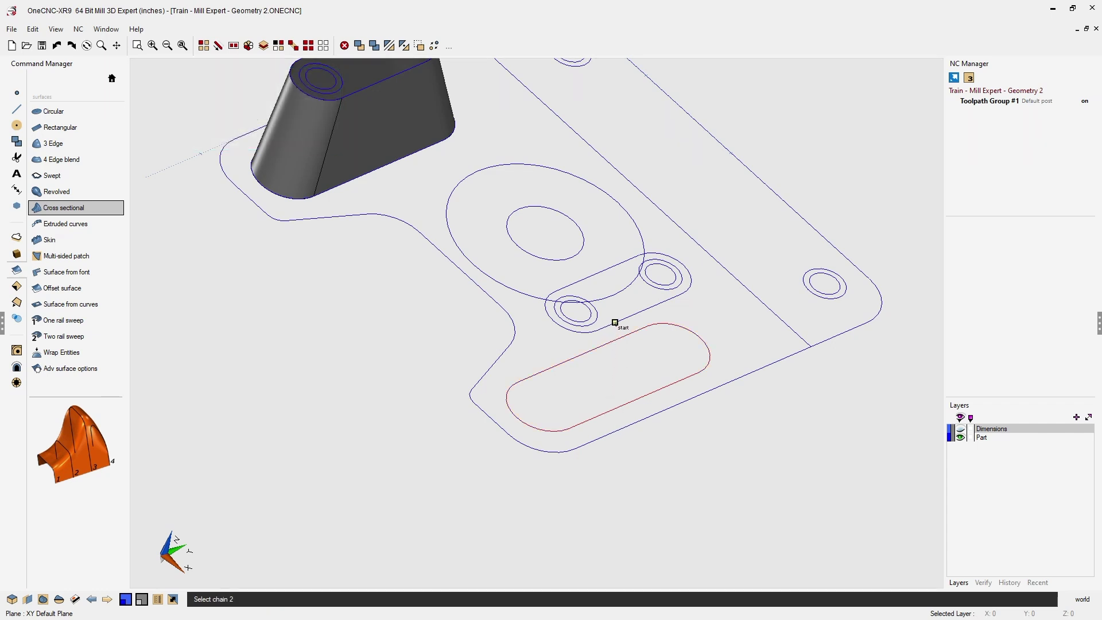
click(625, 322)
key(F3)
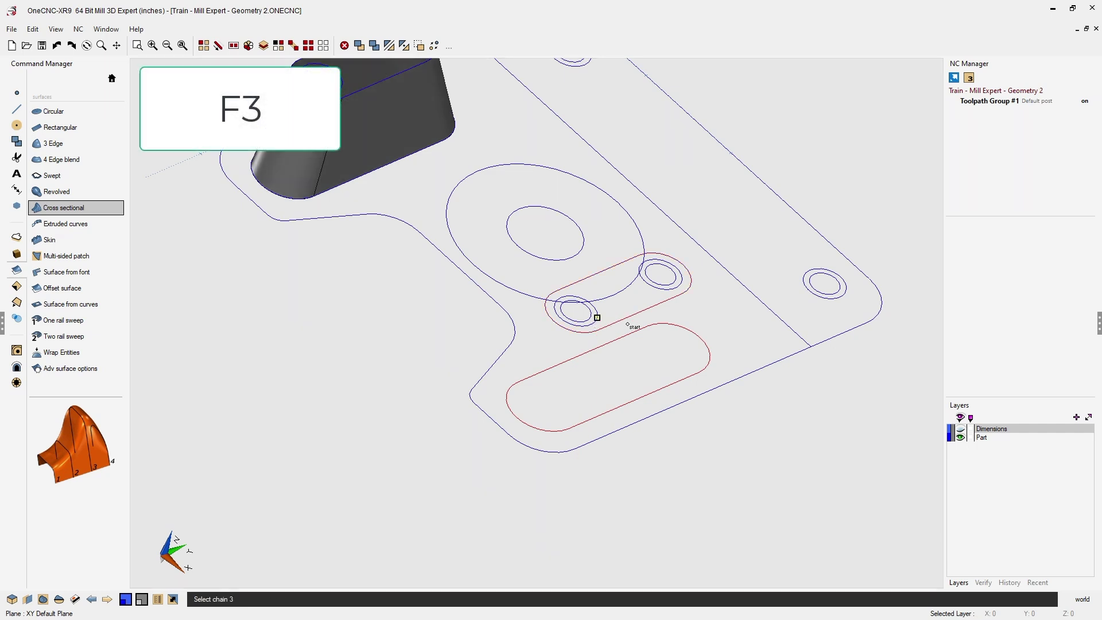
right_click(628, 325)
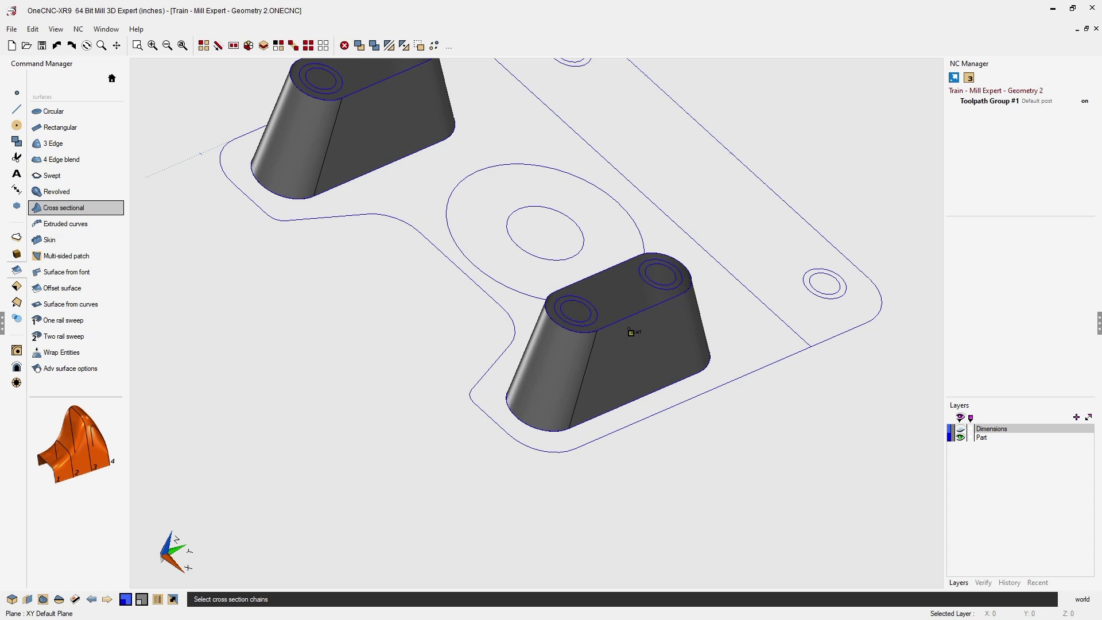
right_click(631, 332)
- Inspect both tapered bosses on the plate from a rotated, closer view
key(Left)
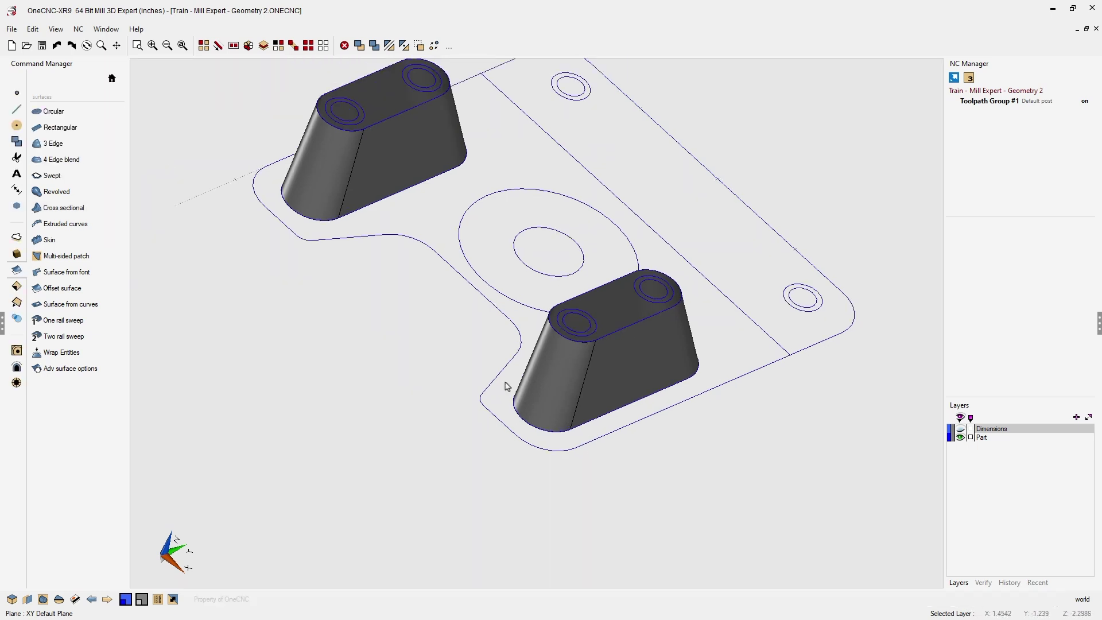
key(Left)
key(Left)
key(Left)
key(Left)
key(Left)
key(Left)
middle_drag(517, 352, 560, 325)
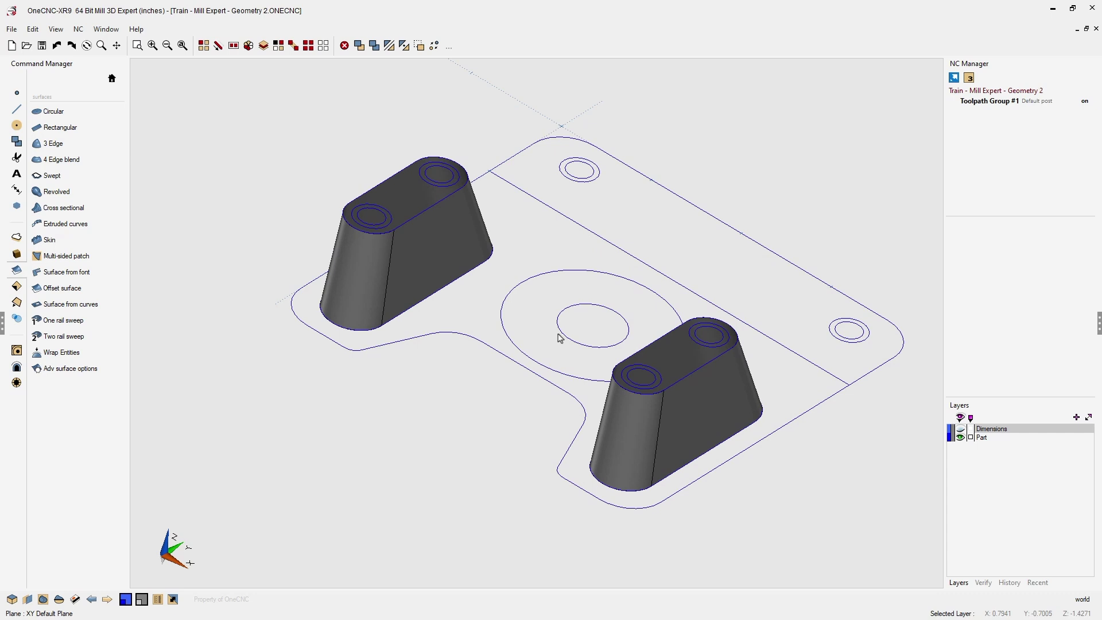
scroll(419, 253, up, 3)
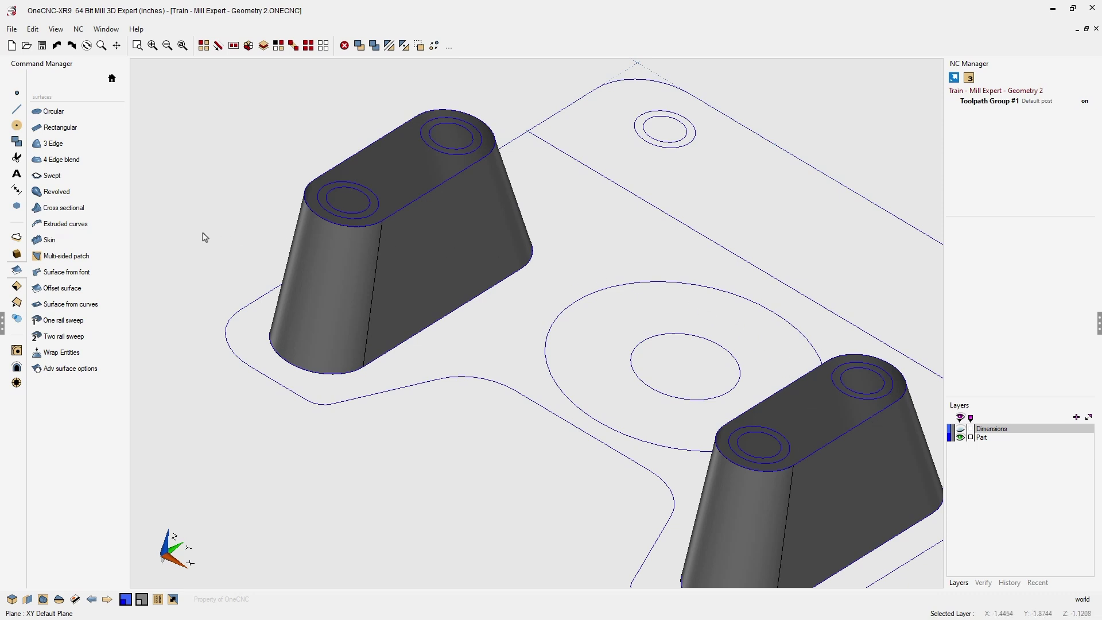
- Cap the completed first boss with a surface from curves, using its raised slot outline as the loop
click(79, 308)
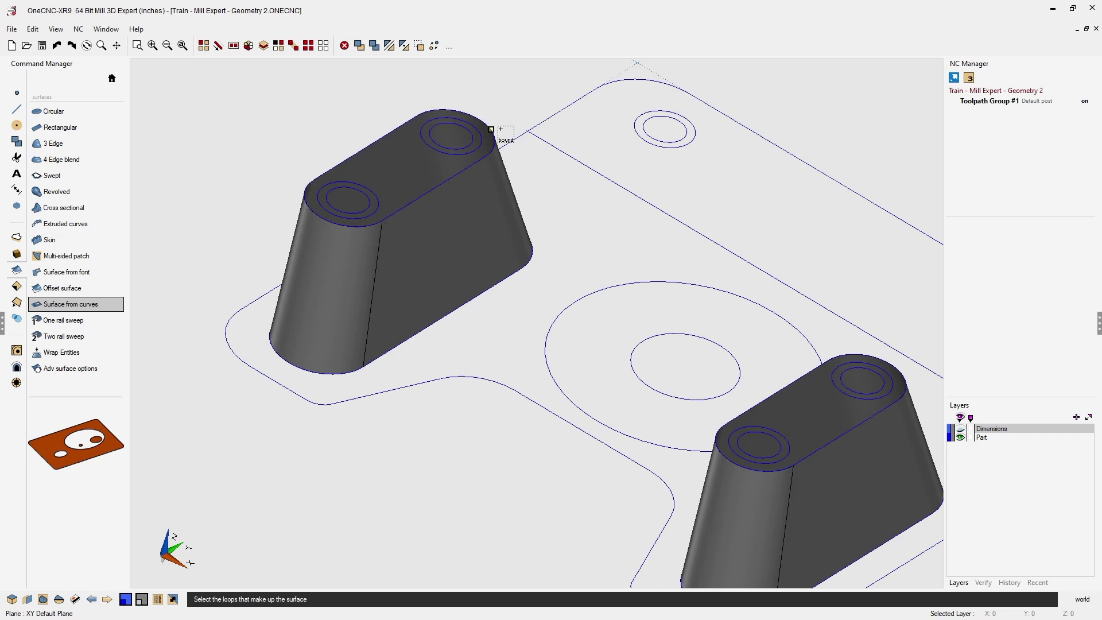
click(432, 189)
right_click(431, 188)
middle_drag(429, 229, 406, 243)
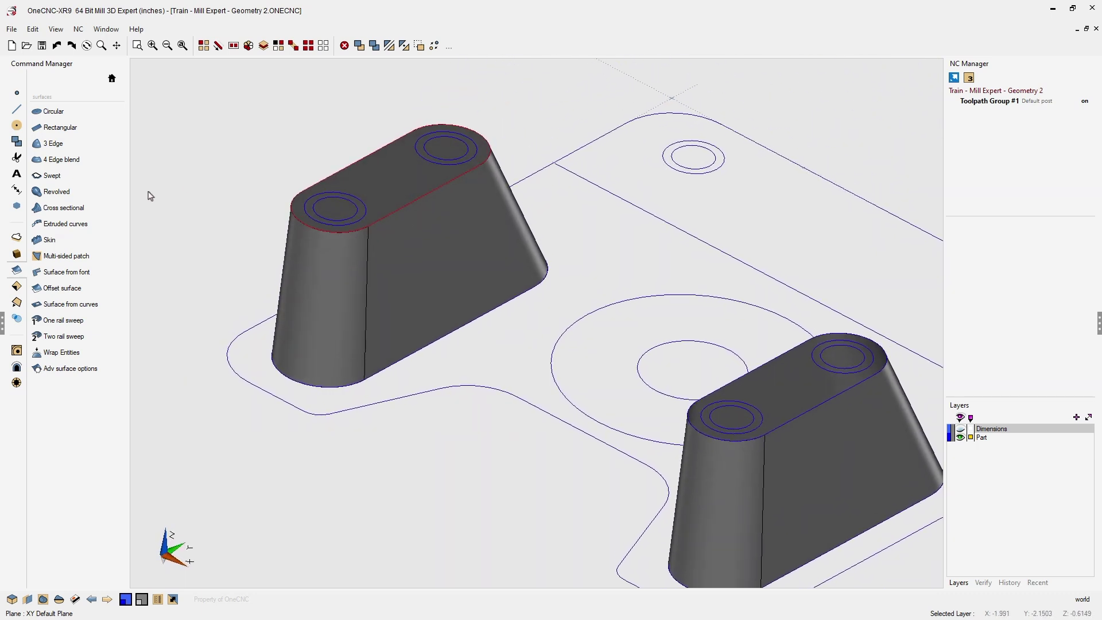
- Cap the second boss beside the plate's open corner with a surface from curves on its raised slot outline
click(86, 304)
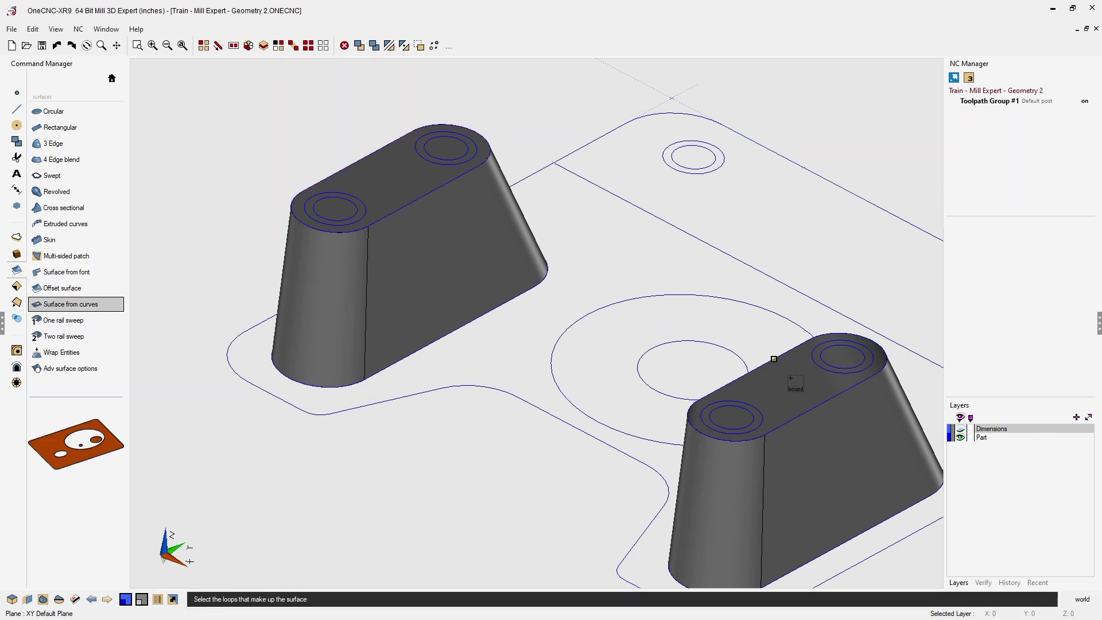
click(776, 358)
right_click(775, 356)
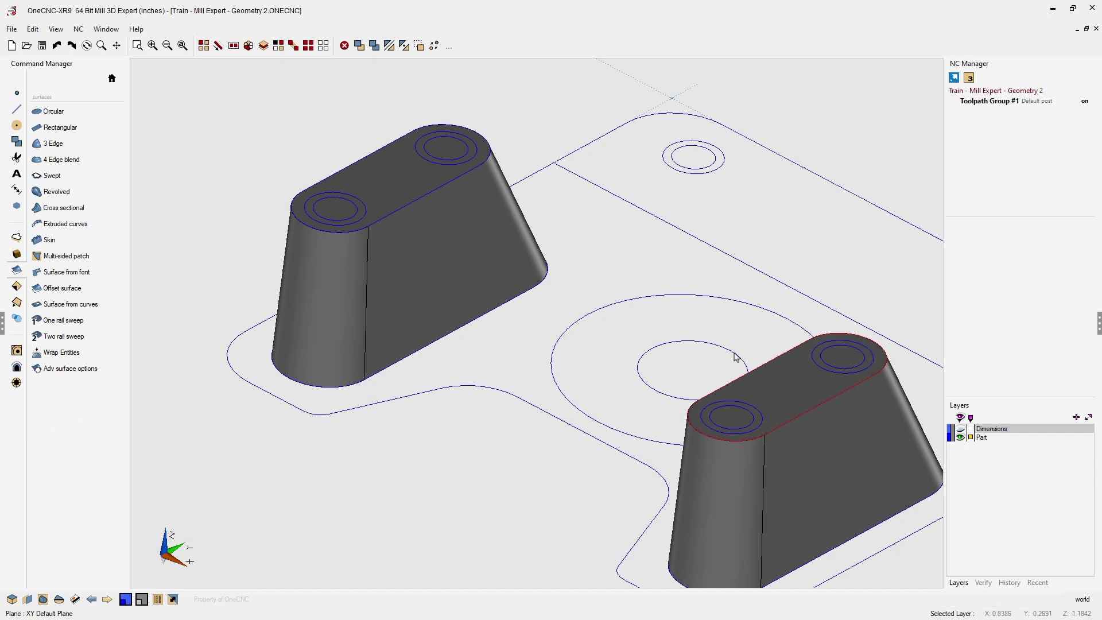
scroll(709, 357, down, 2)
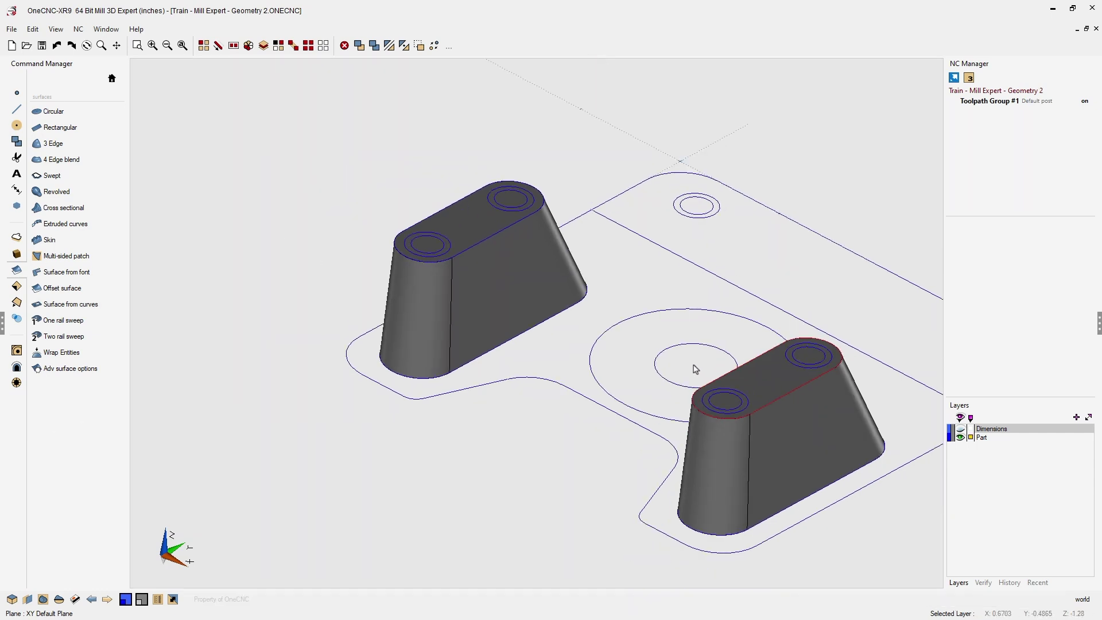
mouse_move(664, 370)
middle_down()
mouse_move(673, 408)
mouse_move(672, 369)
mouse_move(639, 342)
middle_up()
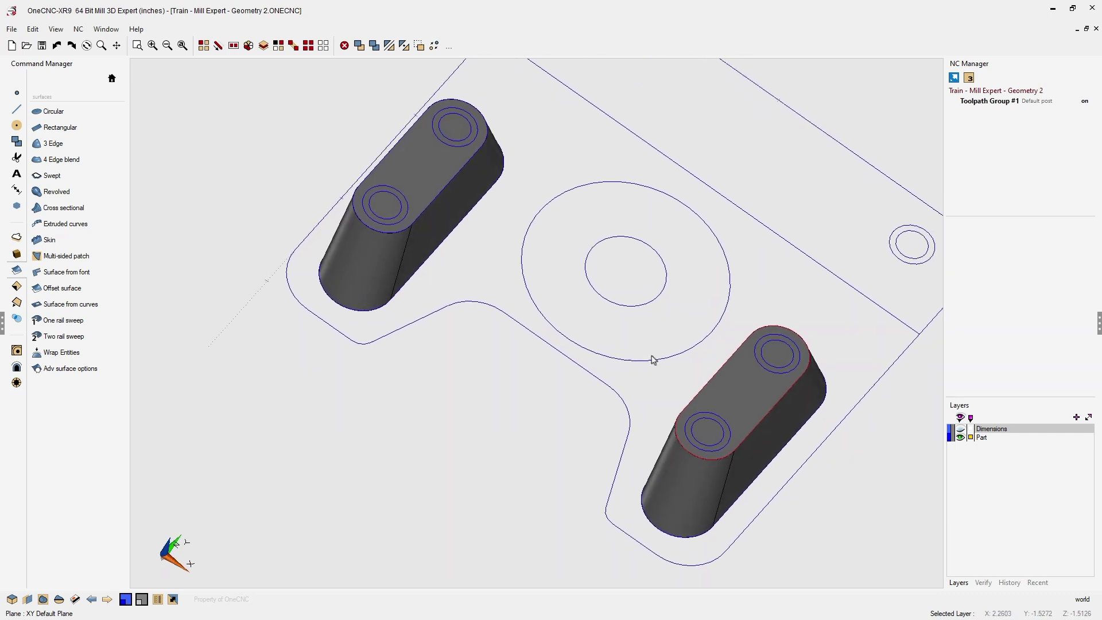
middle_drag(561, 431, 531, 414)
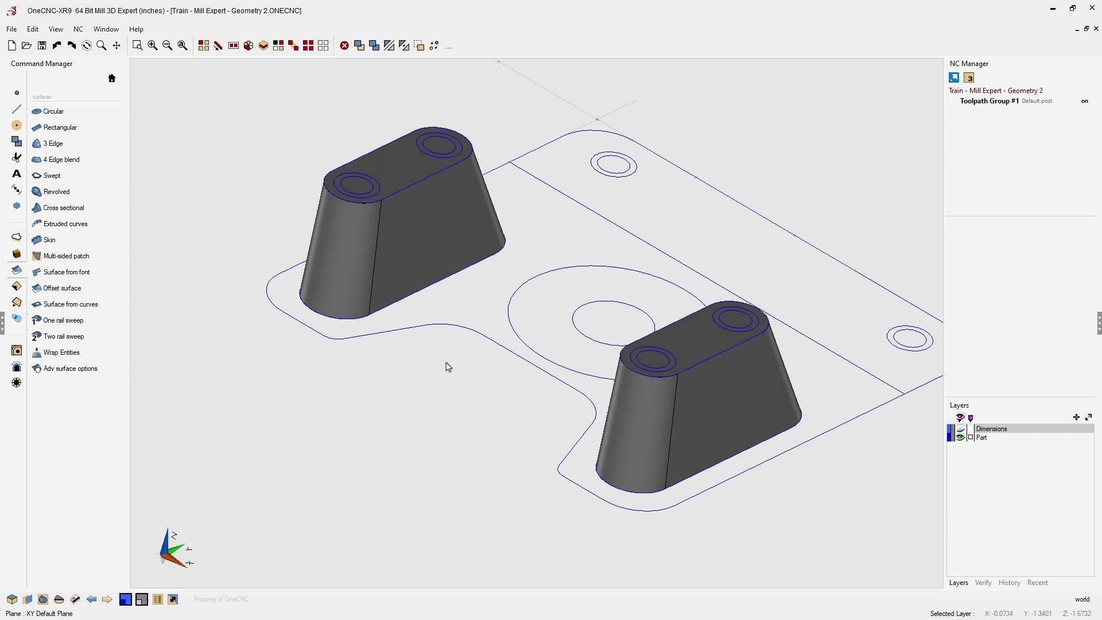
- Extrude the plate's complete outer outline with Extrude curves, using a height of -0.25 and a taper angle of 0
click(19, 239)
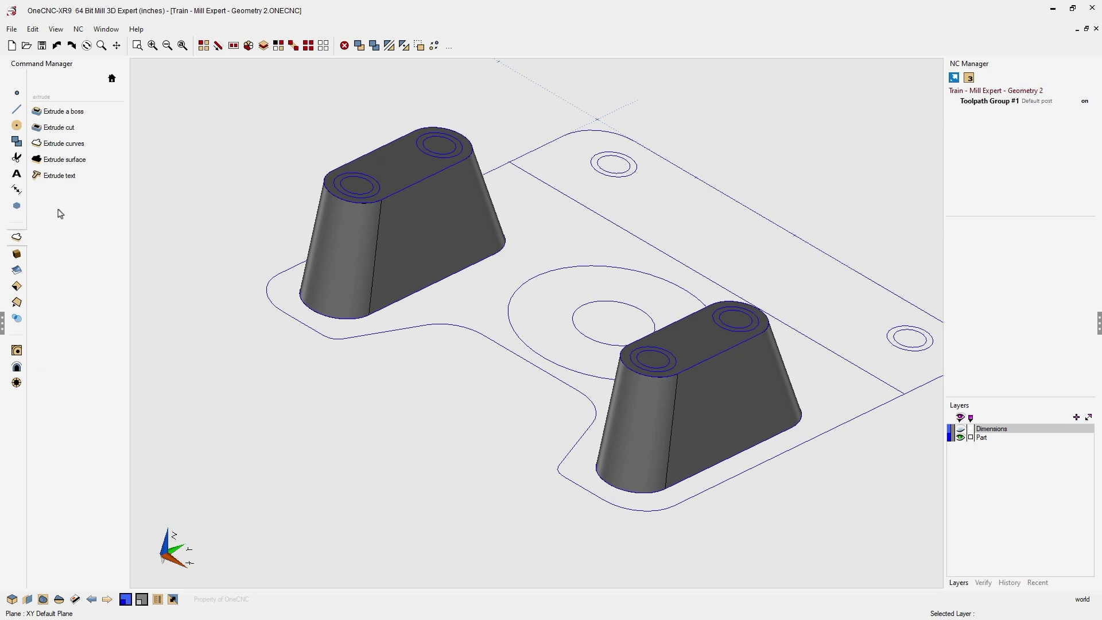
click(76, 148)
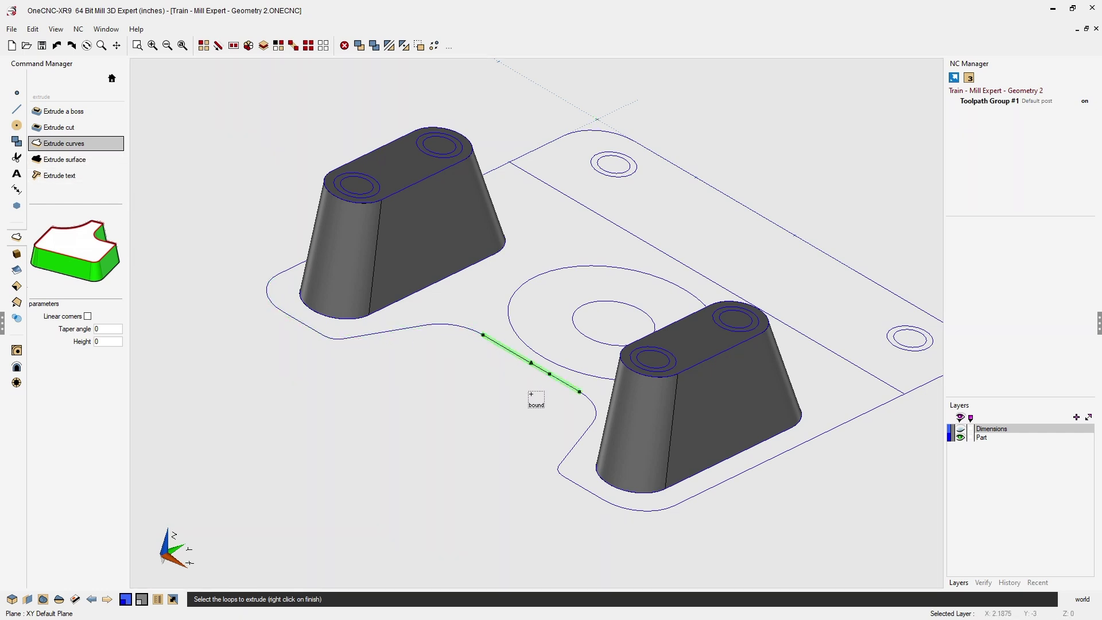
click(506, 356)
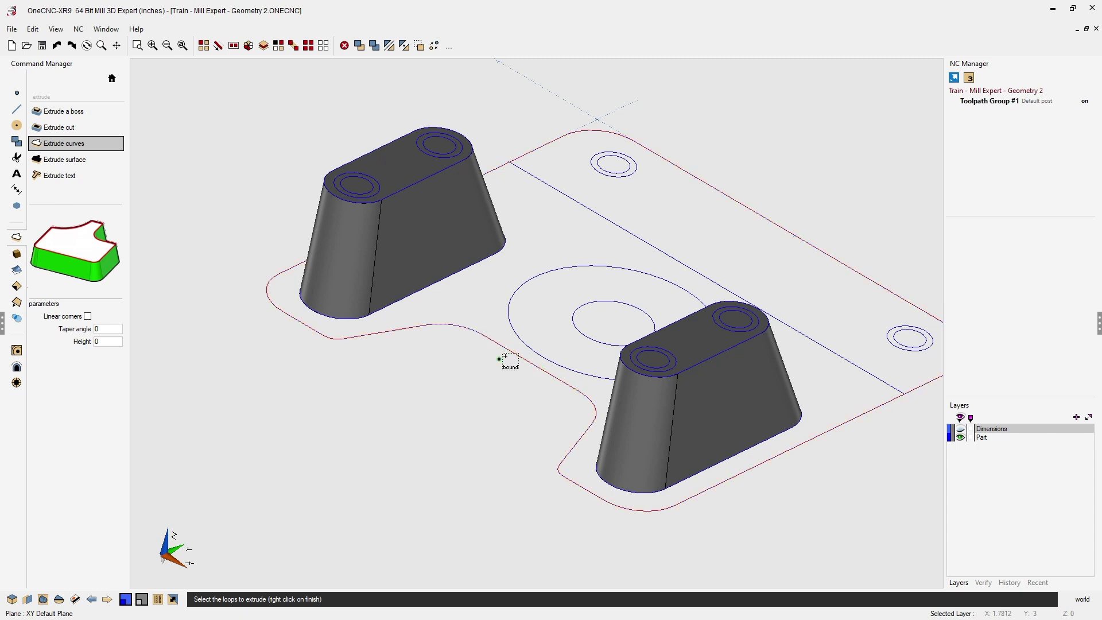
right_click(505, 357)
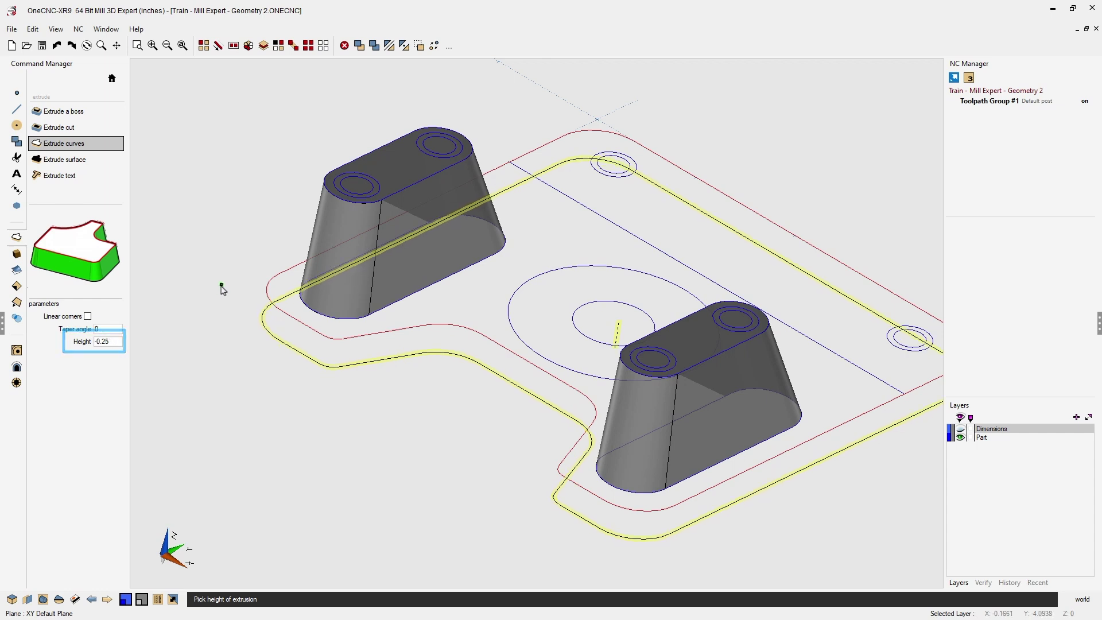
click(222, 289)
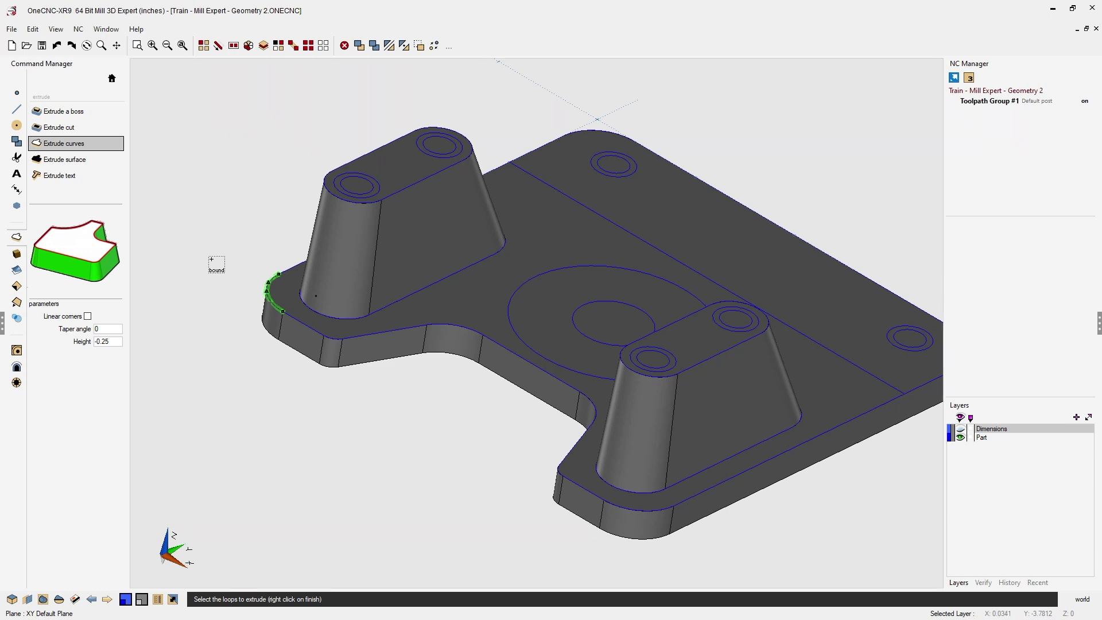
right_click(213, 270)
mouse_move(316, 356)
middle_down()
mouse_move(349, 361)
mouse_move(327, 364)
middle_up()
middle_drag(430, 363, 409, 379)
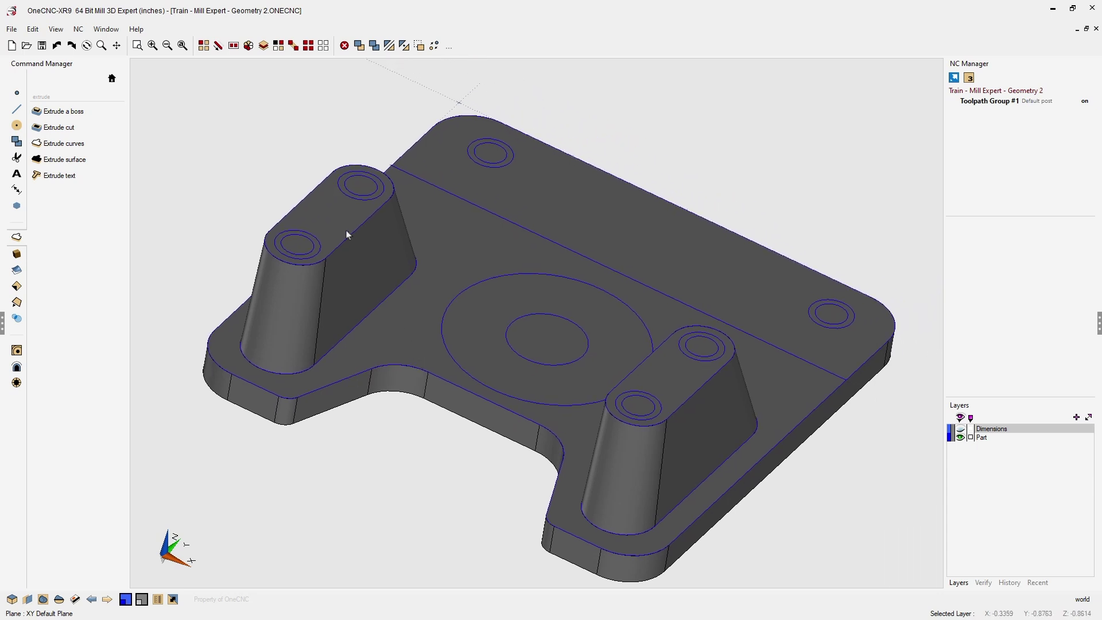
- Select the whole model and merge the two bosses with the base plate
middle_drag(536, 387, 548, 366)
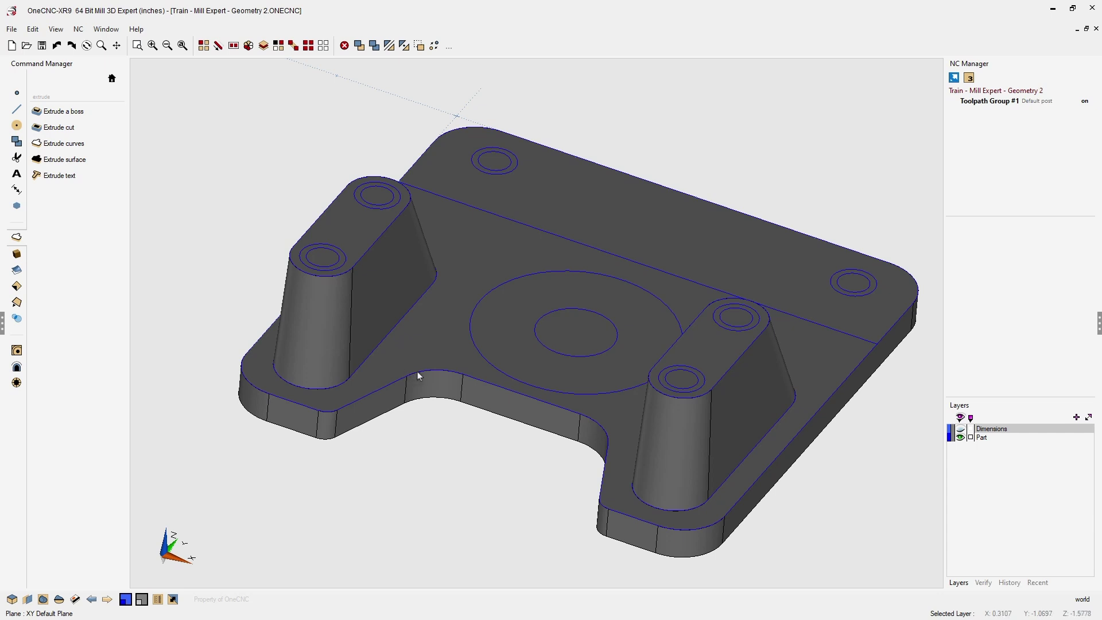
middle_drag(481, 385, 462, 379)
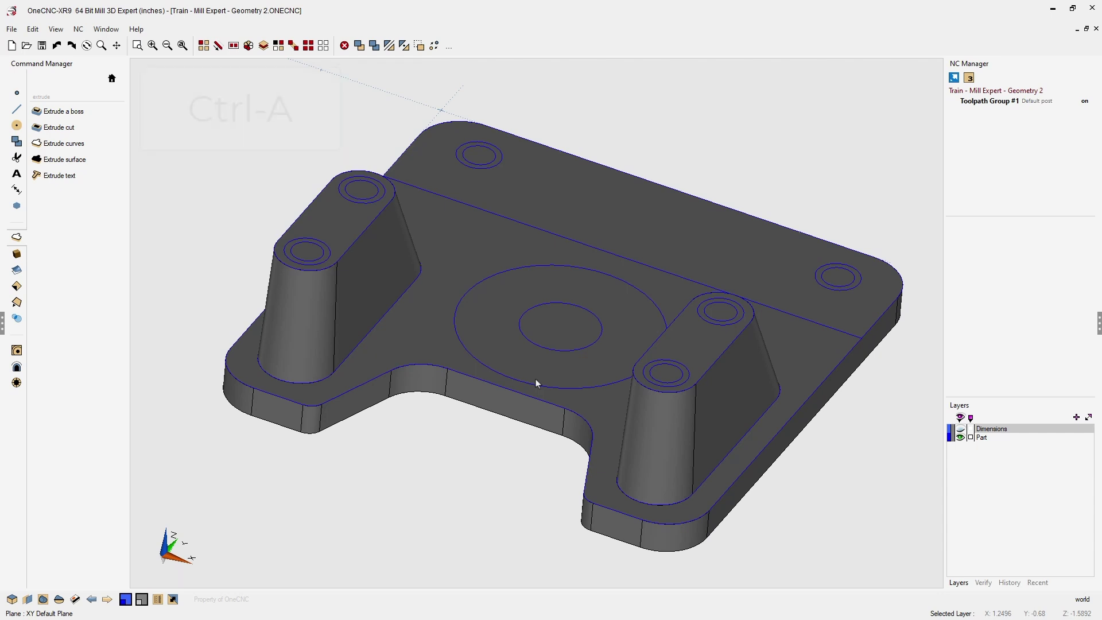
key(ctrl+a)
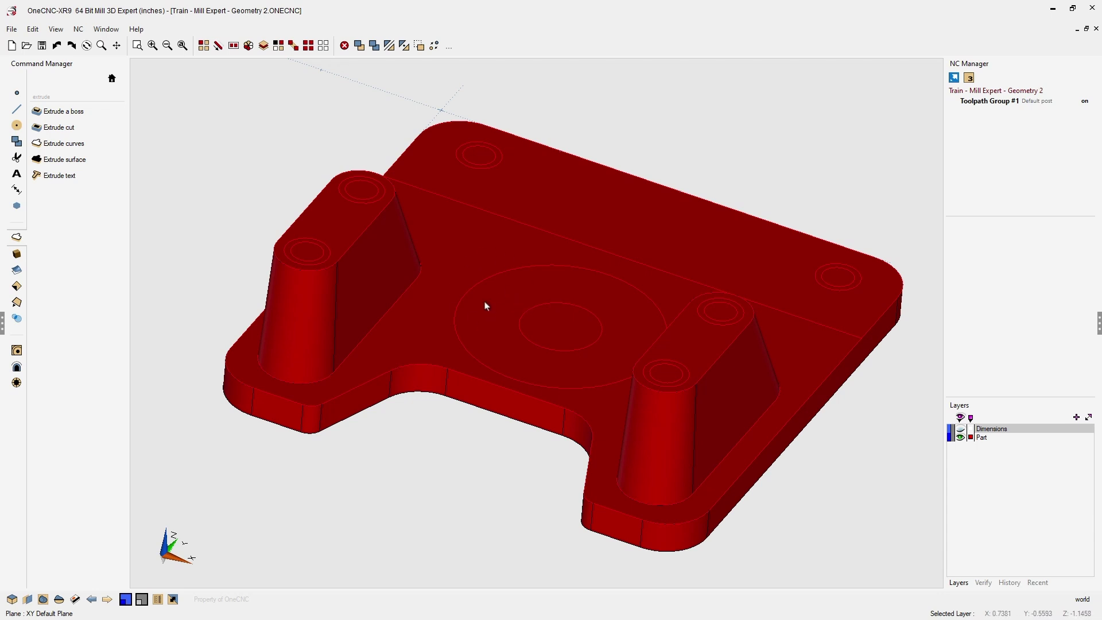
click(17, 319)
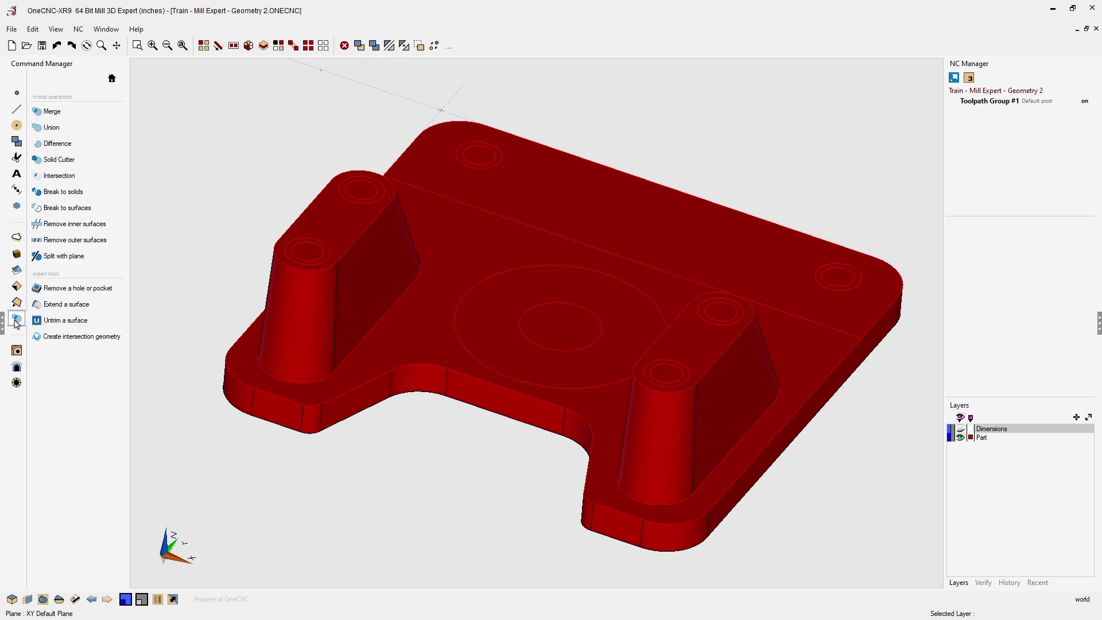
click(51, 115)
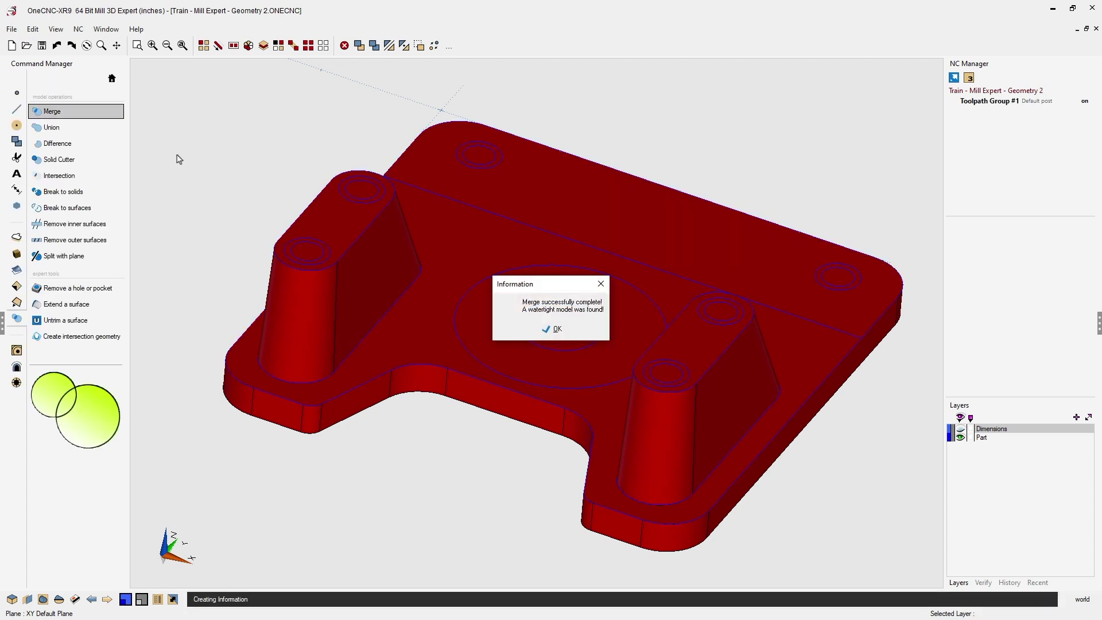
click(557, 330)
- Remove the inner surfaces from the merged plate and boss model
mouse_move(467, 406)
middle_down()
mouse_move(472, 367)
mouse_move(466, 393)
middle_up()
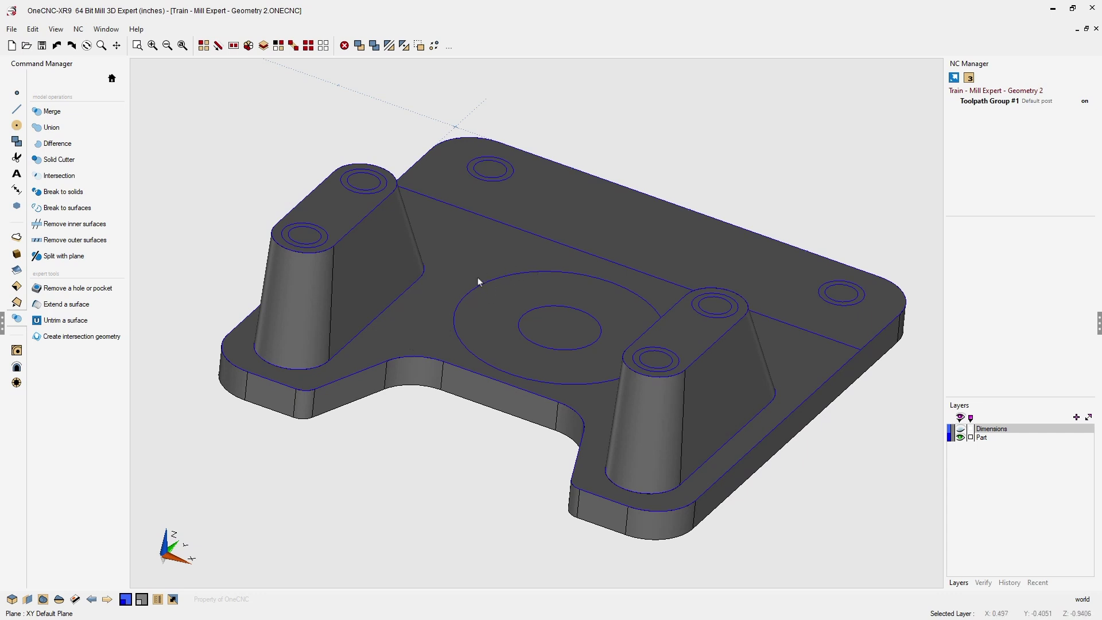
middle_drag(476, 297, 517, 204)
middle_drag(514, 304, 447, 316)
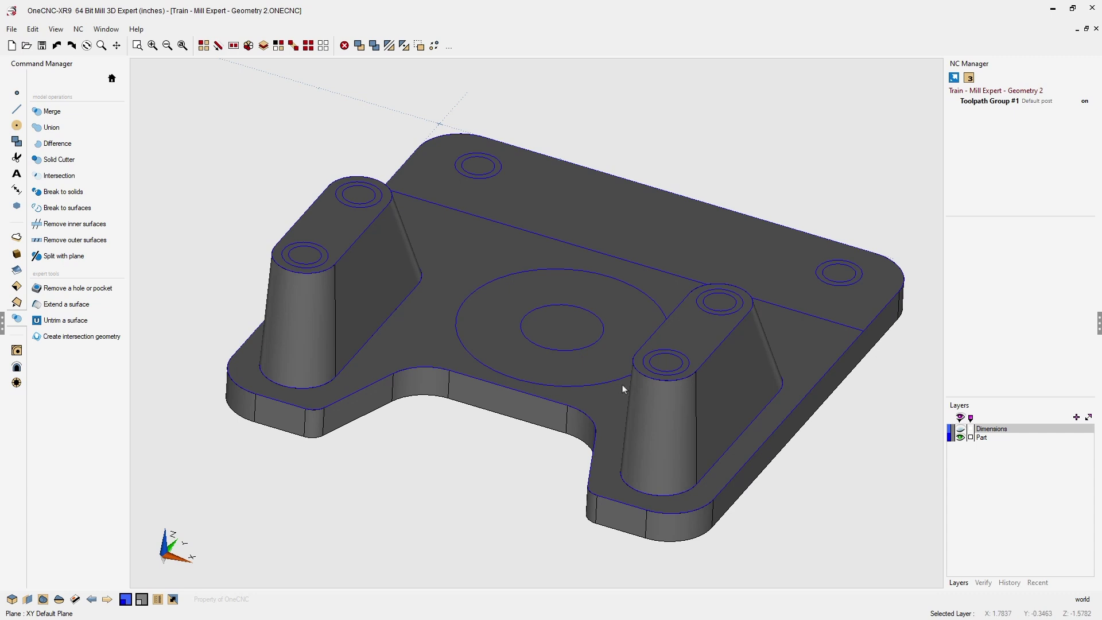
click(83, 231)
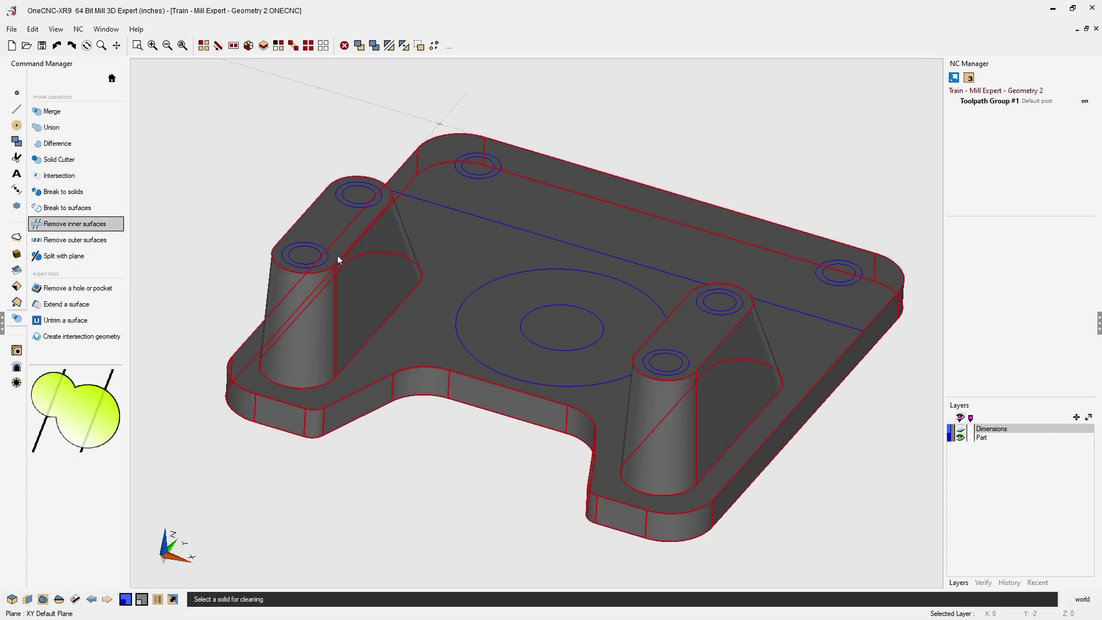
click(419, 312)
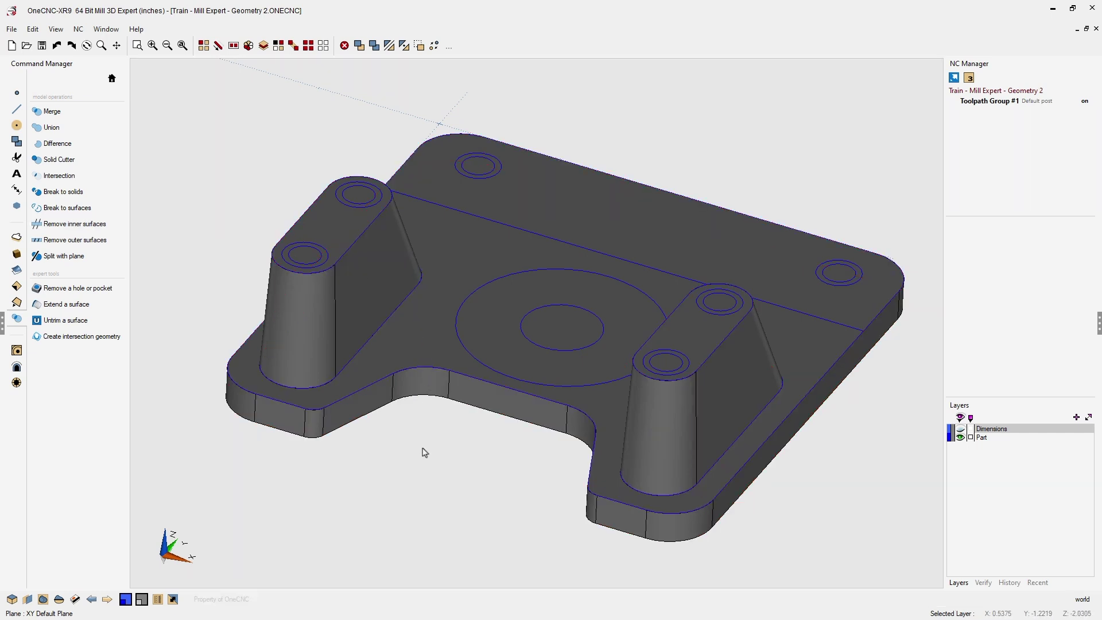
middle_drag(431, 448, 472, 443)
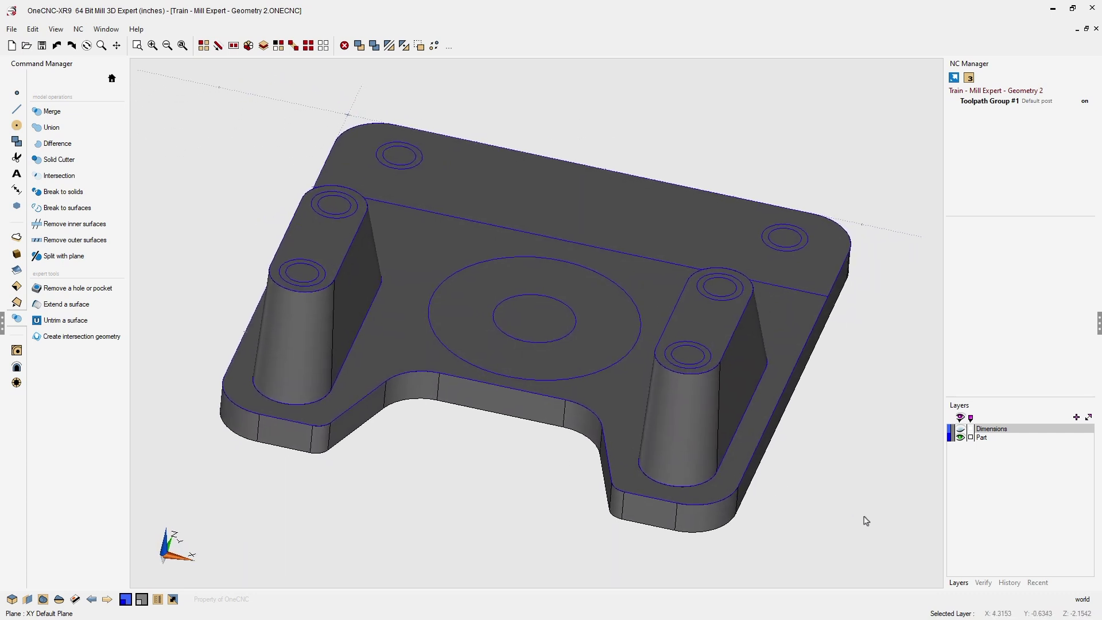
- Verify the merged plate and boss model as a solid
click(983, 583)
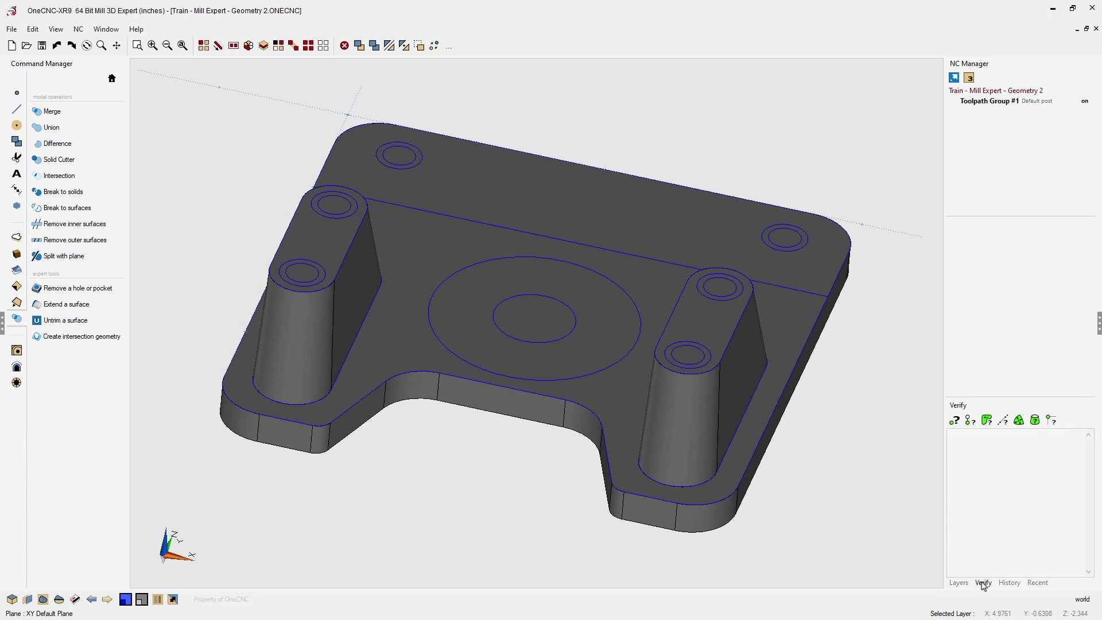
click(1038, 427)
click(780, 363)
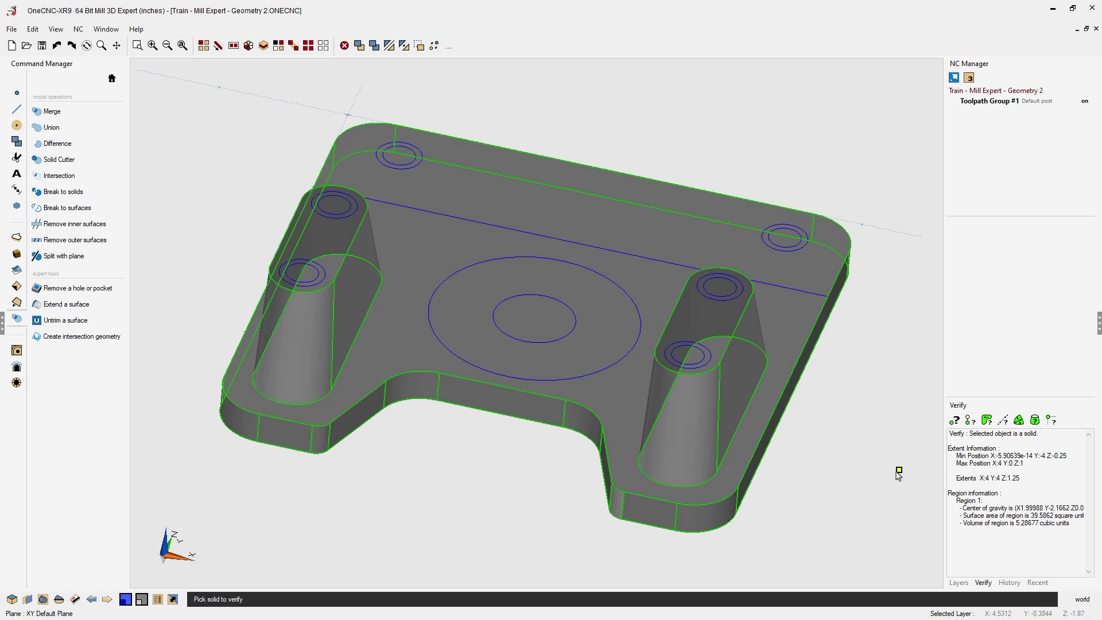
key(Escape)
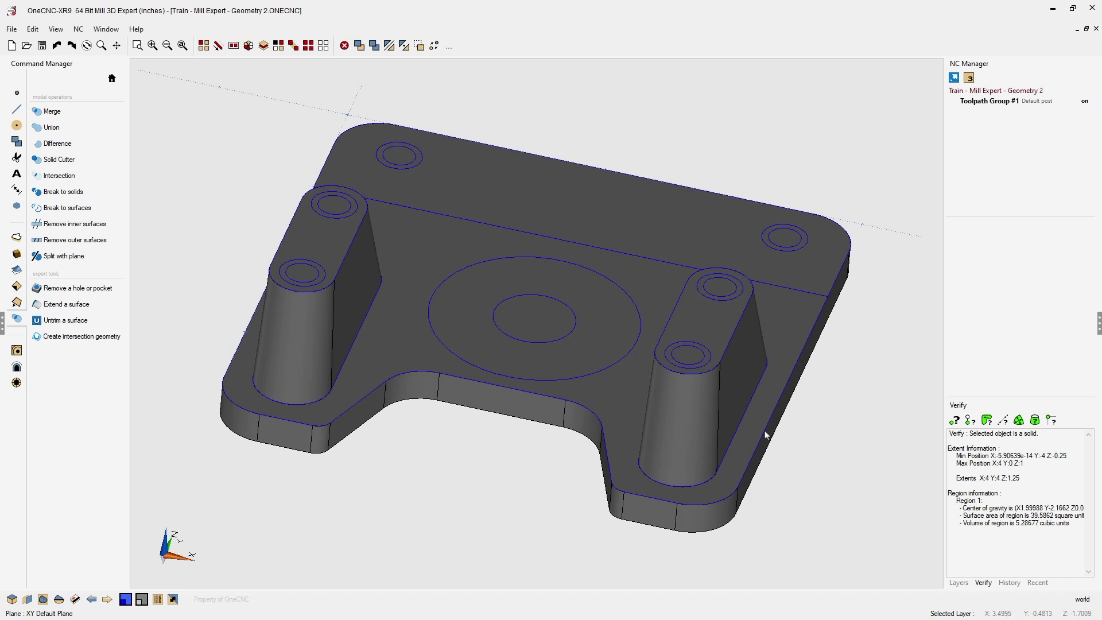
- Apply a standard fillet along the base edges where both tapered bosses meet the plate
middle_drag(765, 432, 772, 430)
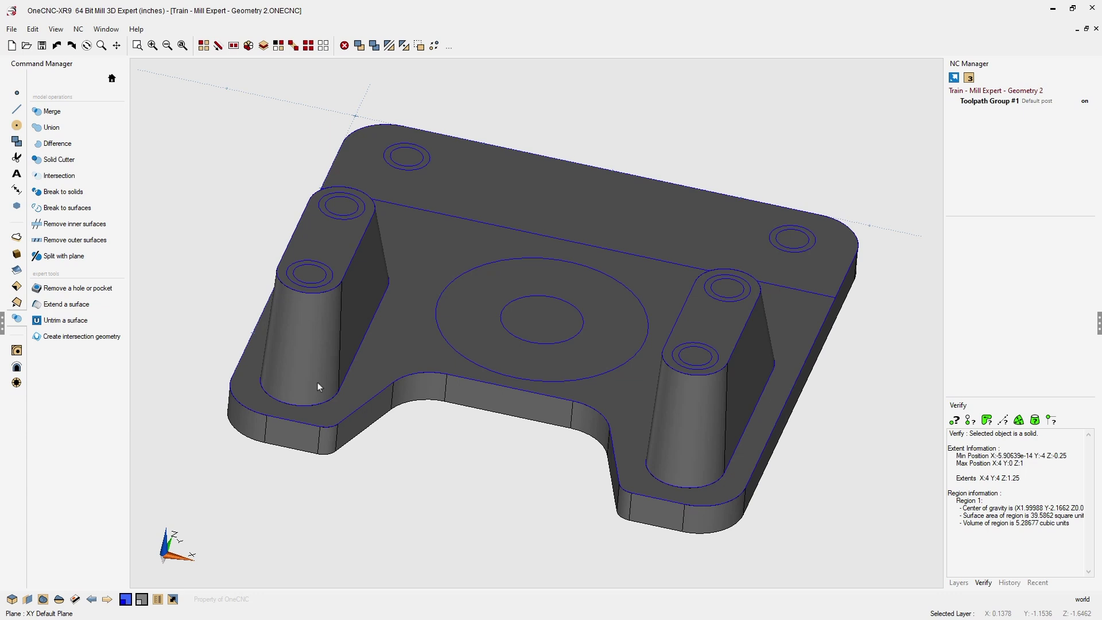
click(17, 304)
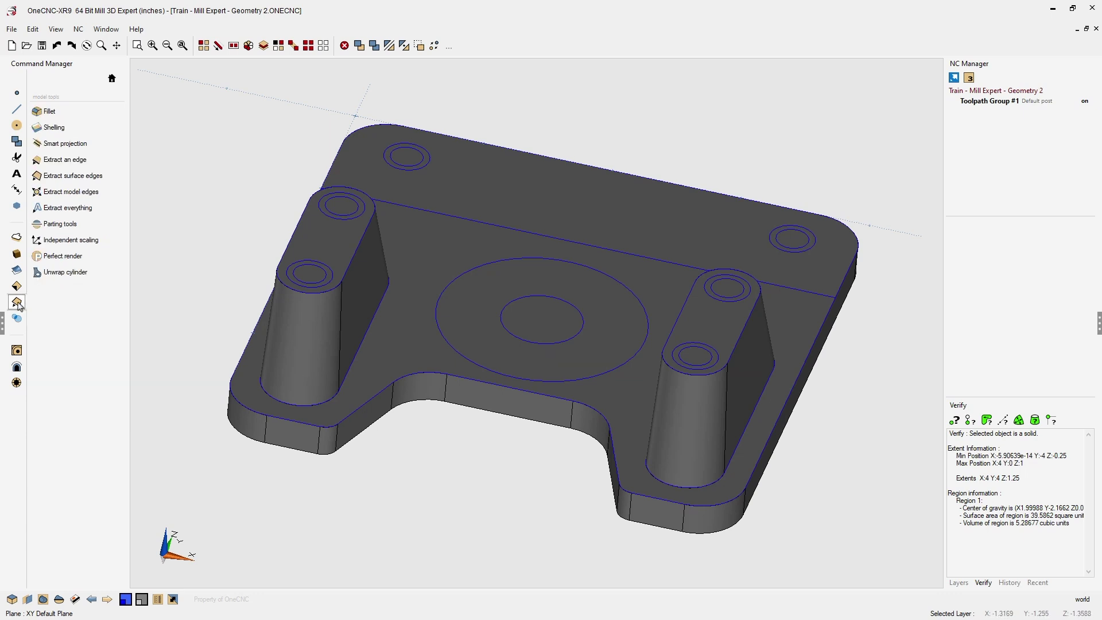
click(49, 113)
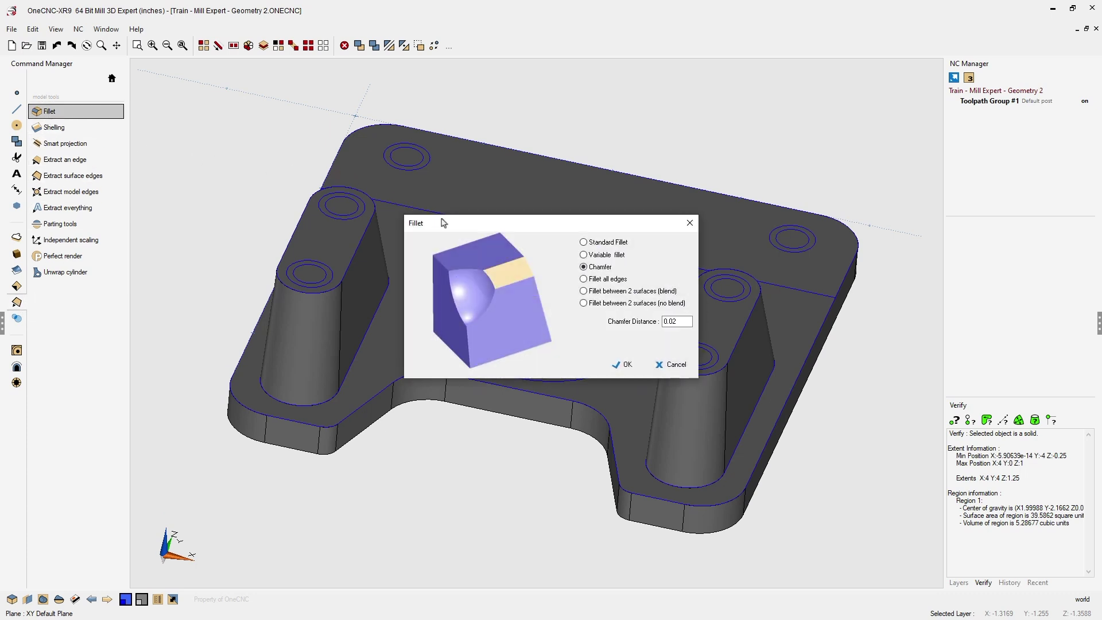
drag(449, 225, 195, 74)
click(313, 86)
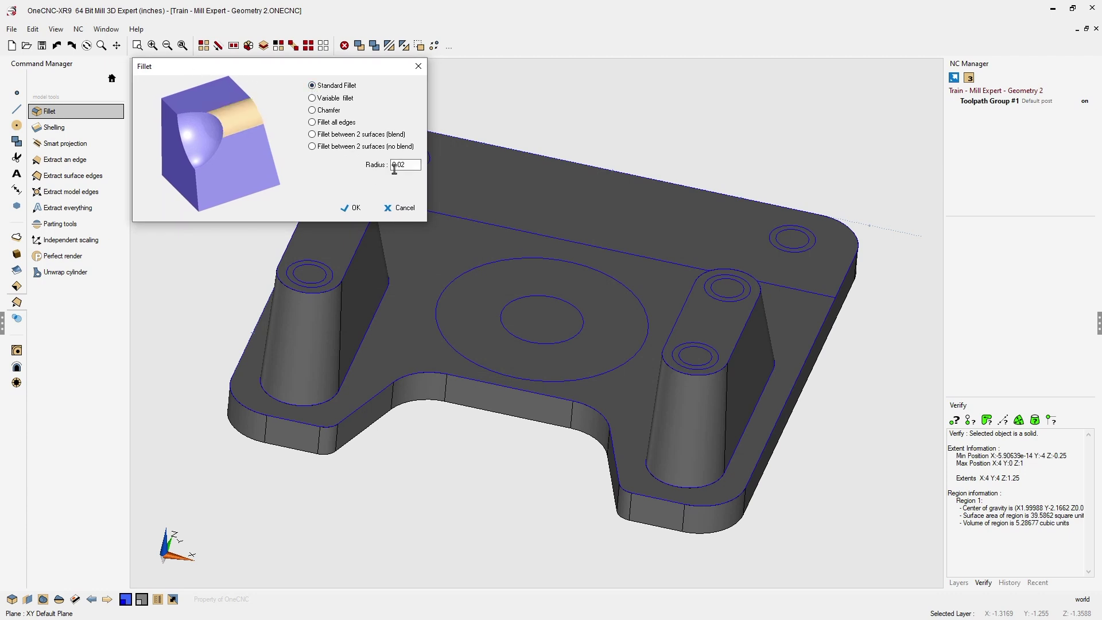
drag(413, 165, 391, 166)
key(BackSpace)
click(354, 209)
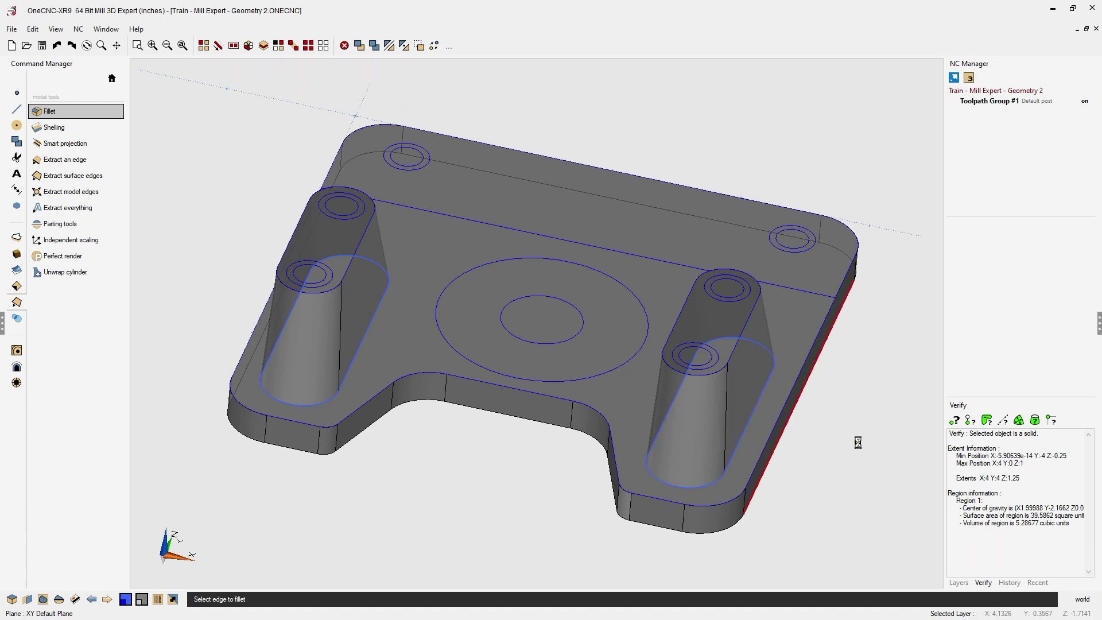
middle_drag(873, 413, 862, 448)
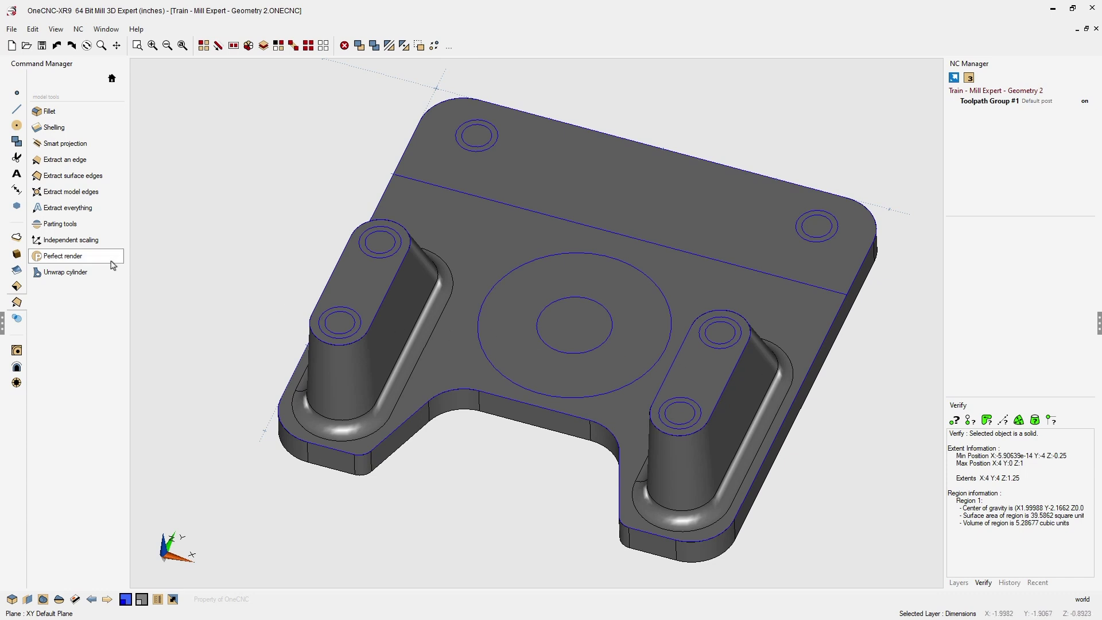
- Extrude cut the two inner hole circles on the low-X boss, with depths of about -2.6 and -3.75 and zero taper
click(17, 240)
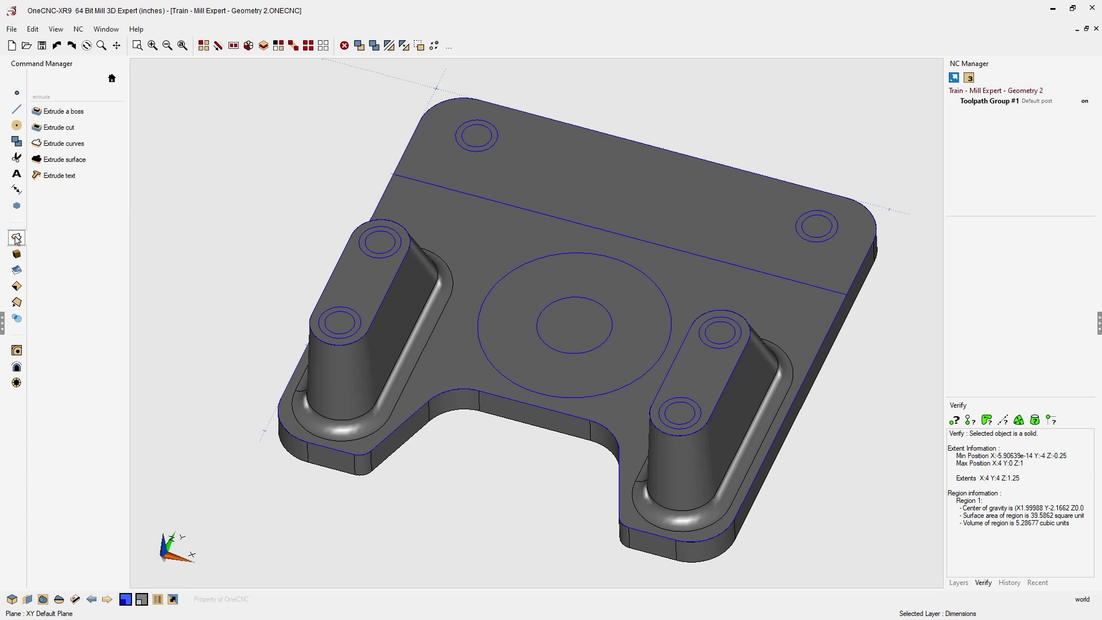
click(71, 127)
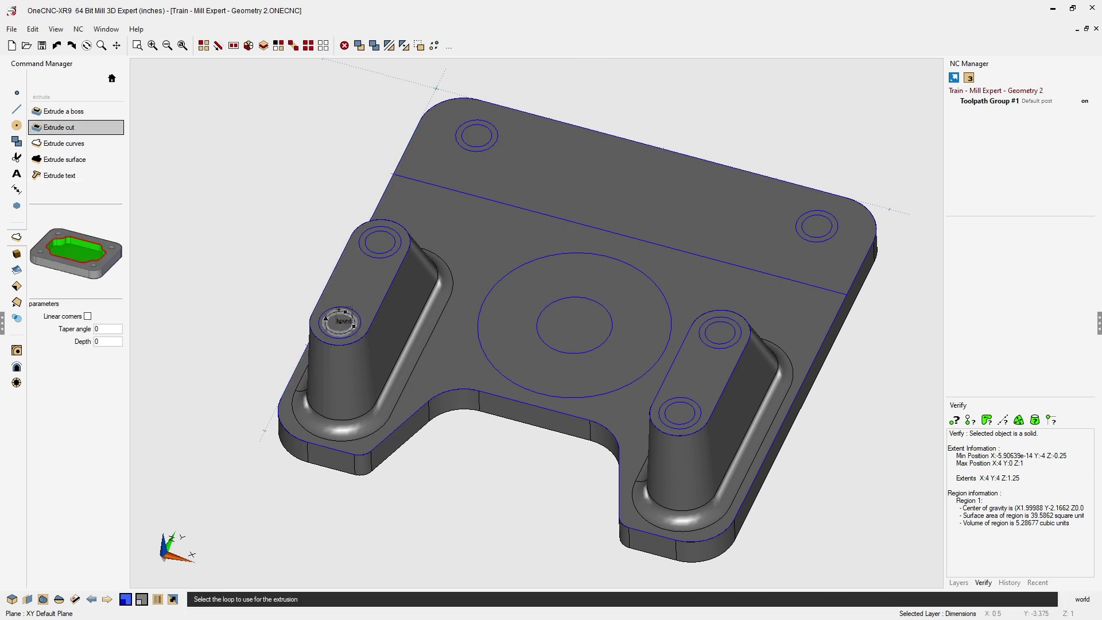
click(339, 310)
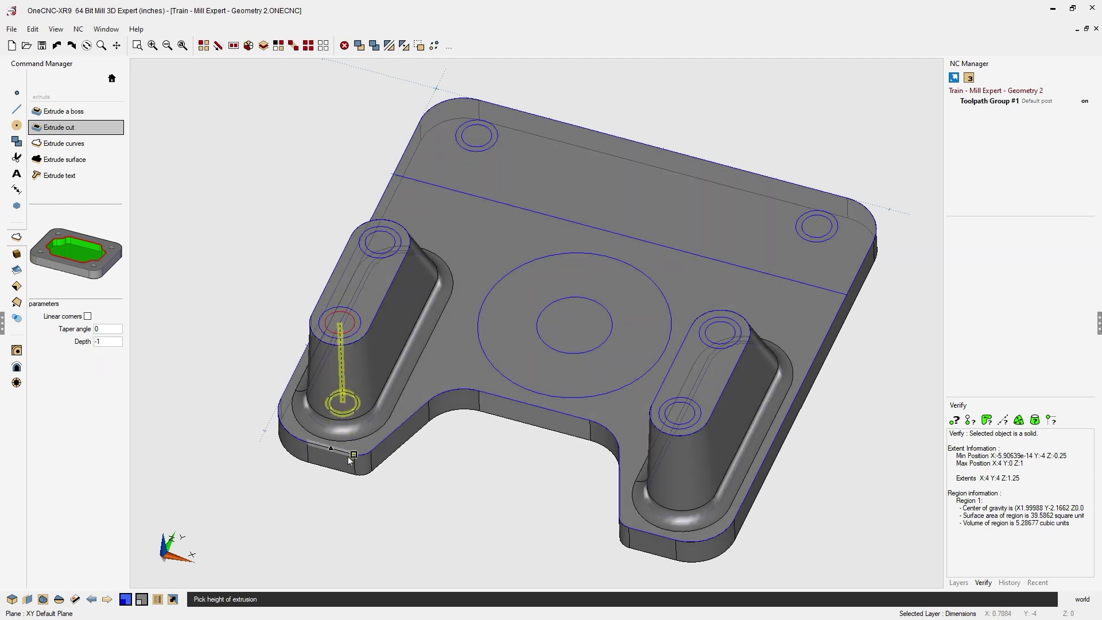
click(365, 531)
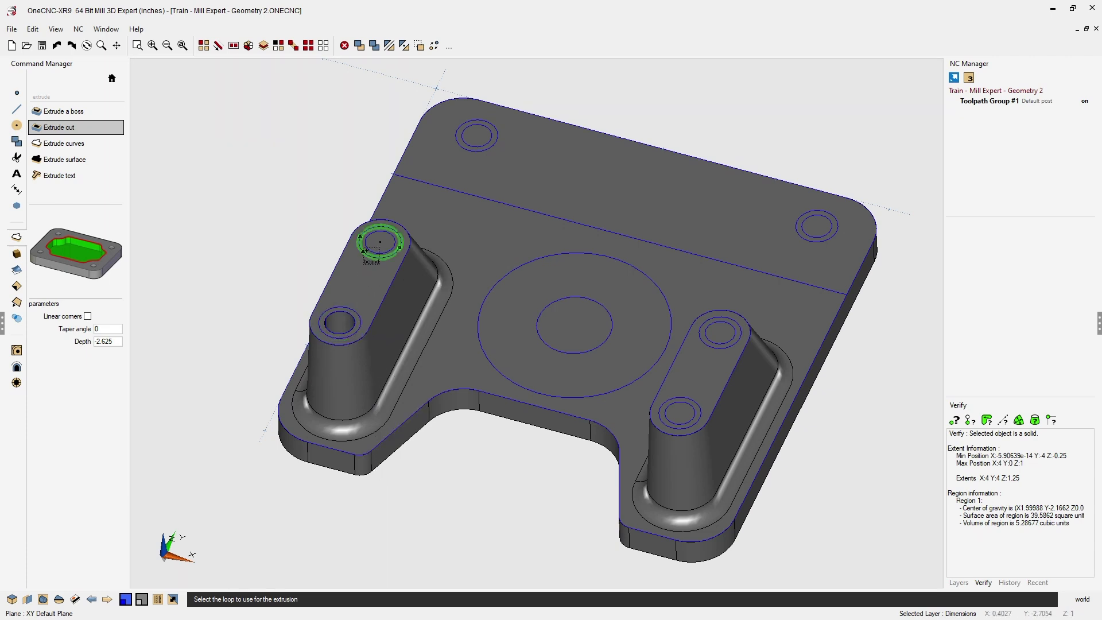
click(374, 241)
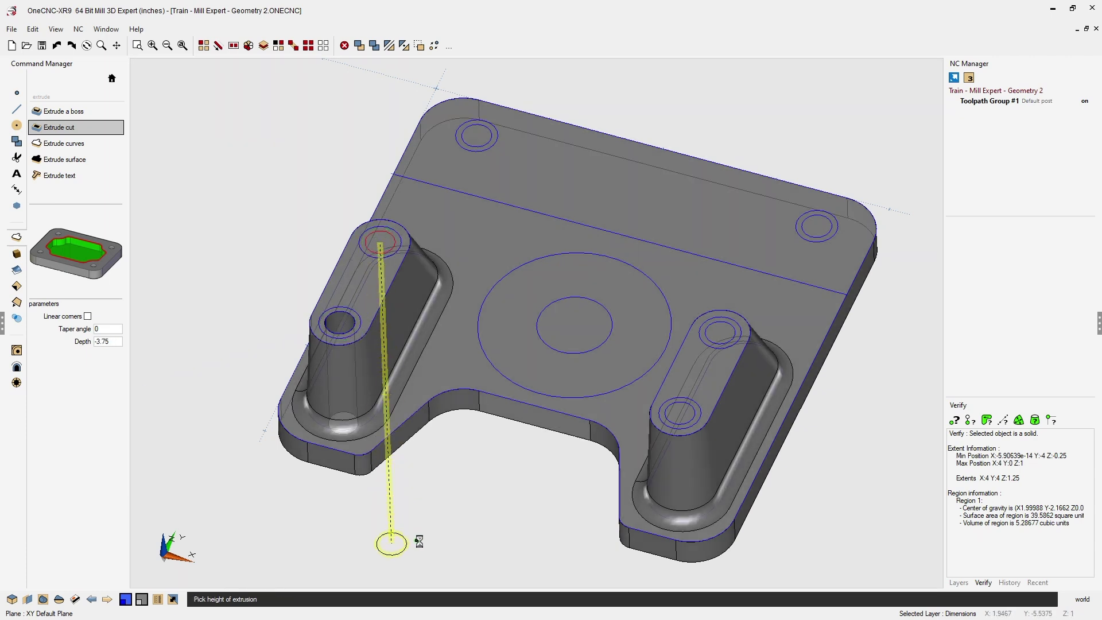
click(436, 524)
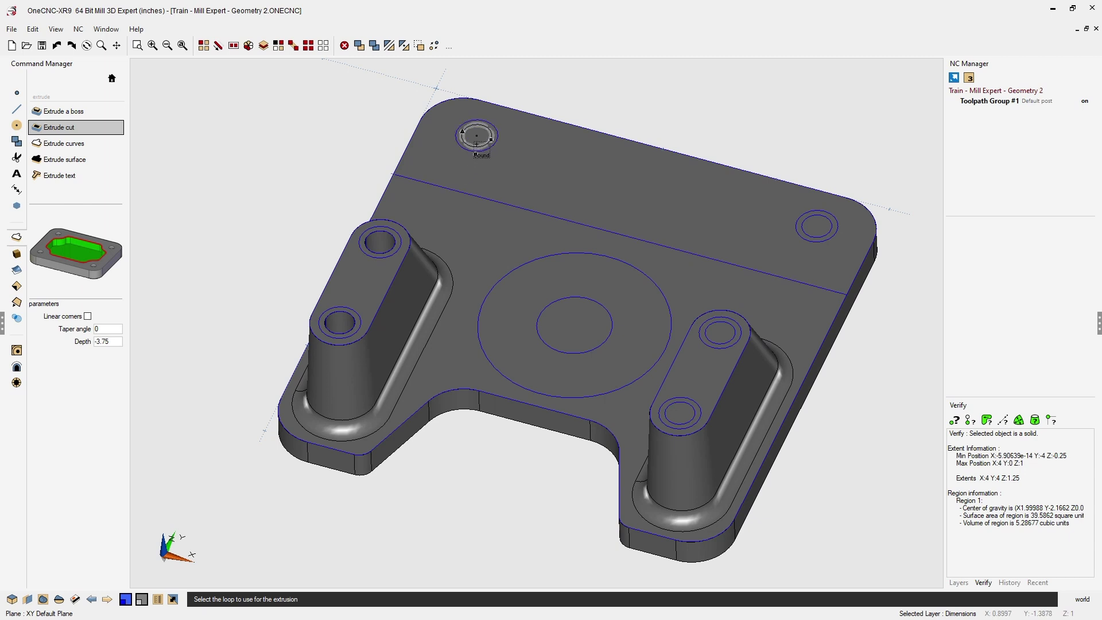
- Extrude cut the inner circles of the two plate corner holes through the plate's full thickness
click(476, 137)
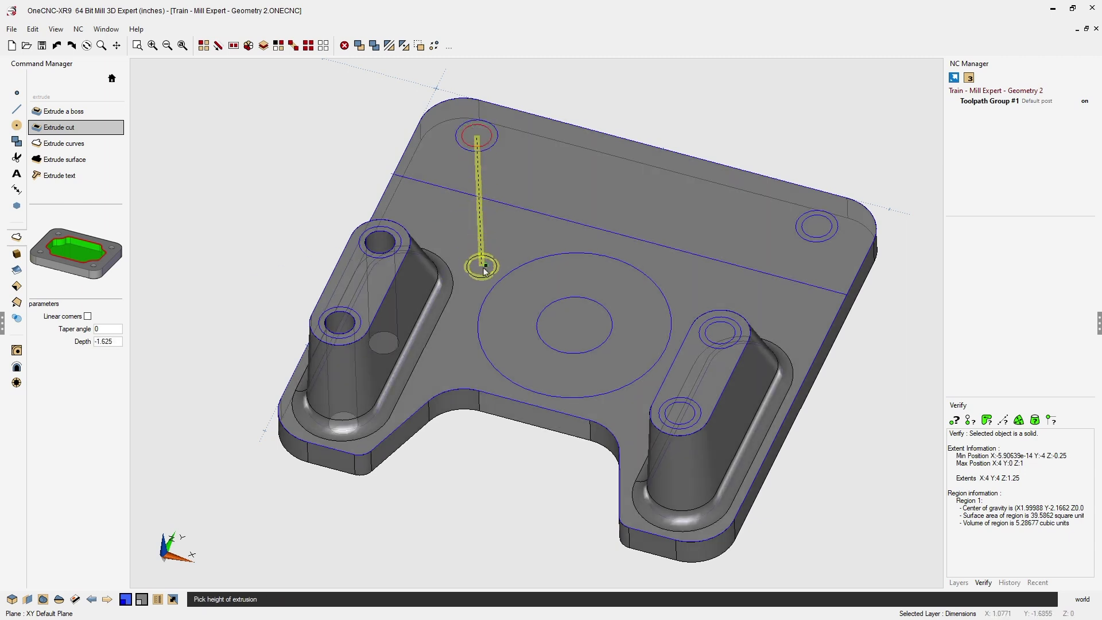
click(580, 240)
click(815, 230)
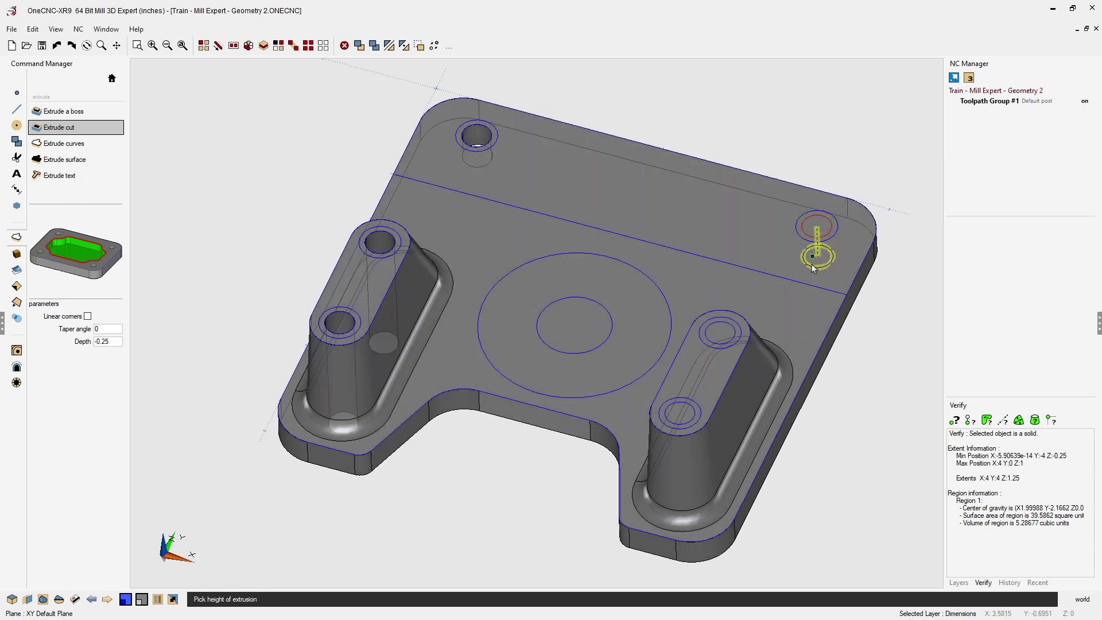
click(841, 381)
- Extrude cut the two inner hole circles on the high-X boss, with depths of about -2.9 and -2.3
click(729, 334)
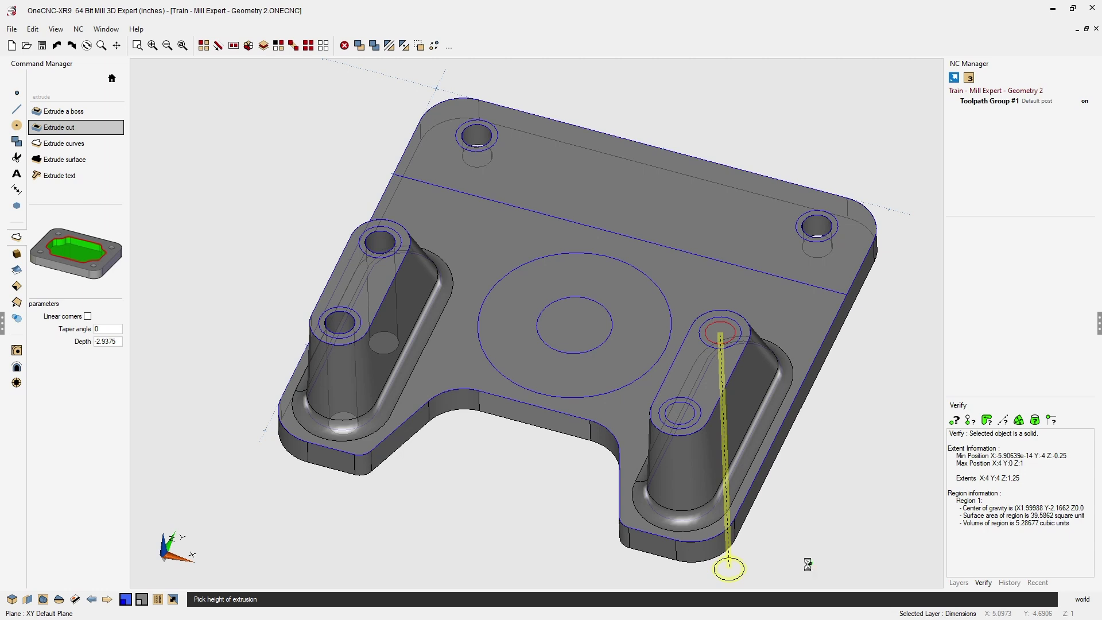
click(801, 529)
middle_drag(800, 524, 774, 412)
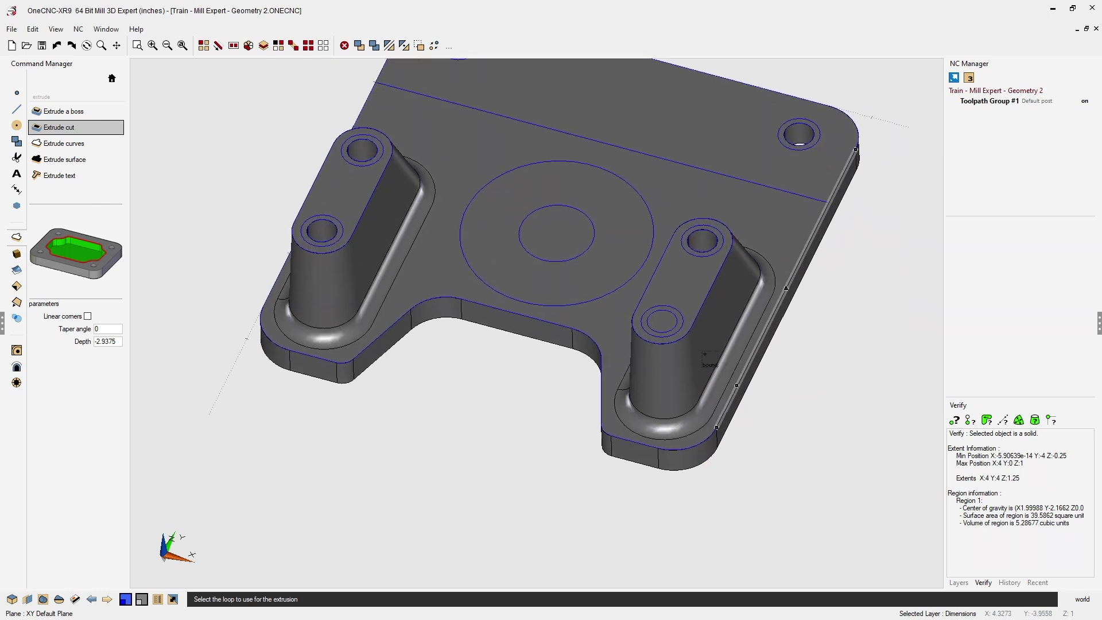
click(661, 321)
click(685, 506)
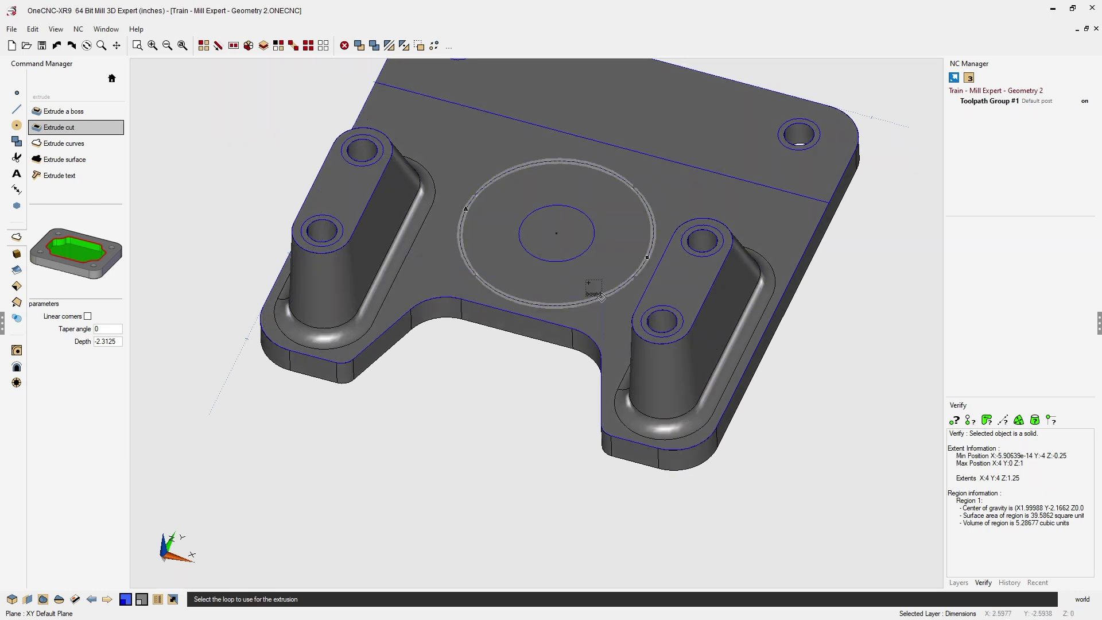
- Extrude cut the smaller central circle through the plate to a depth of about -2.3
click(585, 251)
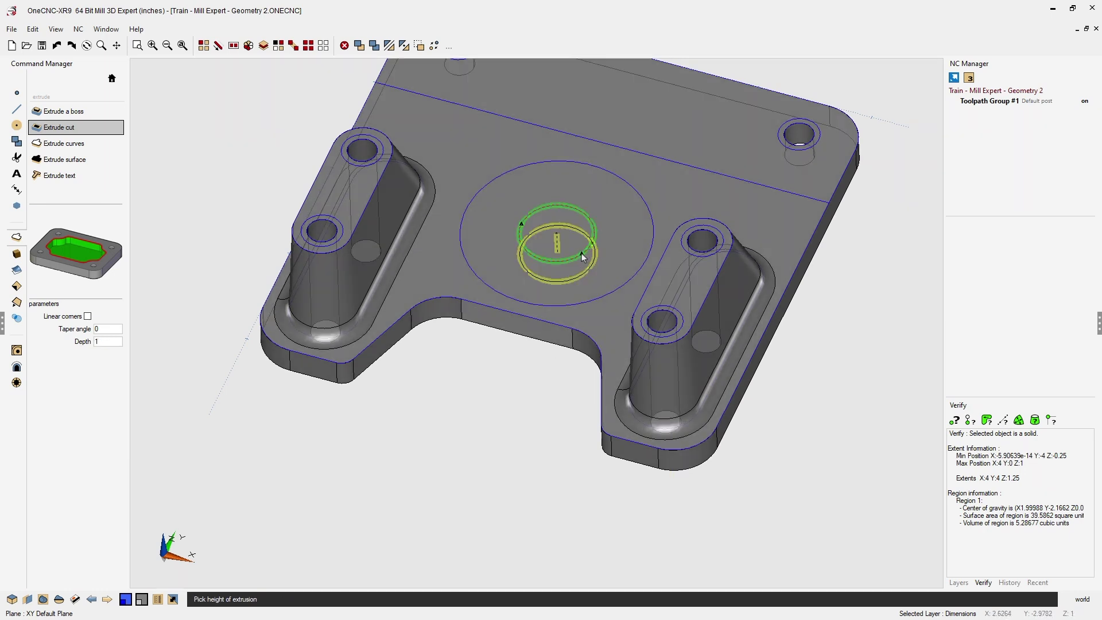
click(567, 423)
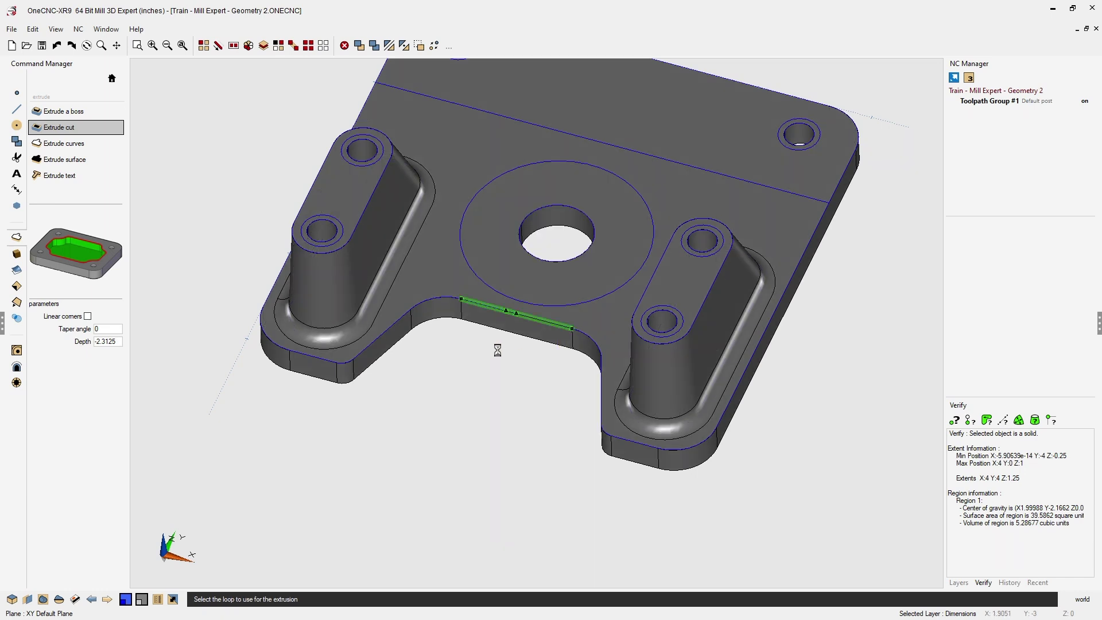
key(Escape)
- Counterbore both holes on the low-X boss by extrude cutting their outer circles to a depth of -0.25
middle_drag(558, 279, 494, 295)
scroll(435, 305, up, 3)
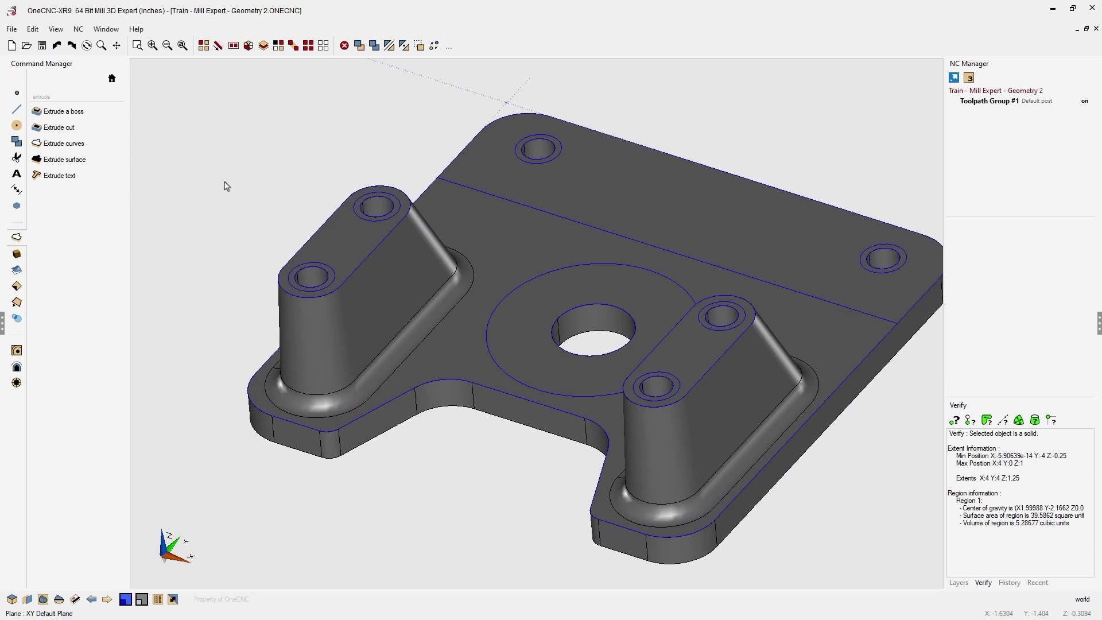
click(71, 132)
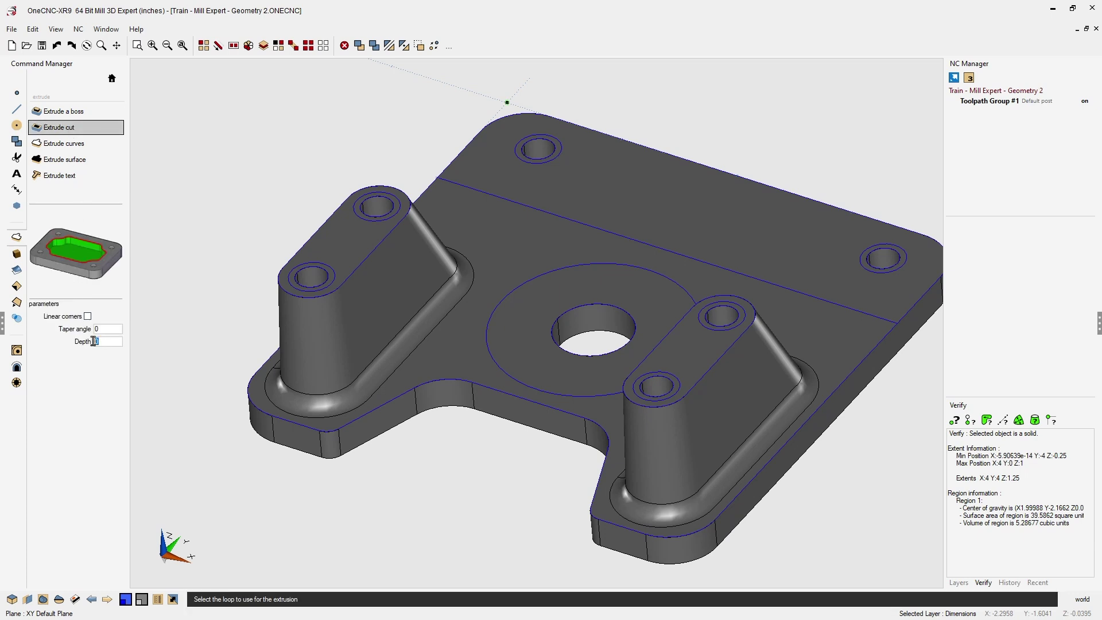
text(-.2)
key(Return)
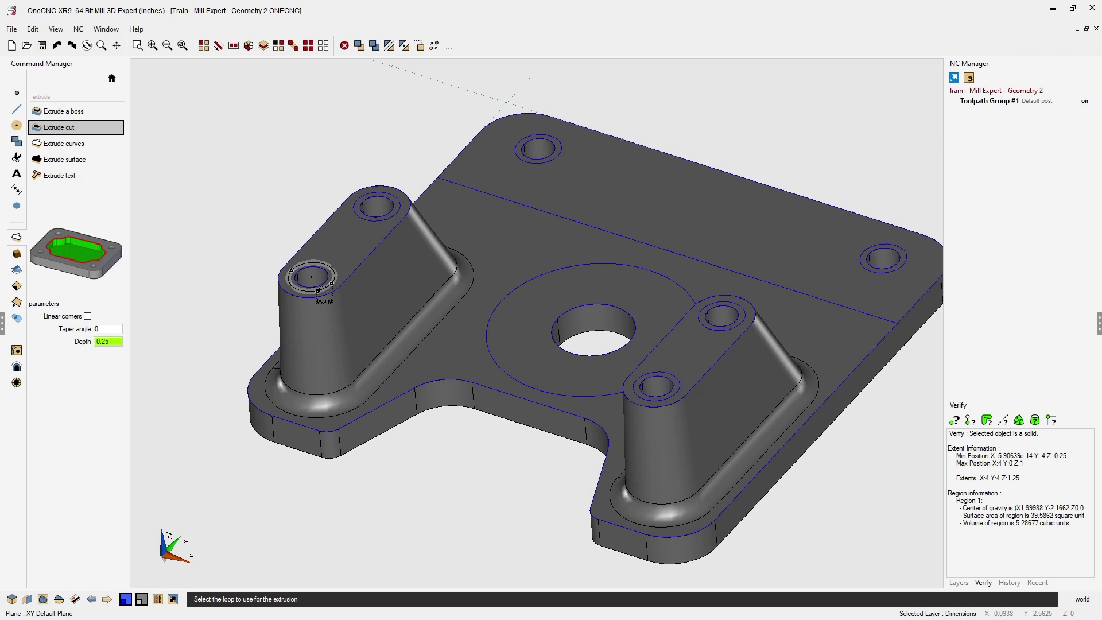
click(318, 291)
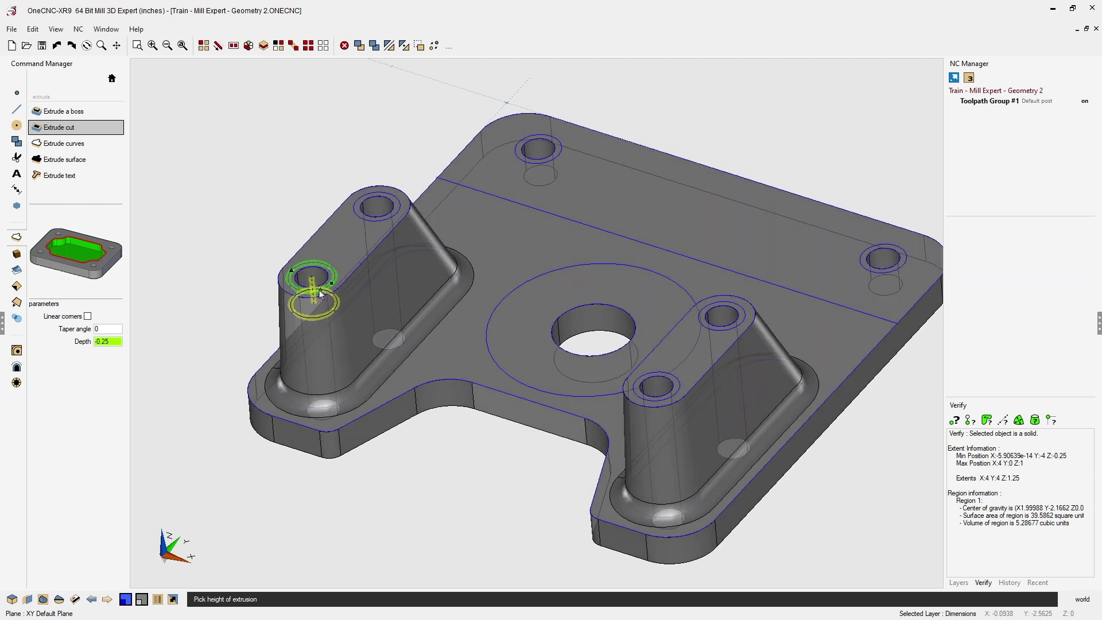
click(319, 290)
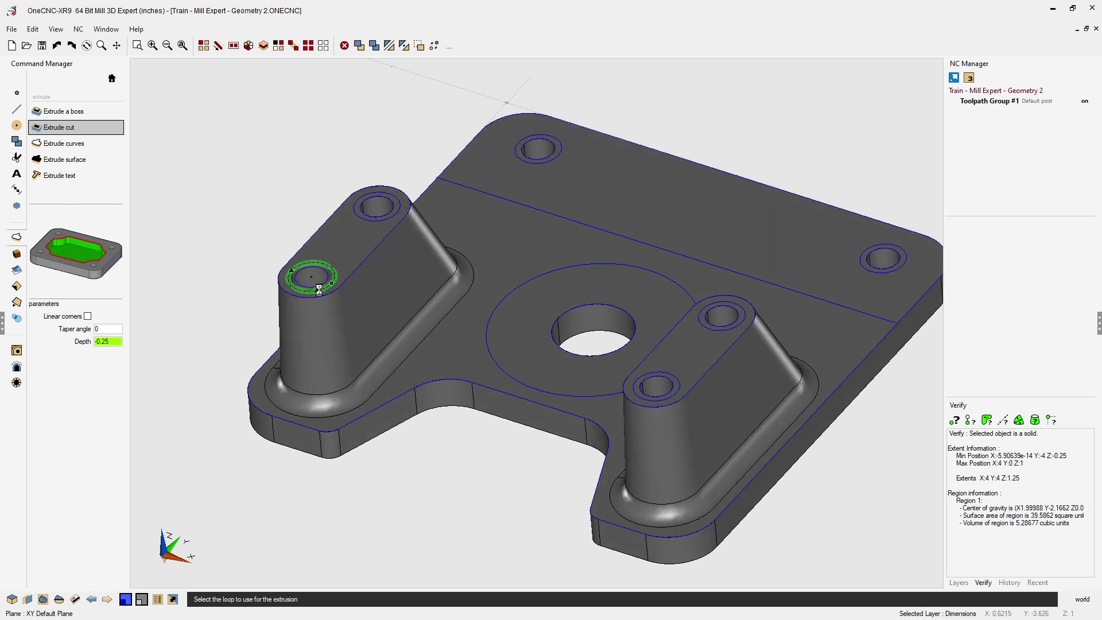
click(375, 223)
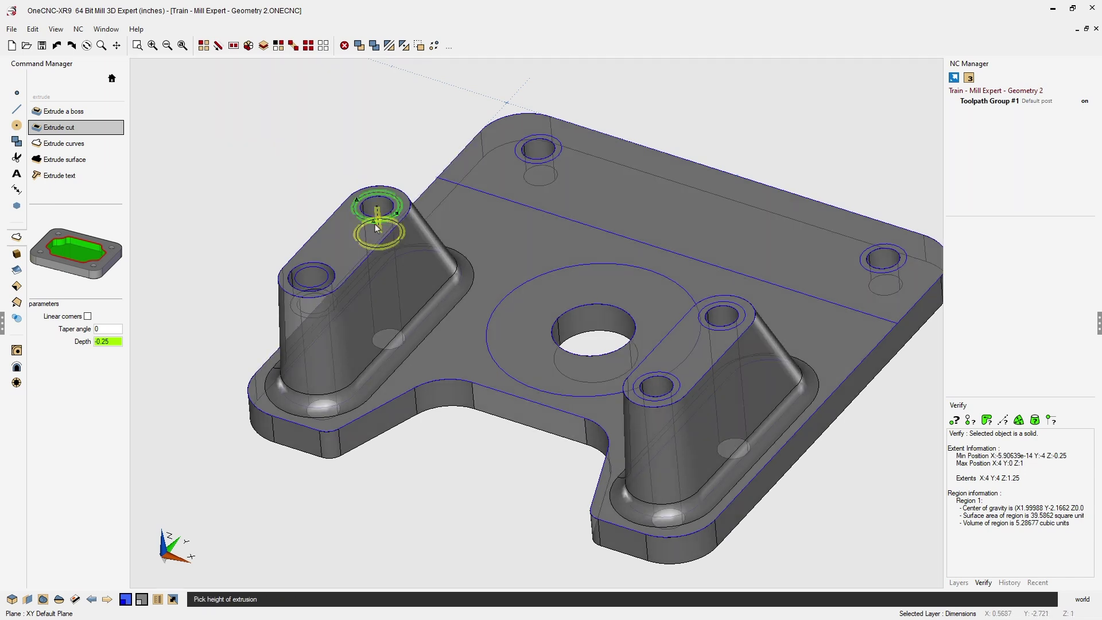
click(376, 228)
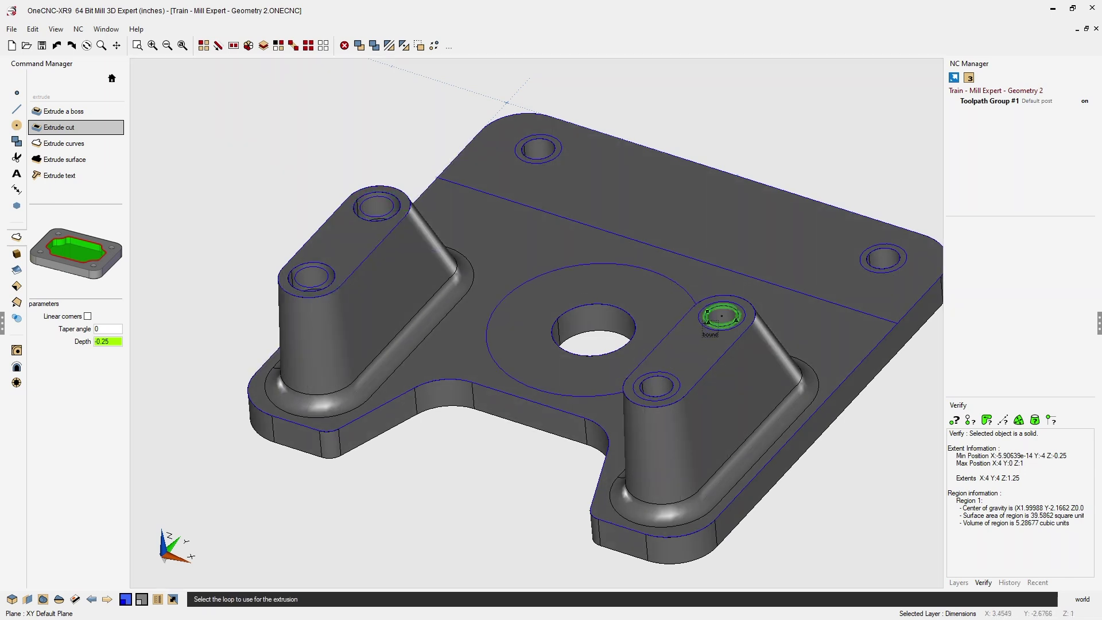
- Counterbore both holes on the high-X boss with the same -0.25 extrude cut on their outer circles
click(707, 328)
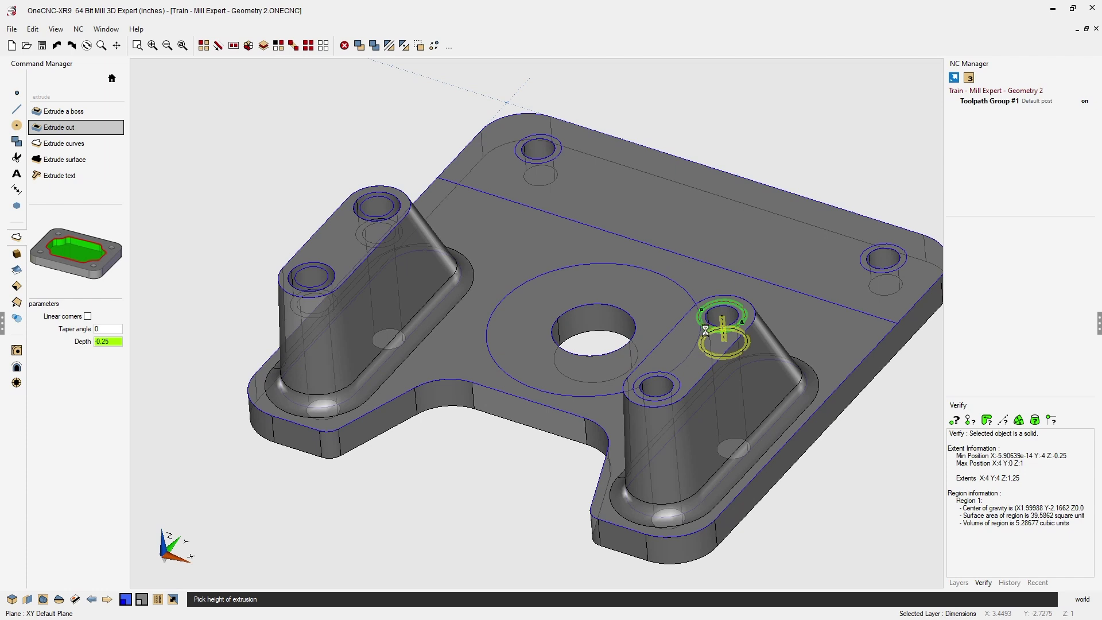
click(705, 329)
click(677, 374)
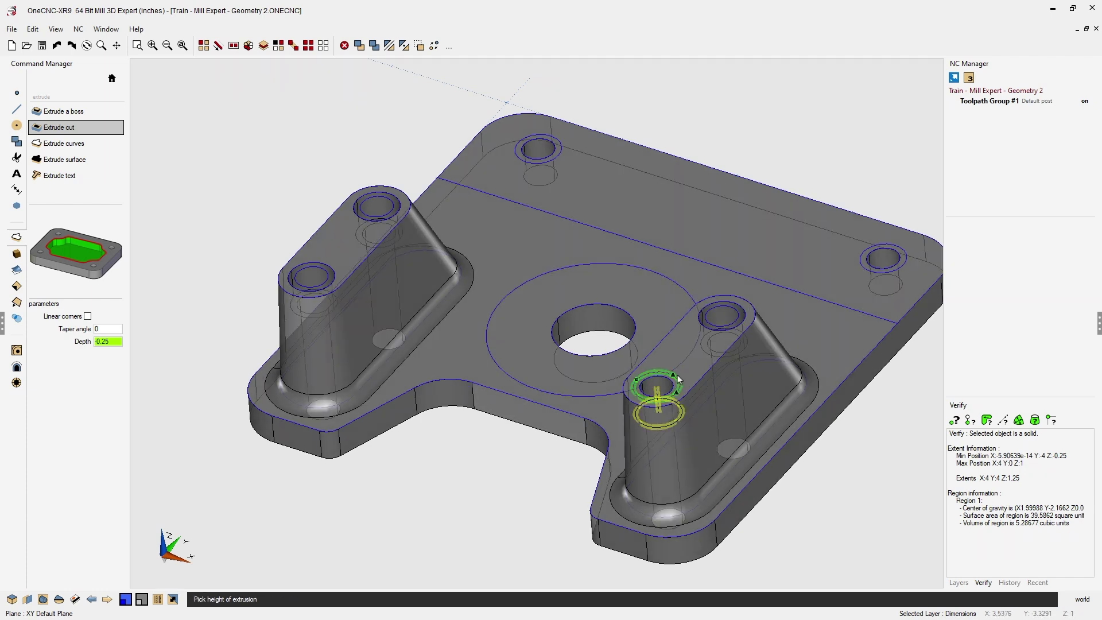
click(677, 375)
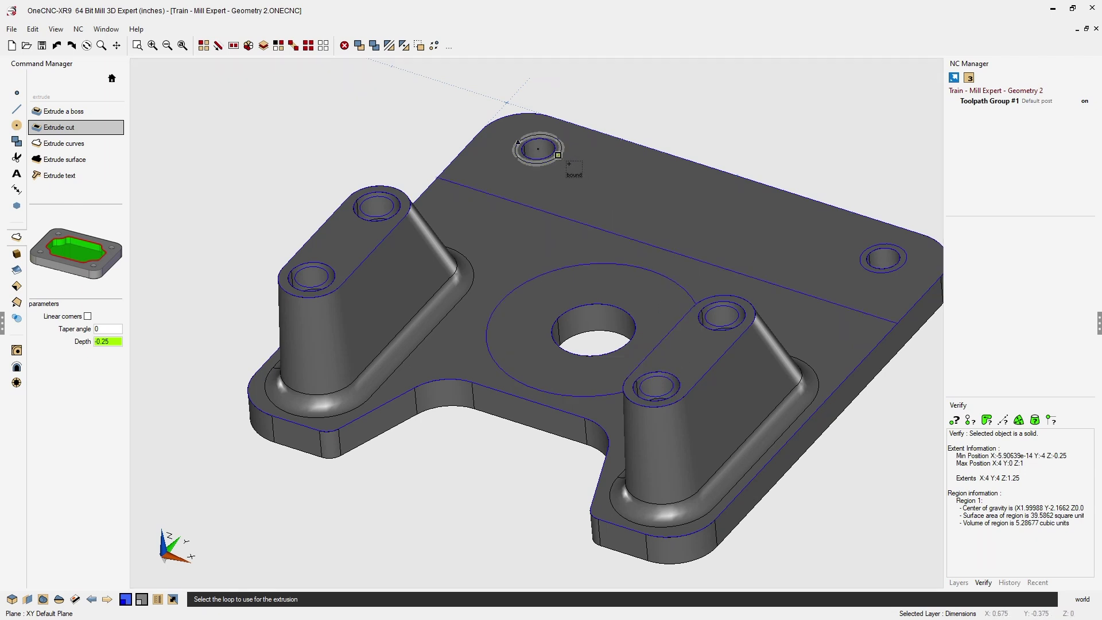
- Counterbore the plate's corner hole nearest the origin by extrude cutting its outer circle to a depth of -0.125
click(282, 274)
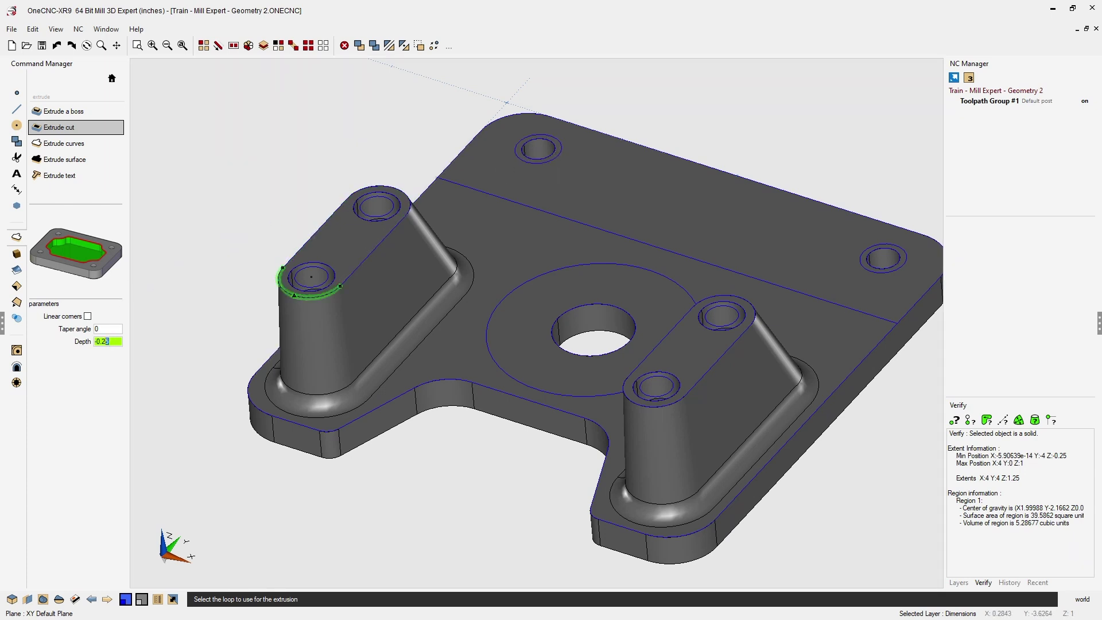
text(-.125)
key(Return)
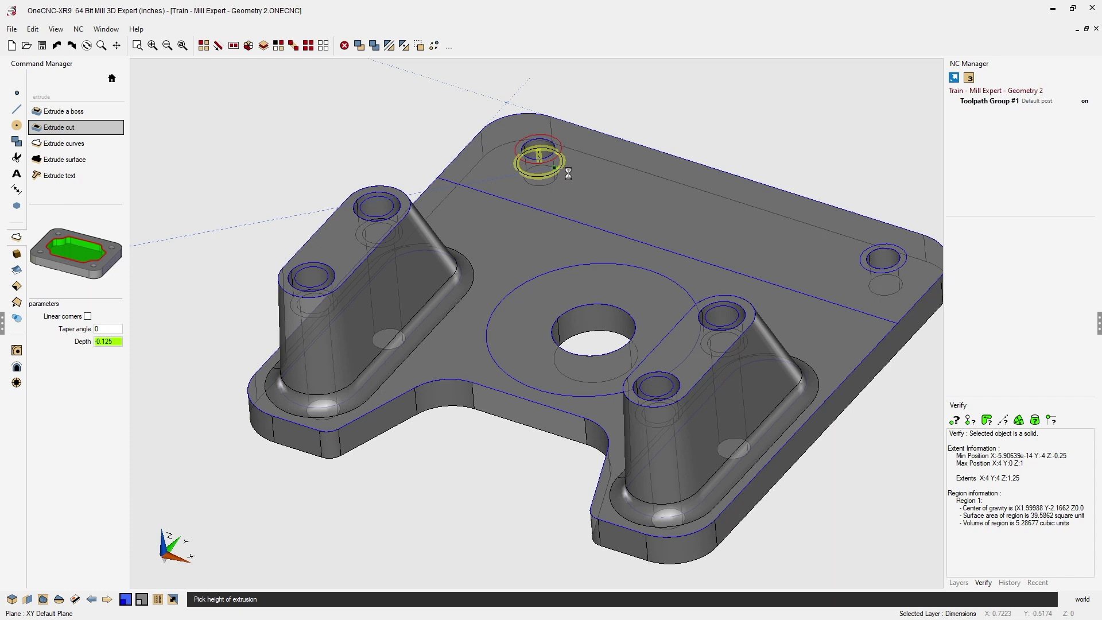
click(609, 185)
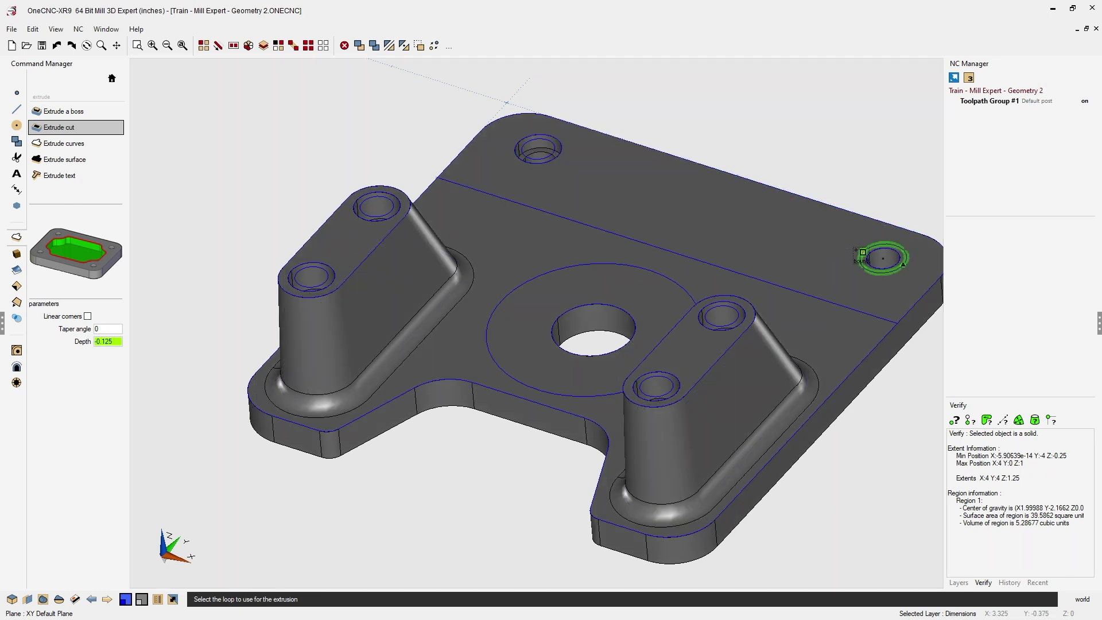
- Counterbore the plate's high-X corner hole to a depth of -0.125 and extrude cut the large central circle to -0.15
click(856, 250)
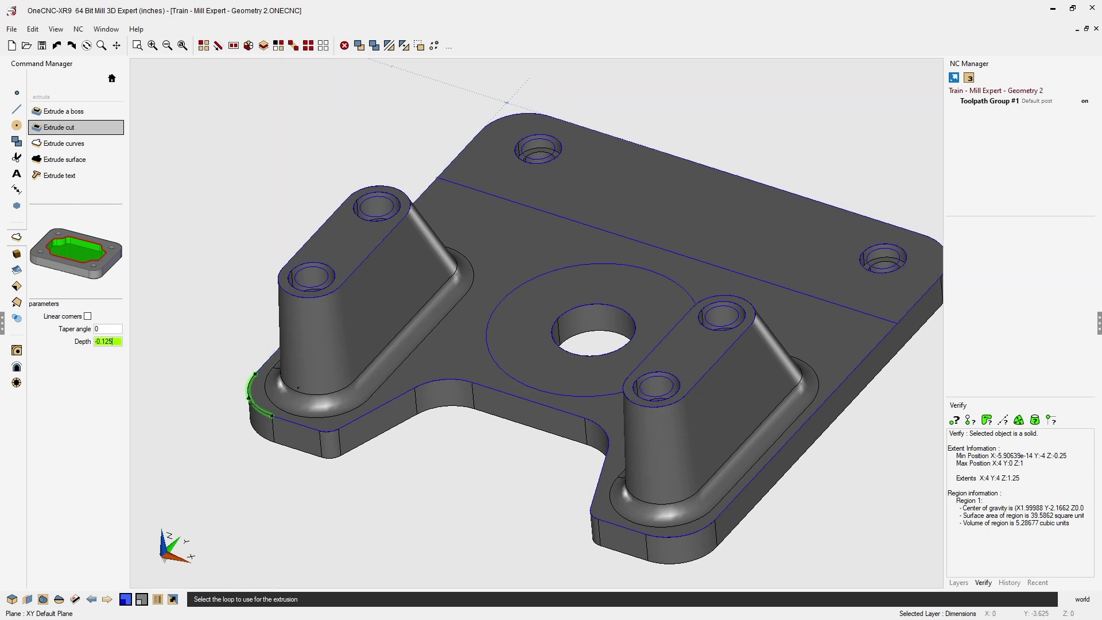
text(-.15)
click(478, 344)
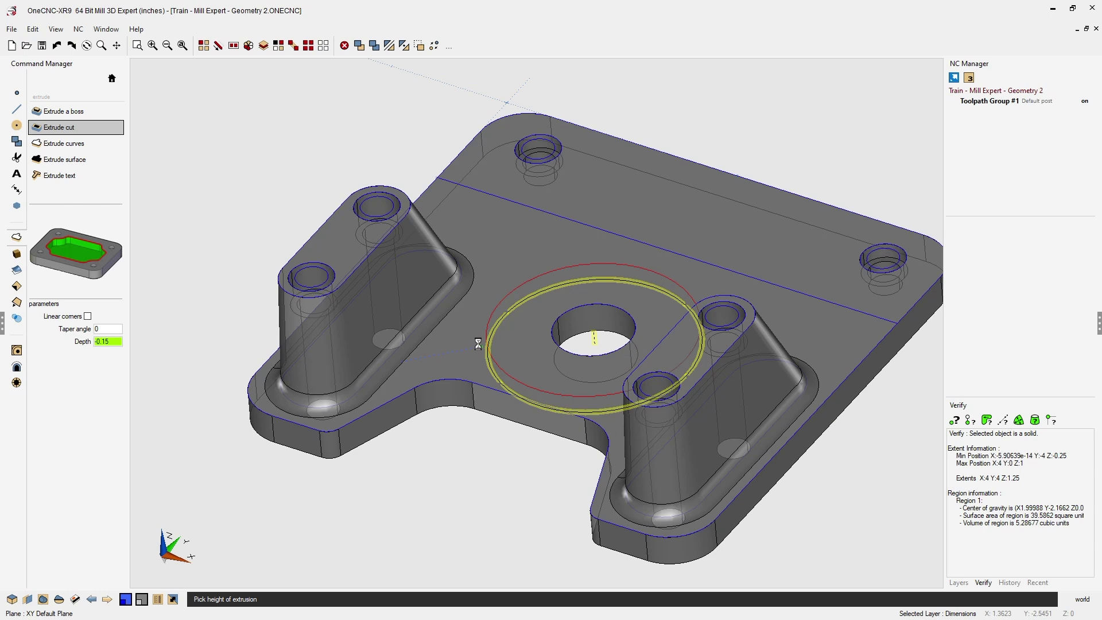
click(479, 345)
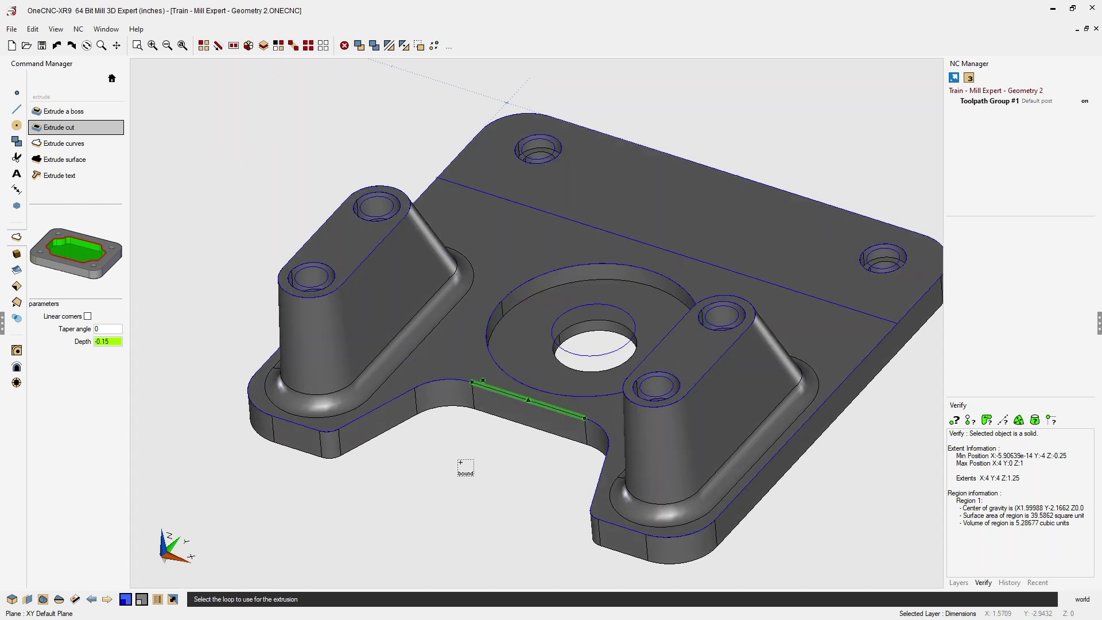
- Create a work plane from the plate's long low-X side face
middle_drag(525, 397, 500, 368)
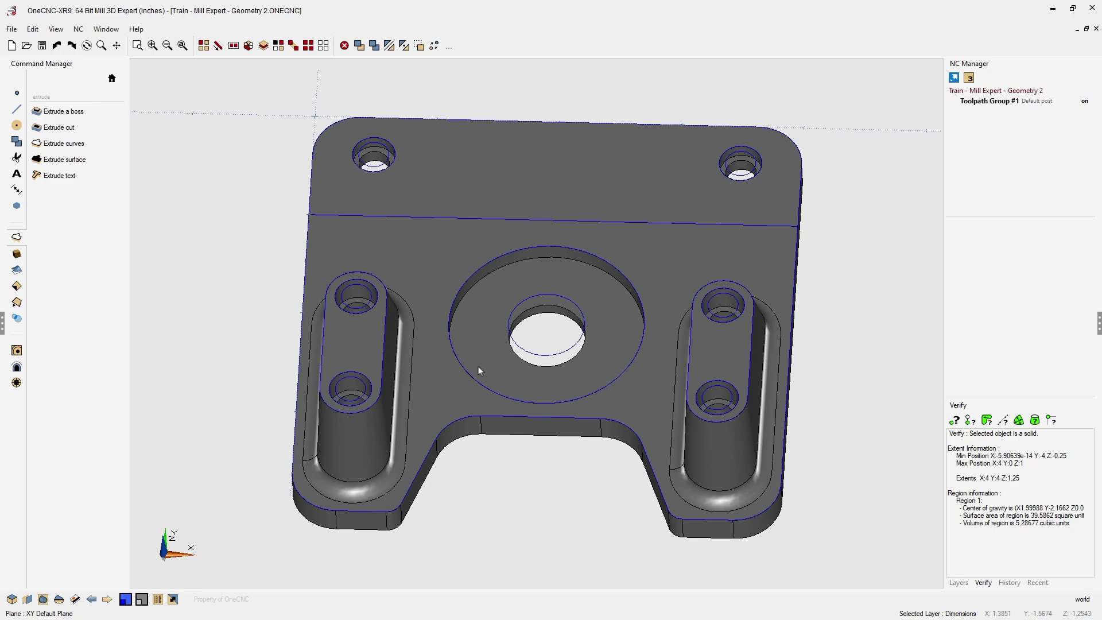
middle_drag(430, 364, 548, 371)
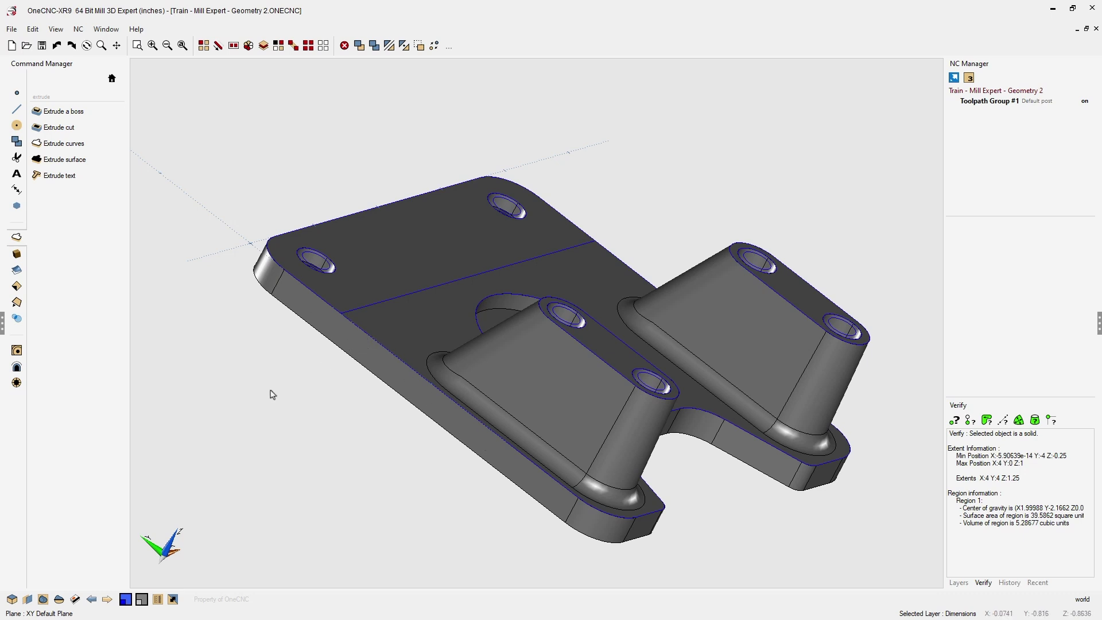
click(29, 600)
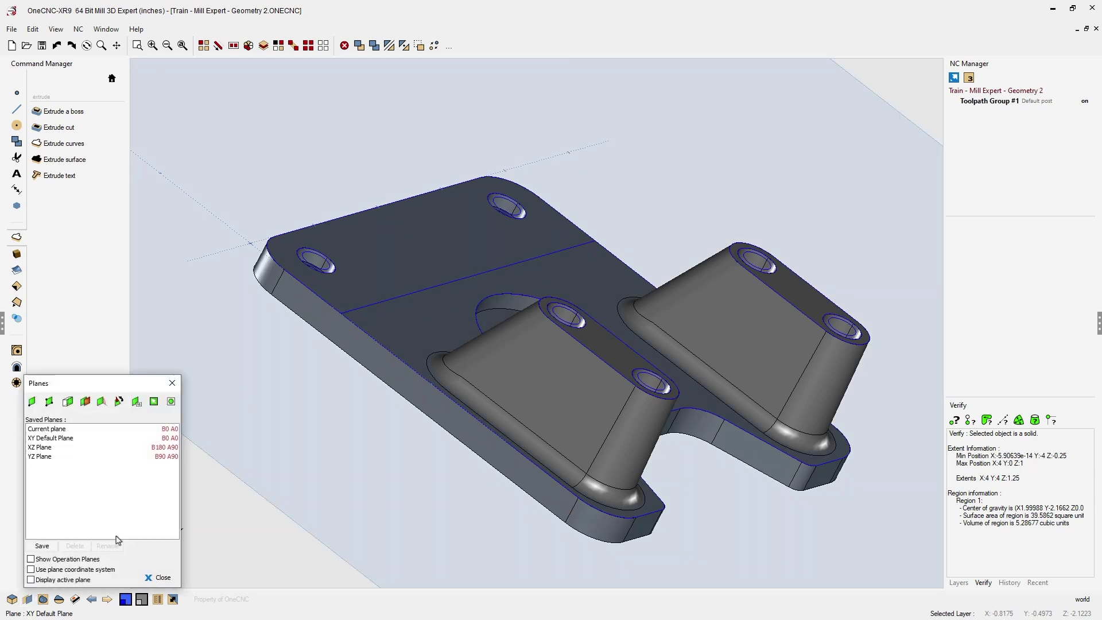
drag(134, 383, 244, 71)
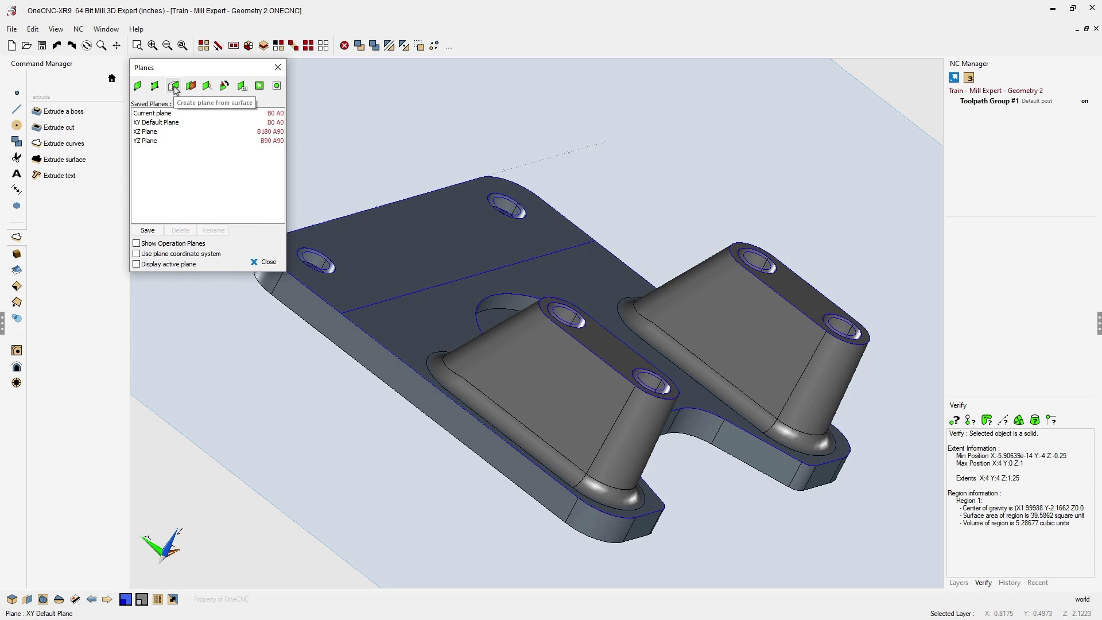
click(174, 87)
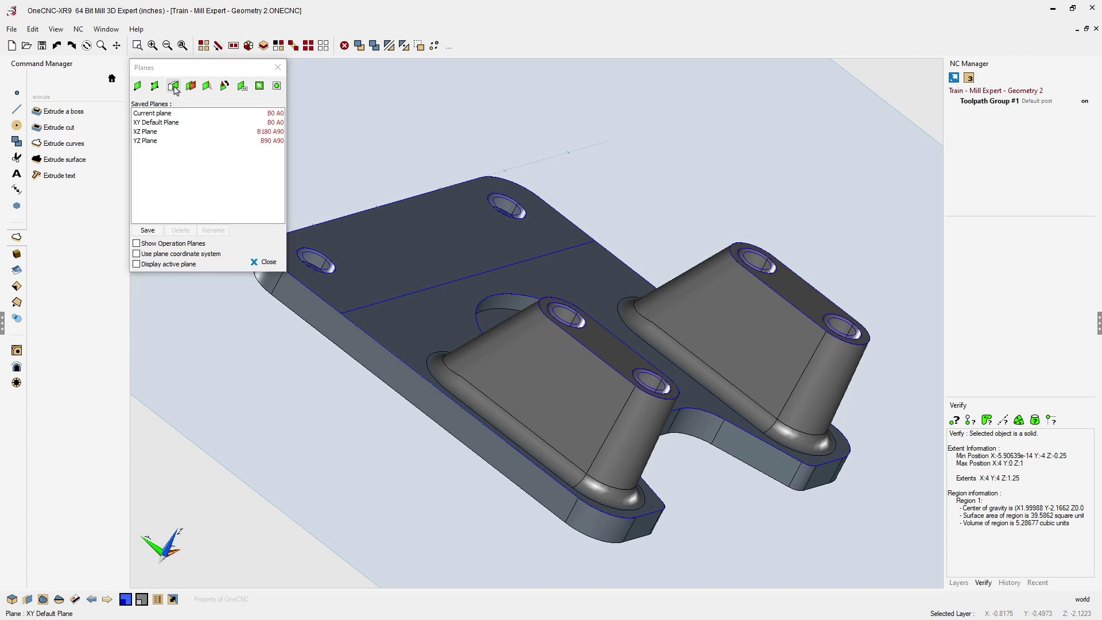
click(367, 360)
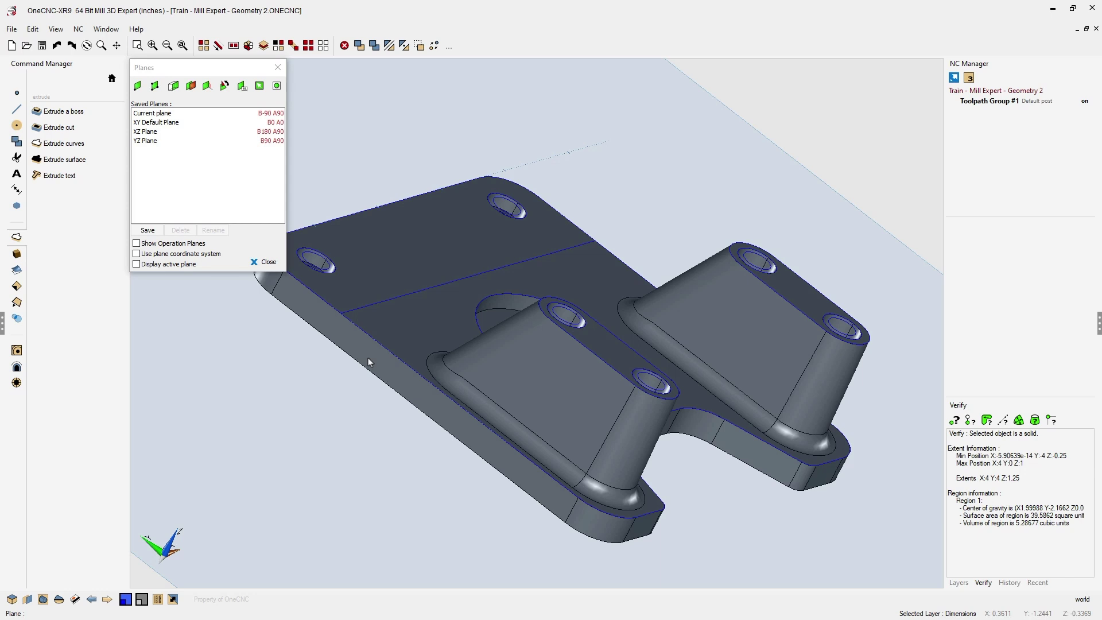
- On the side plane, draw a 5° line above the plate from about Y -1.25 to about Y 0
right_click(369, 362)
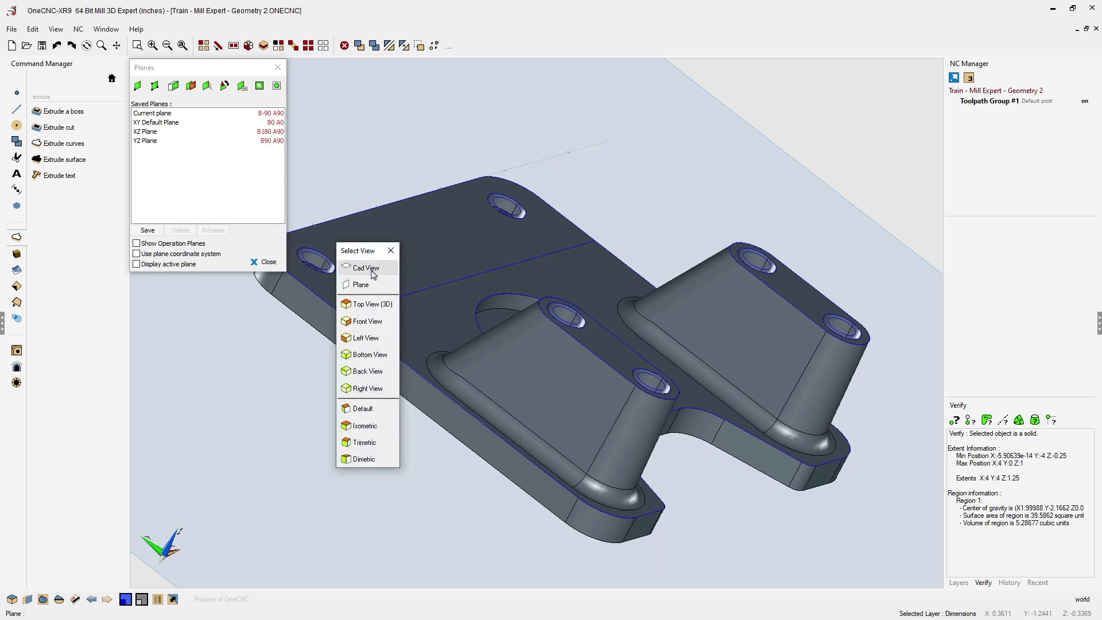
drag(373, 256, 330, 72)
click(320, 102)
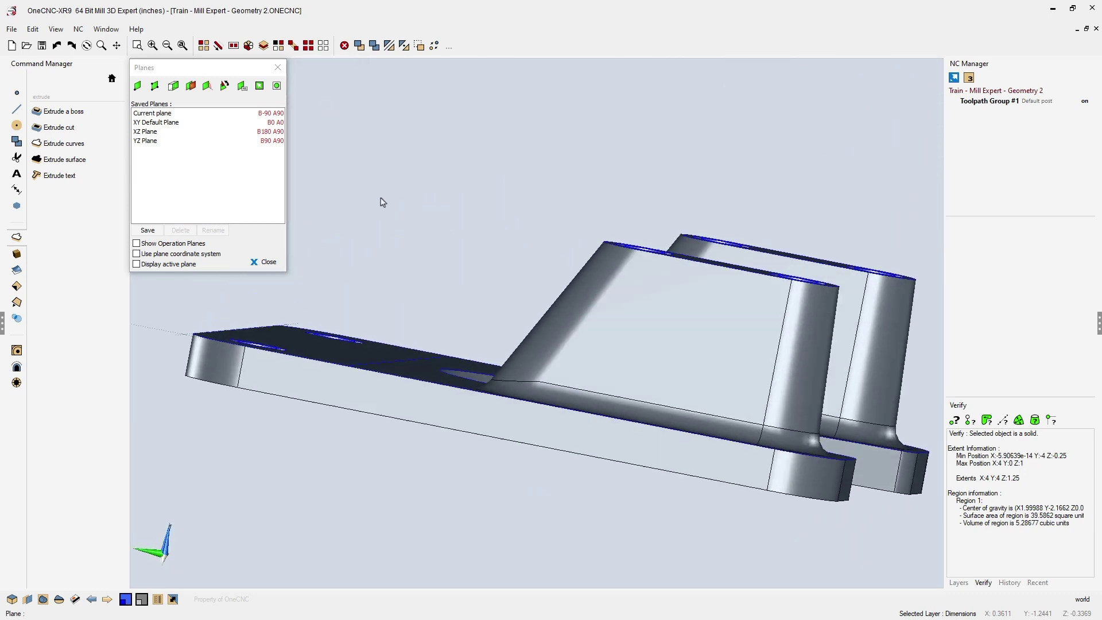
scroll(484, 248, down, 2)
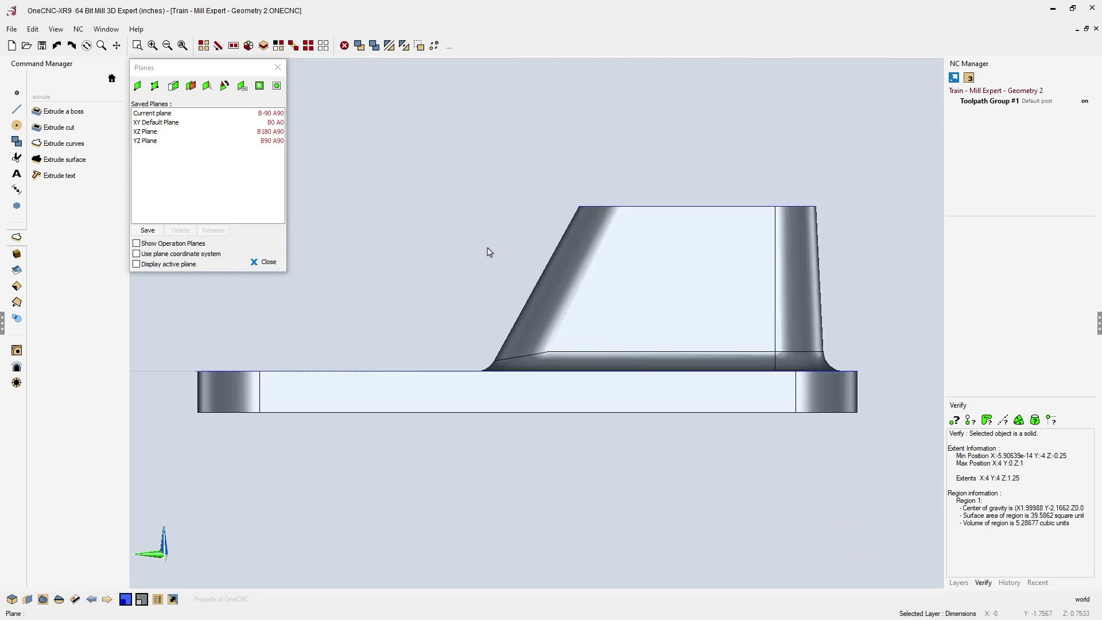
middle_drag(497, 272, 536, 263)
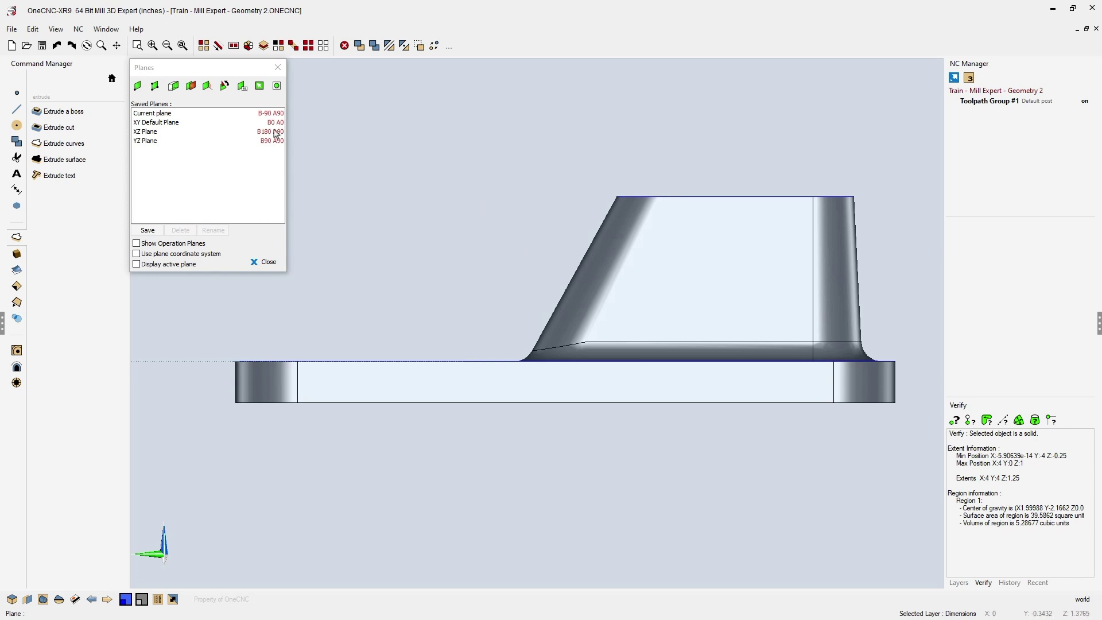
click(17, 110)
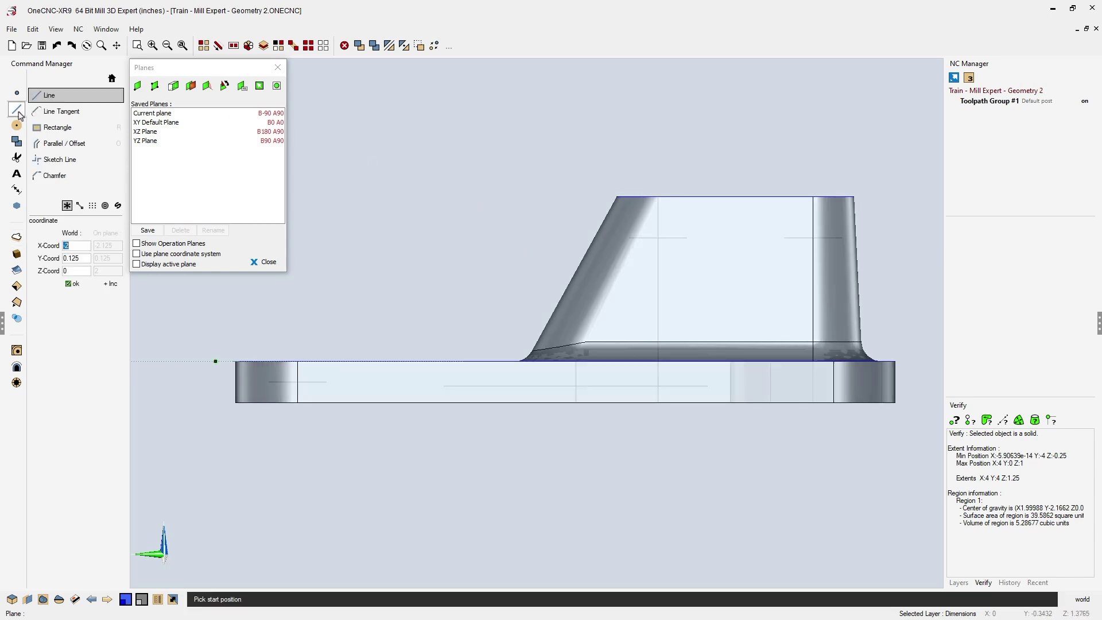
click(442, 278)
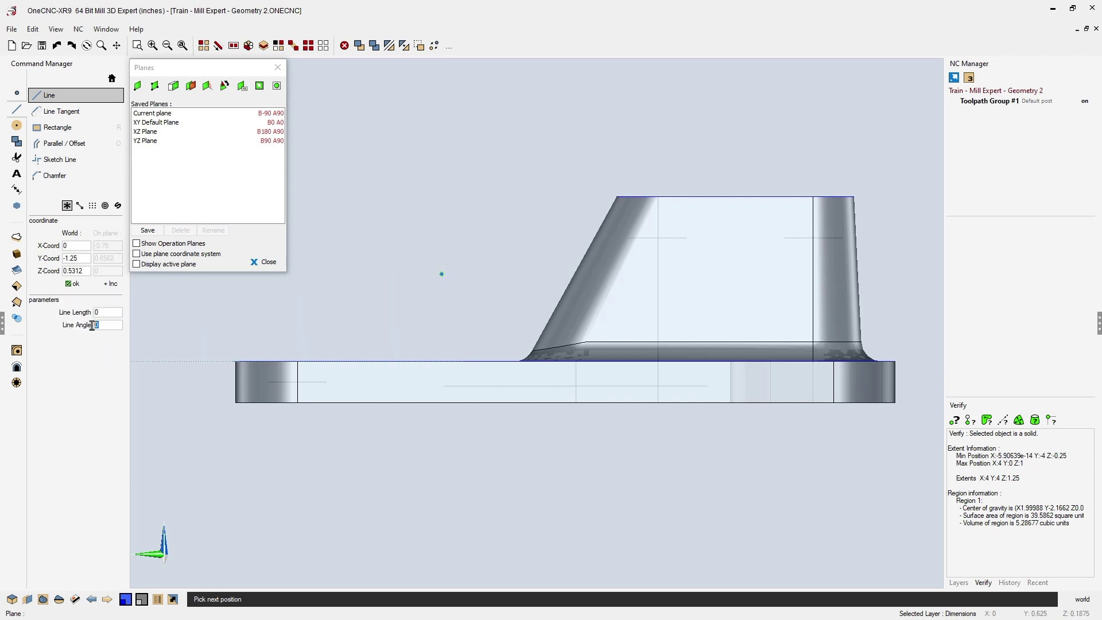
text(5)
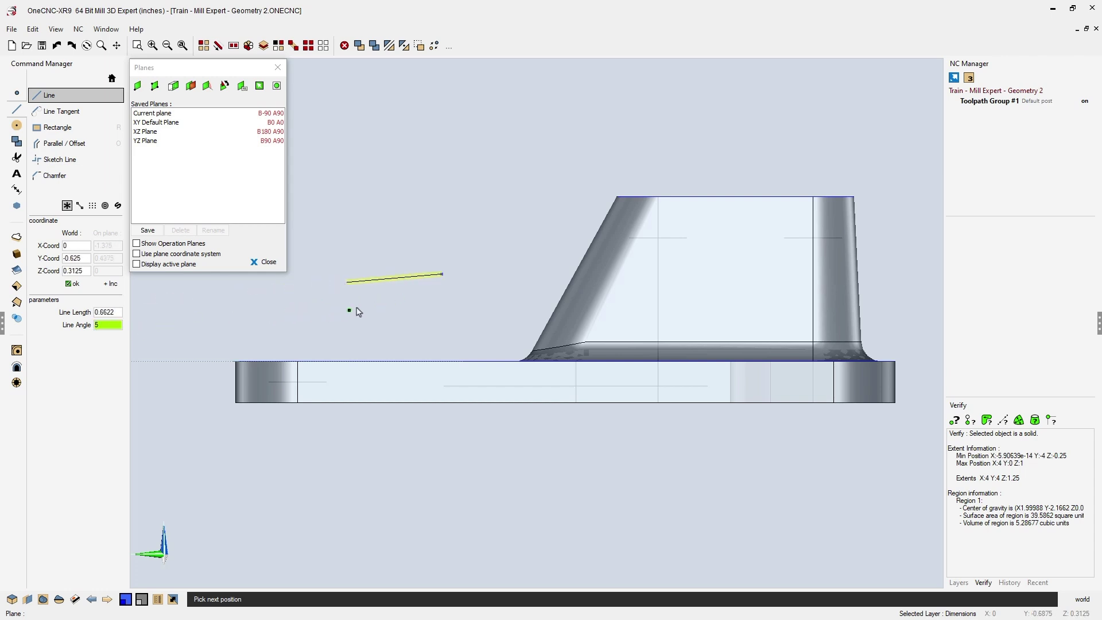
click(236, 303)
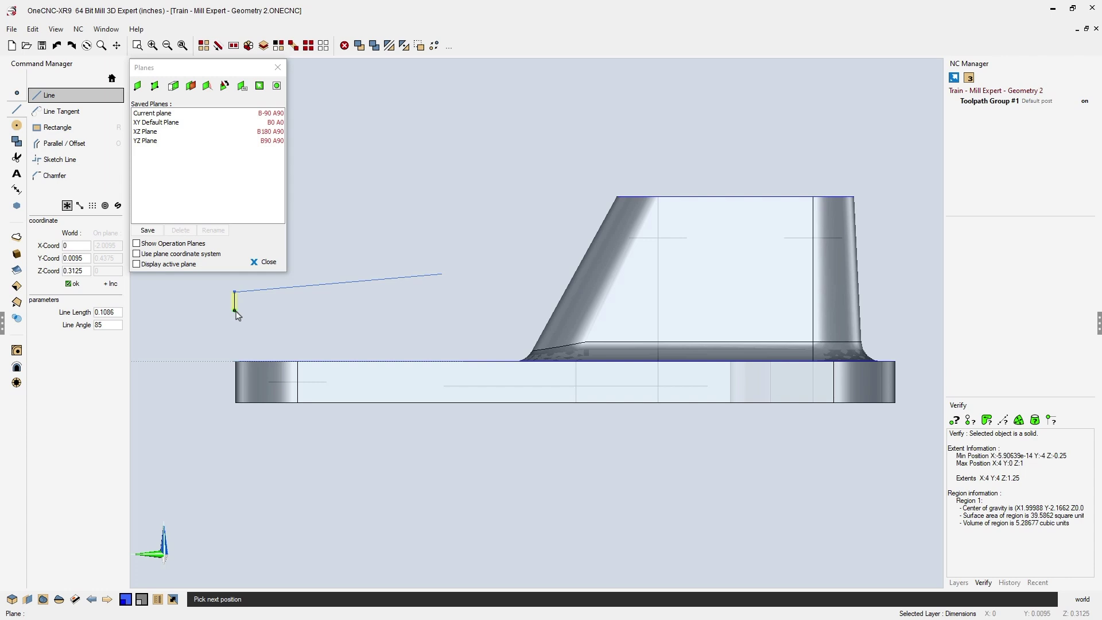
key(Escape)
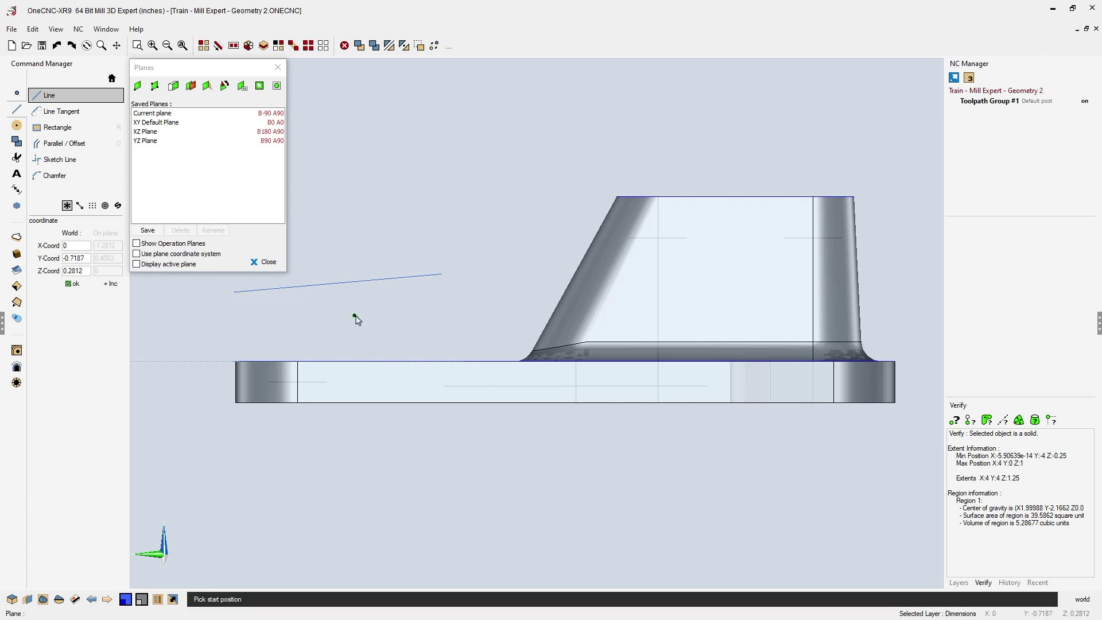
- Move the 5° line by its higher endpoint onto the low-X end of the plate's cross line at Y -1, Z 0
scroll(375, 247, down, 1)
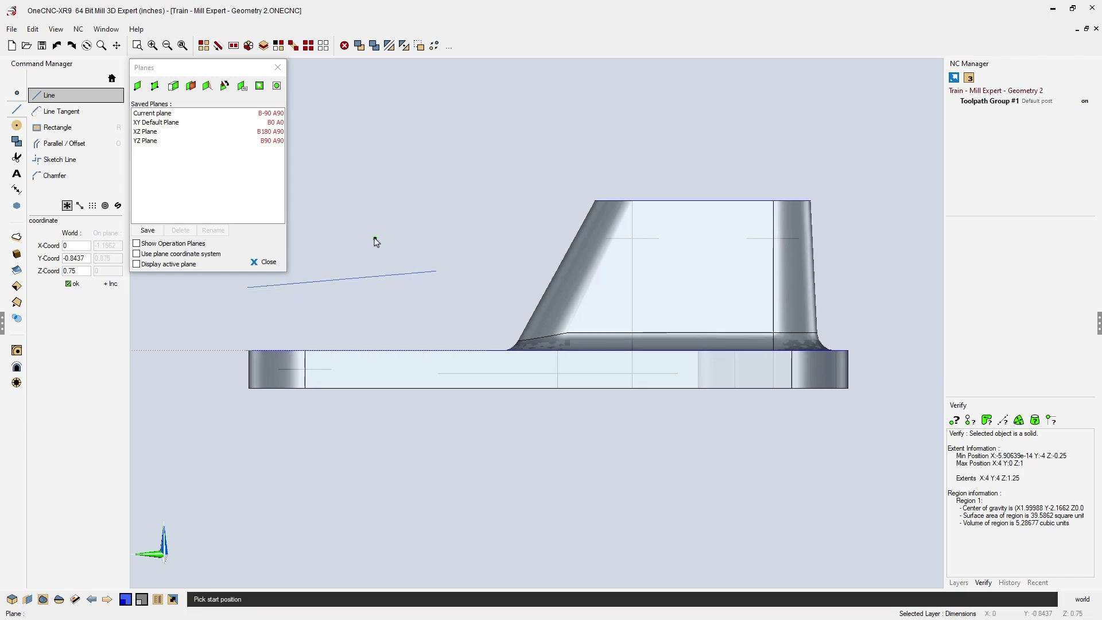
middle_drag(376, 241, 390, 260)
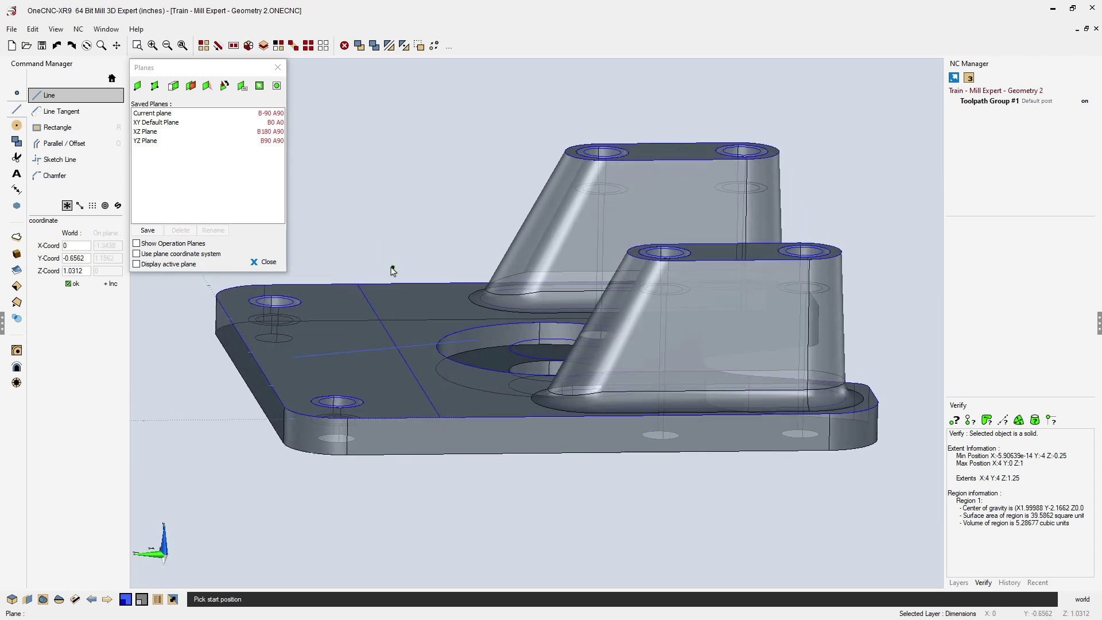
key(Escape)
scroll(413, 301, up, 3)
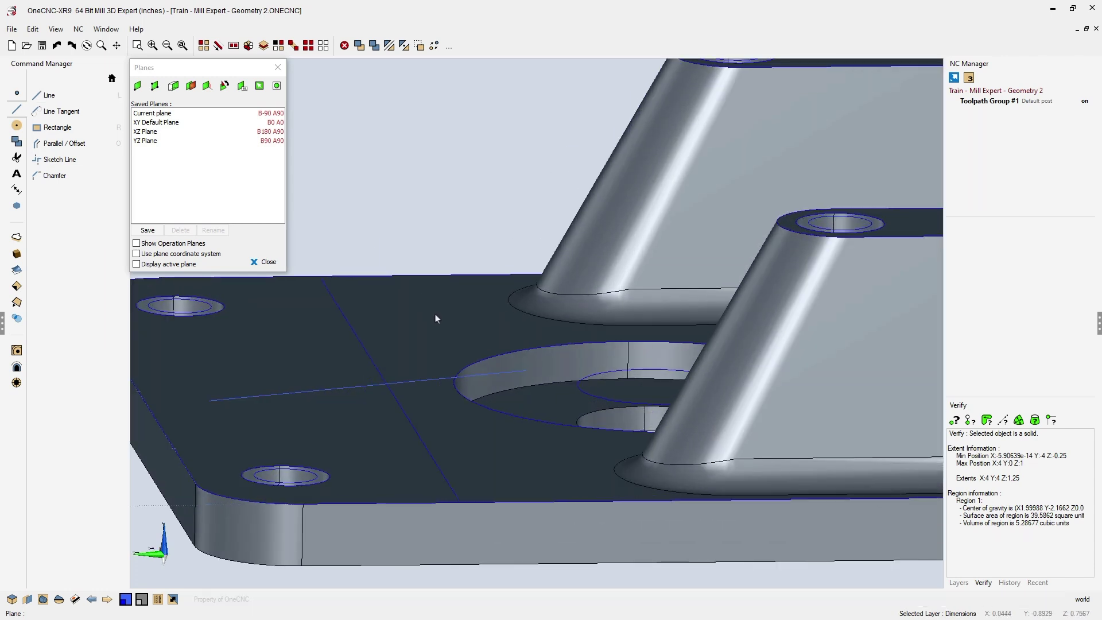
shift+middle_drag(435, 318, 489, 248)
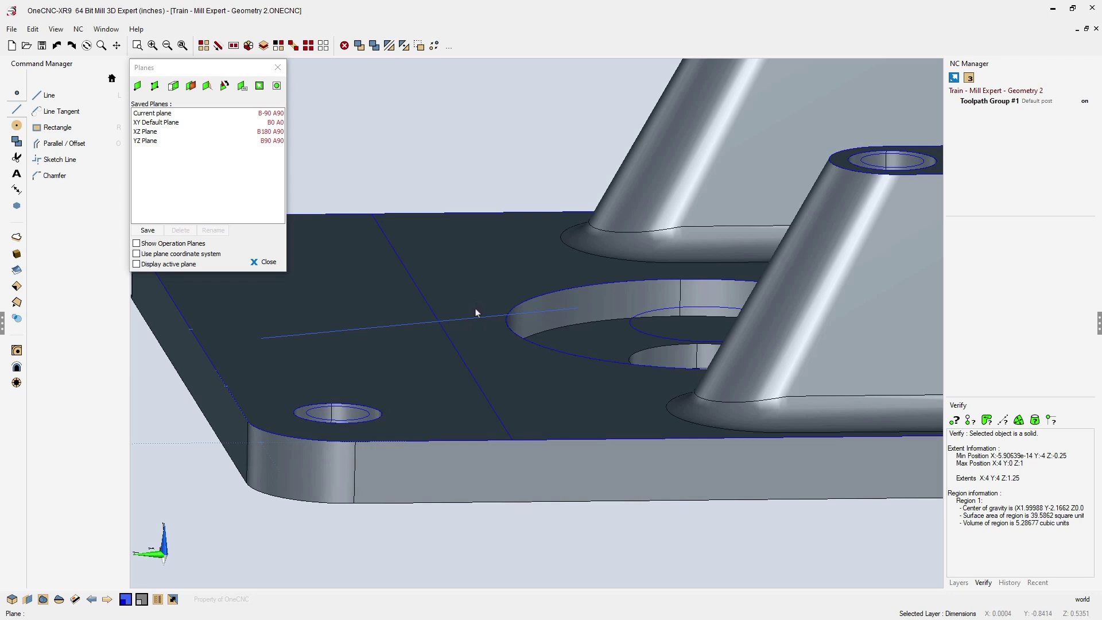
click(476, 320)
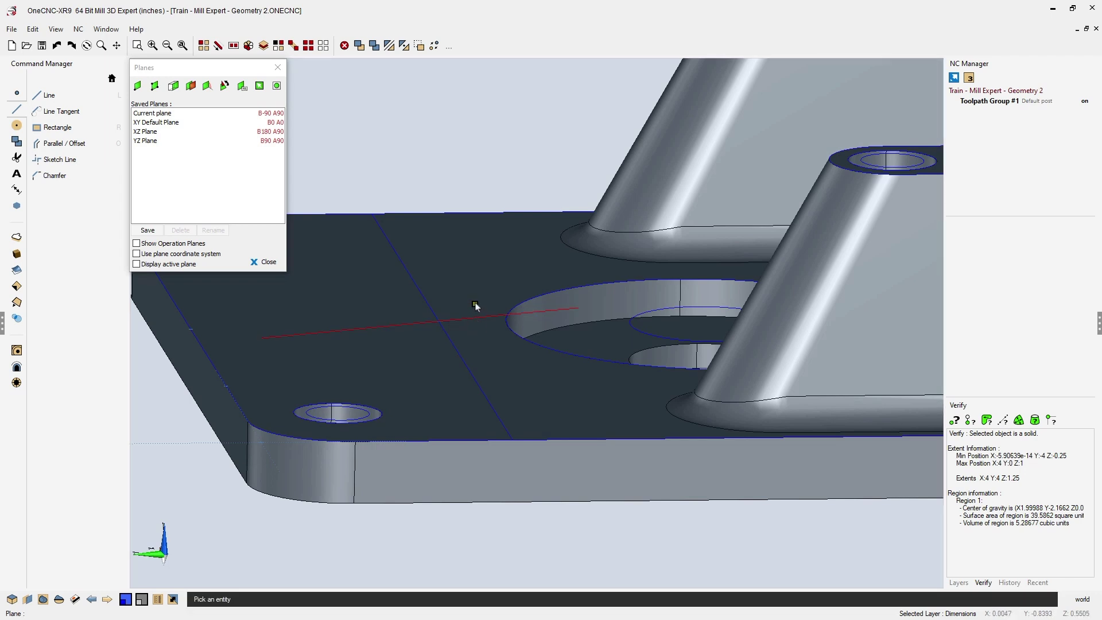
click(359, 46)
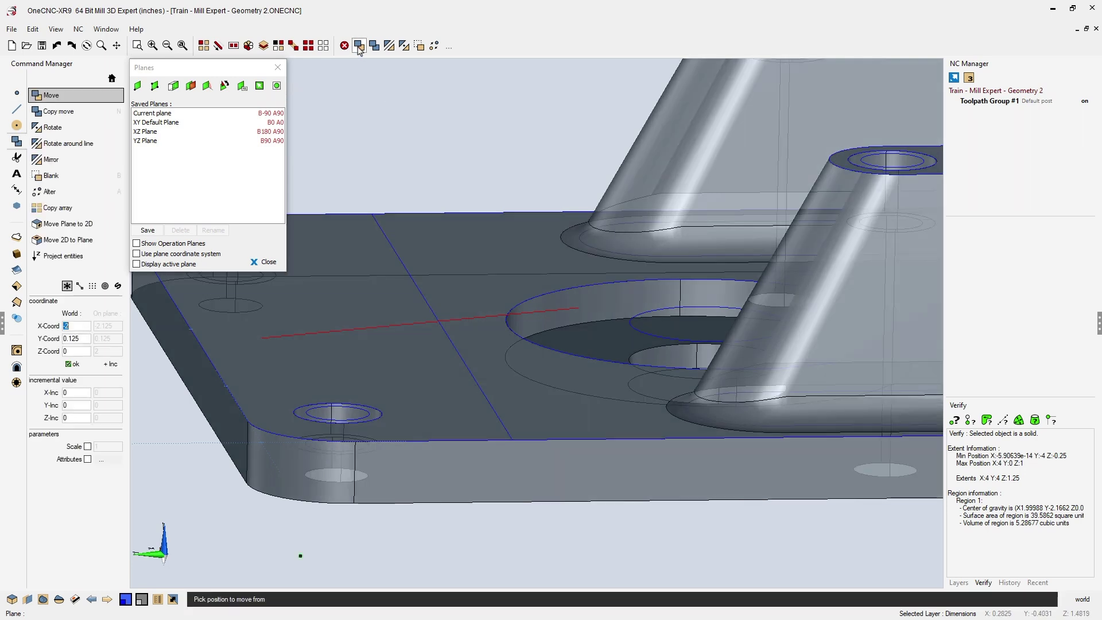
click(578, 309)
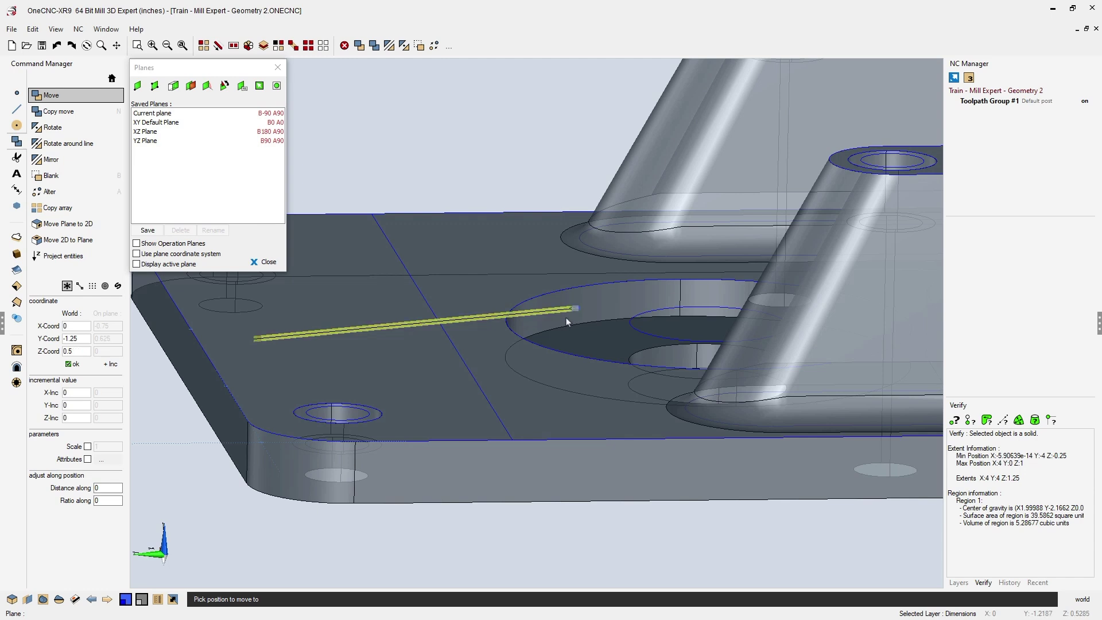
click(511, 439)
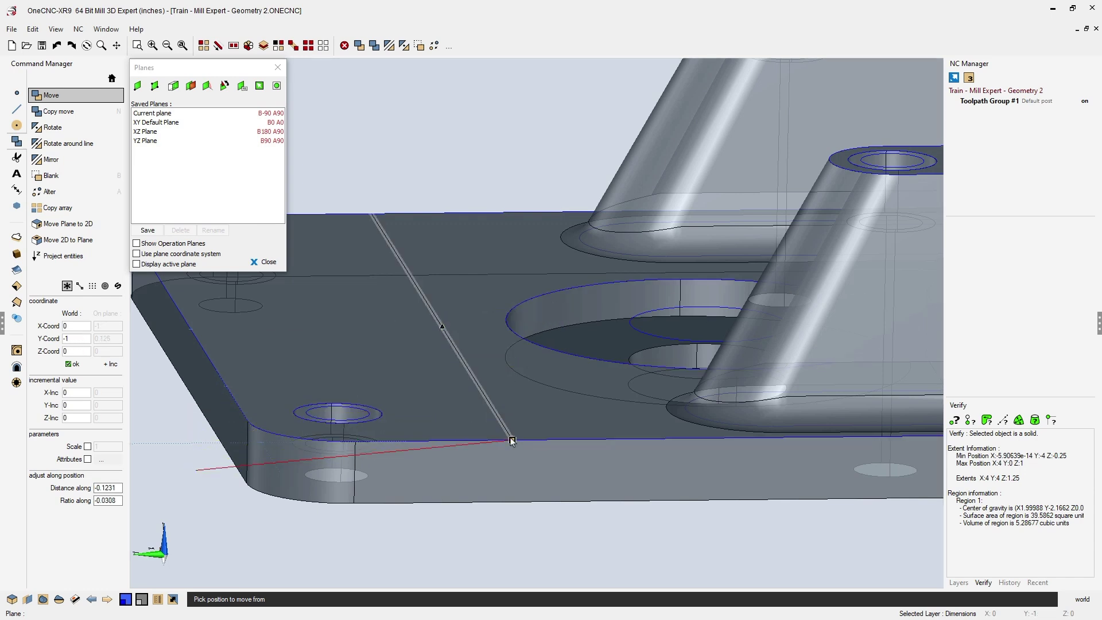
key(Escape)
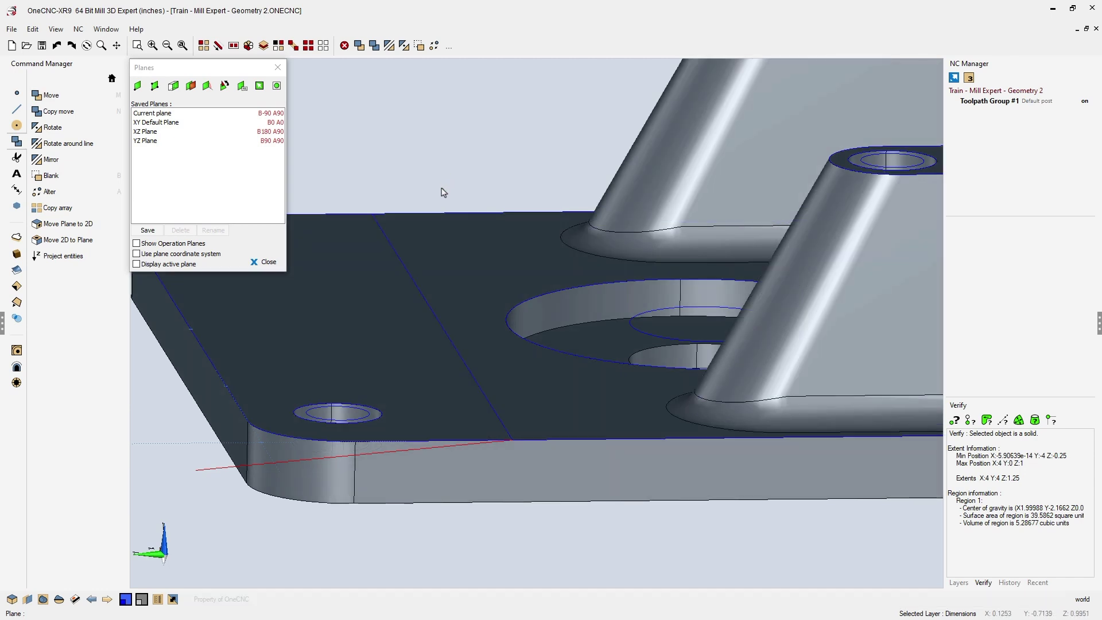
- Viewing square to the side plane, draw a 1.31 horizontal line just above the plate from Y -1 and a vertical line about 0.22 down from its outer end
right_click(444, 192)
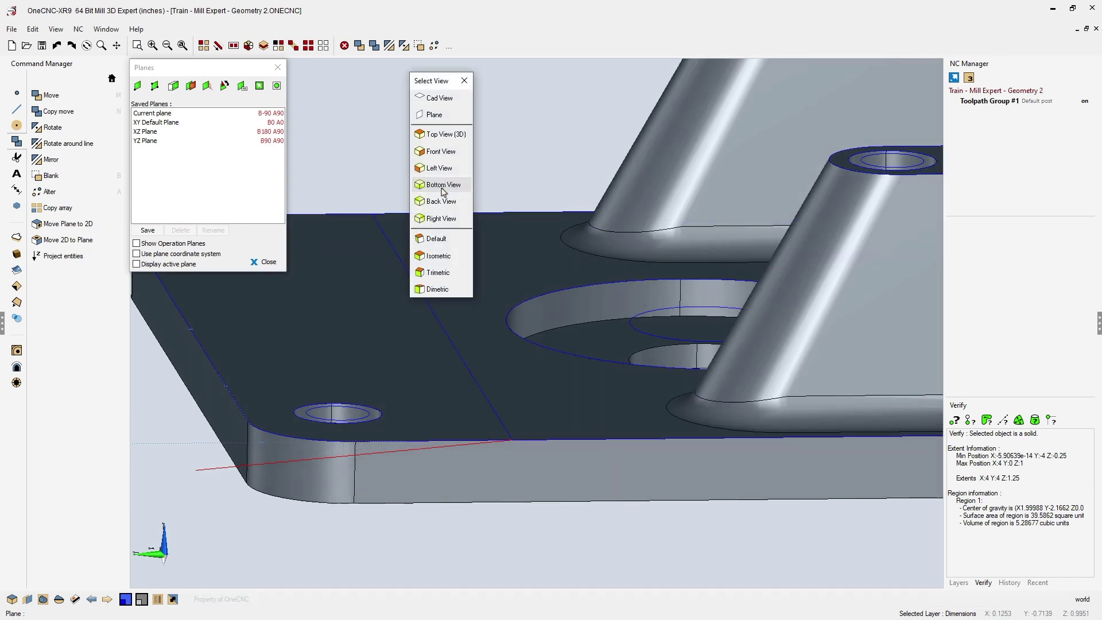
drag(428, 77, 326, 72)
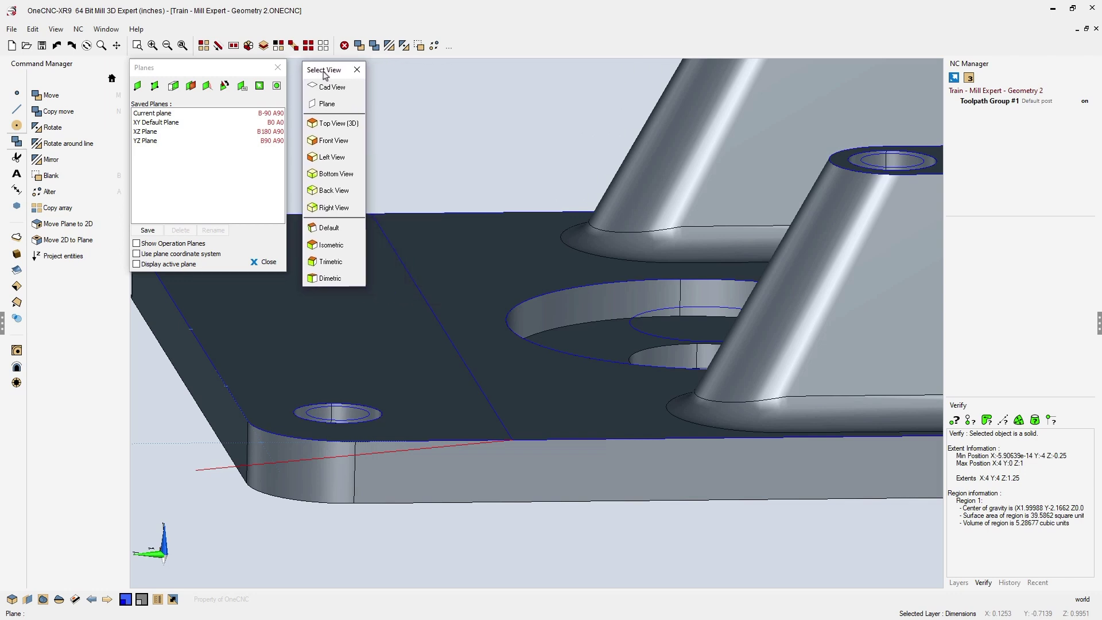
click(326, 101)
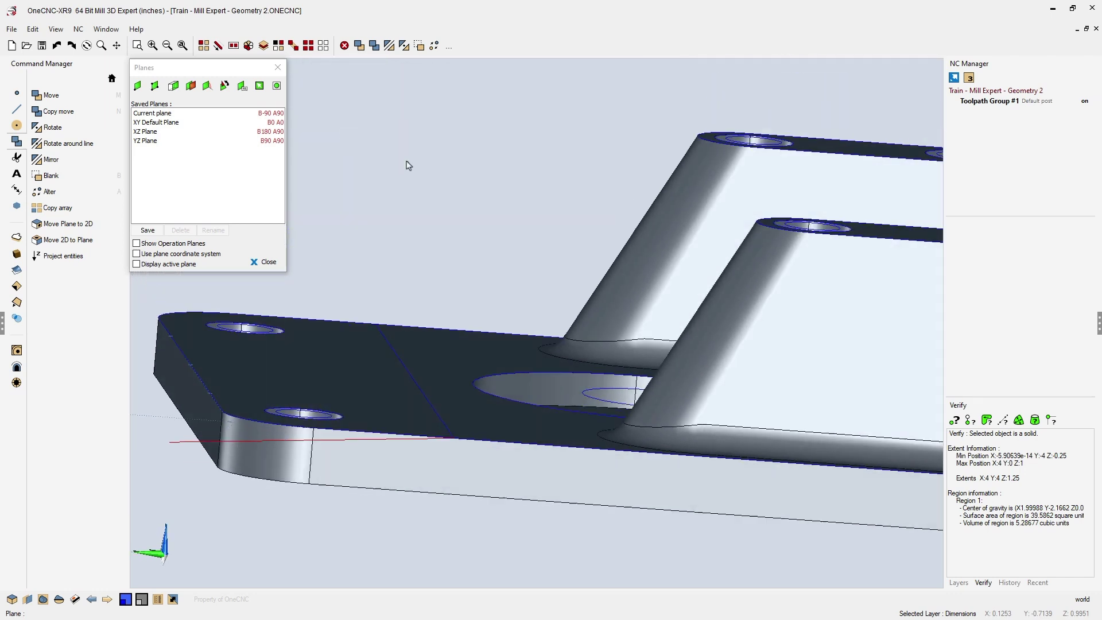
middle_drag(360, 317, 581, 249)
scroll(499, 312, up, 2)
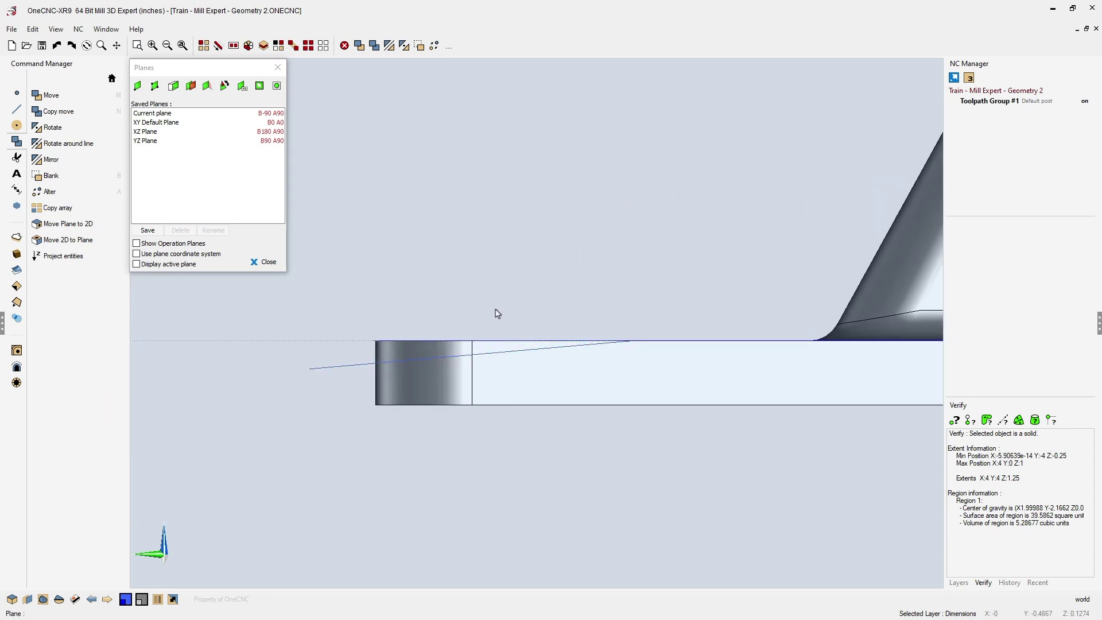
middle_drag(488, 327, 512, 322)
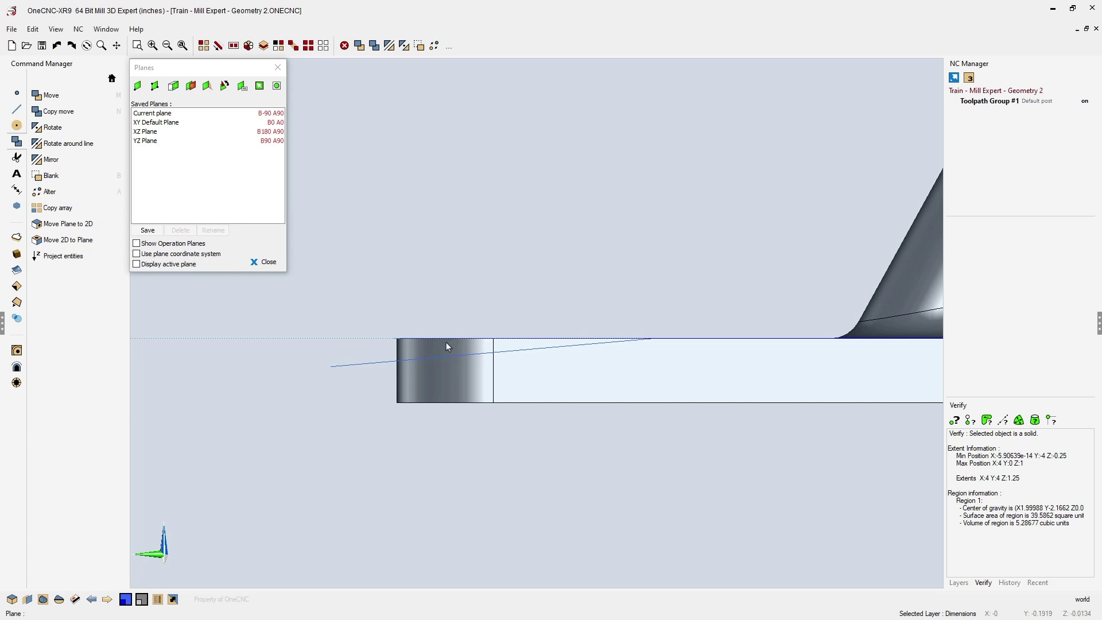
click(16, 109)
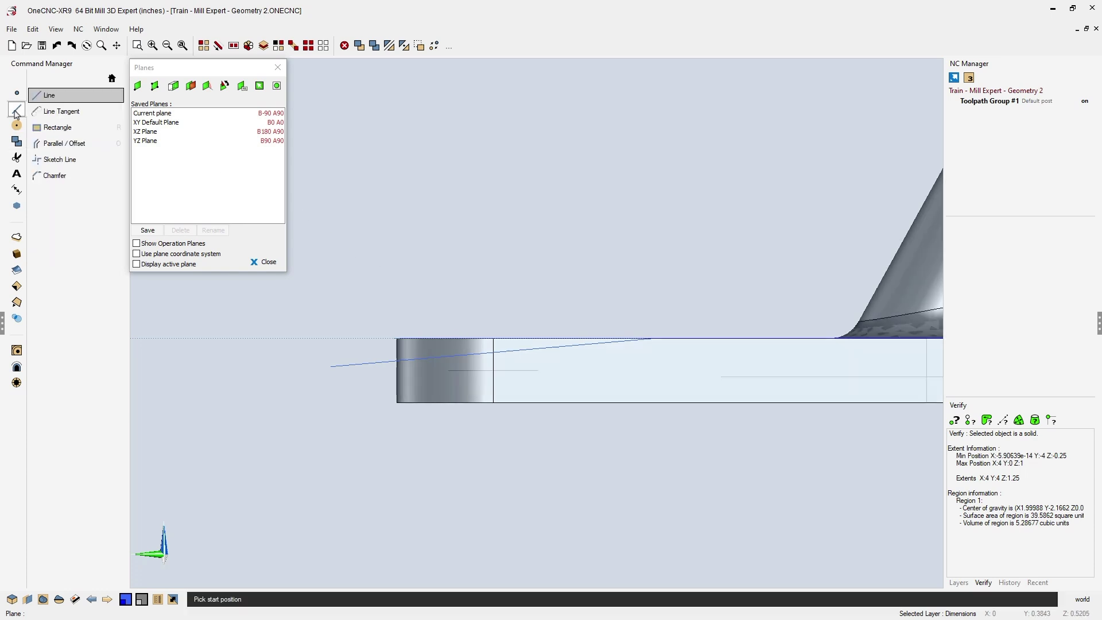
click(653, 330)
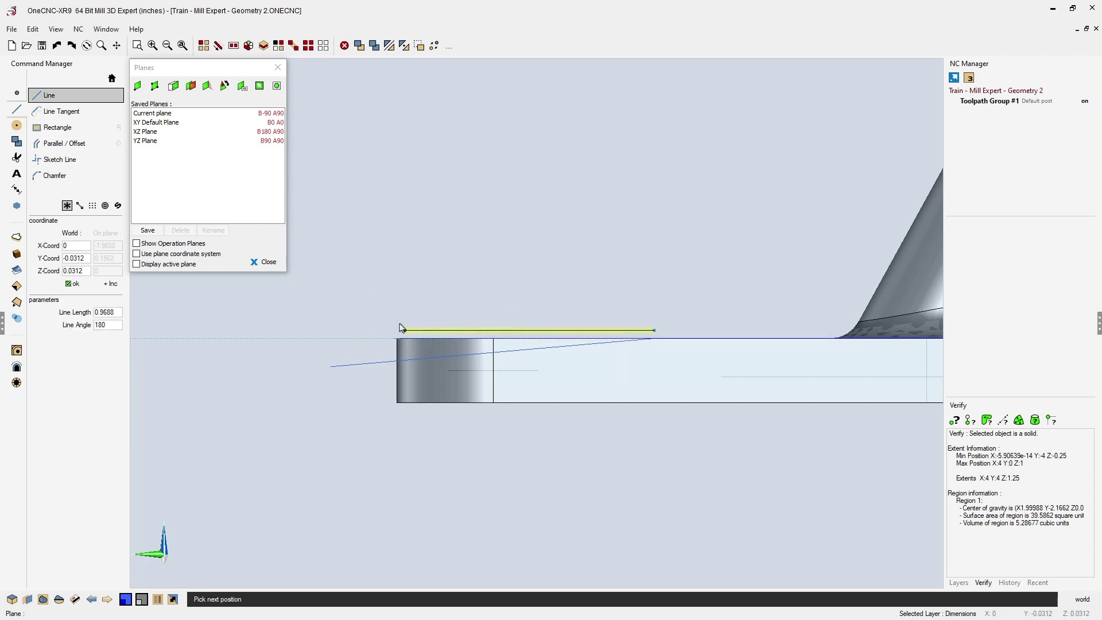
click(318, 332)
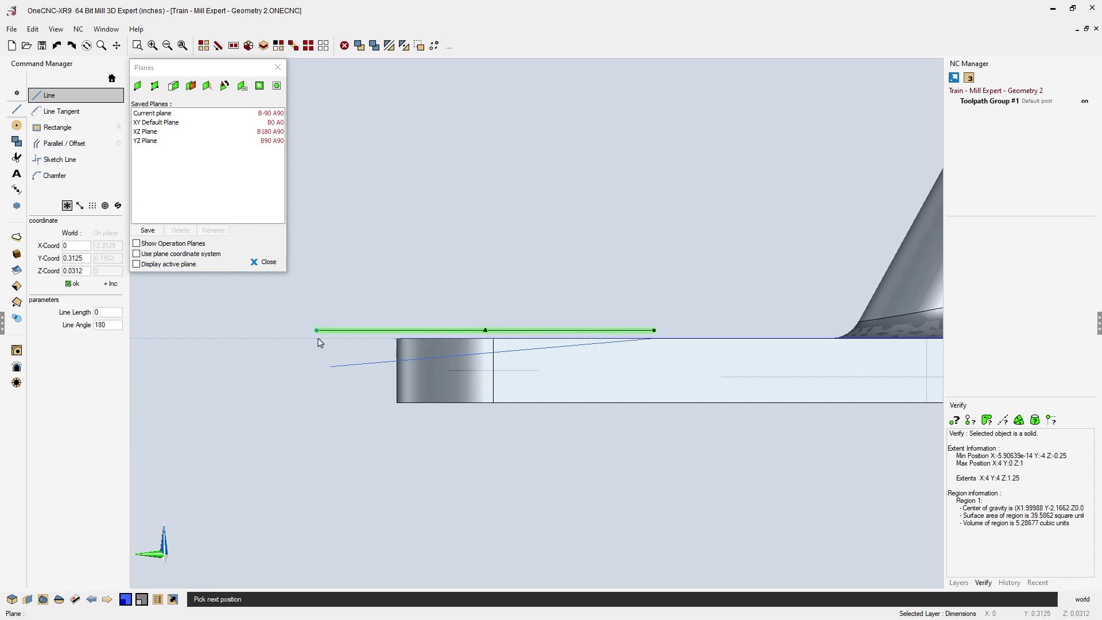
click(316, 386)
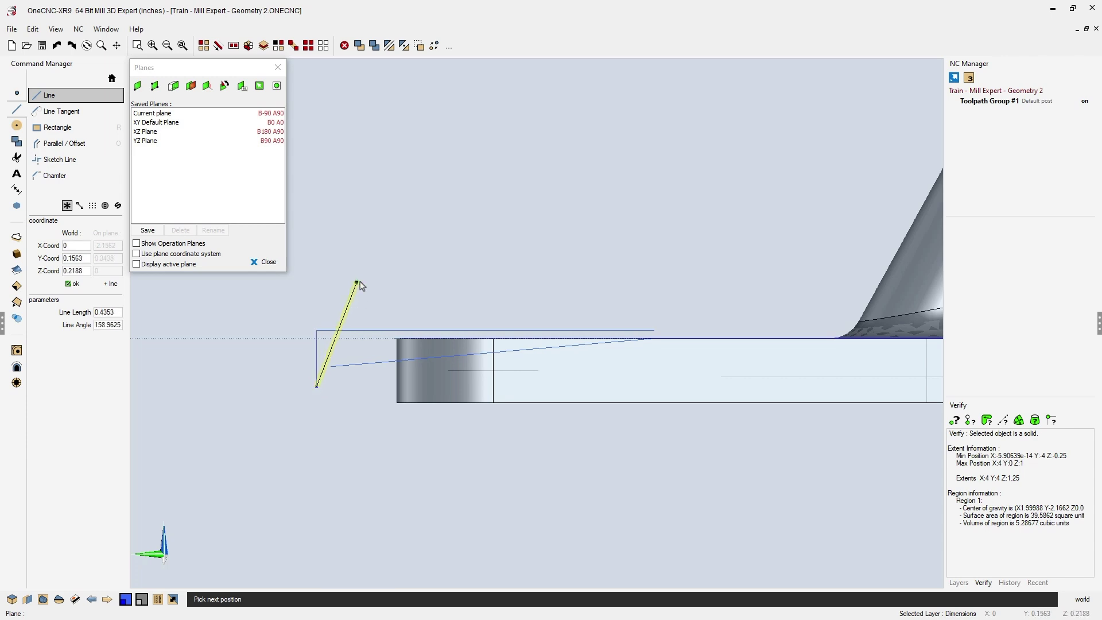
key(Escape)
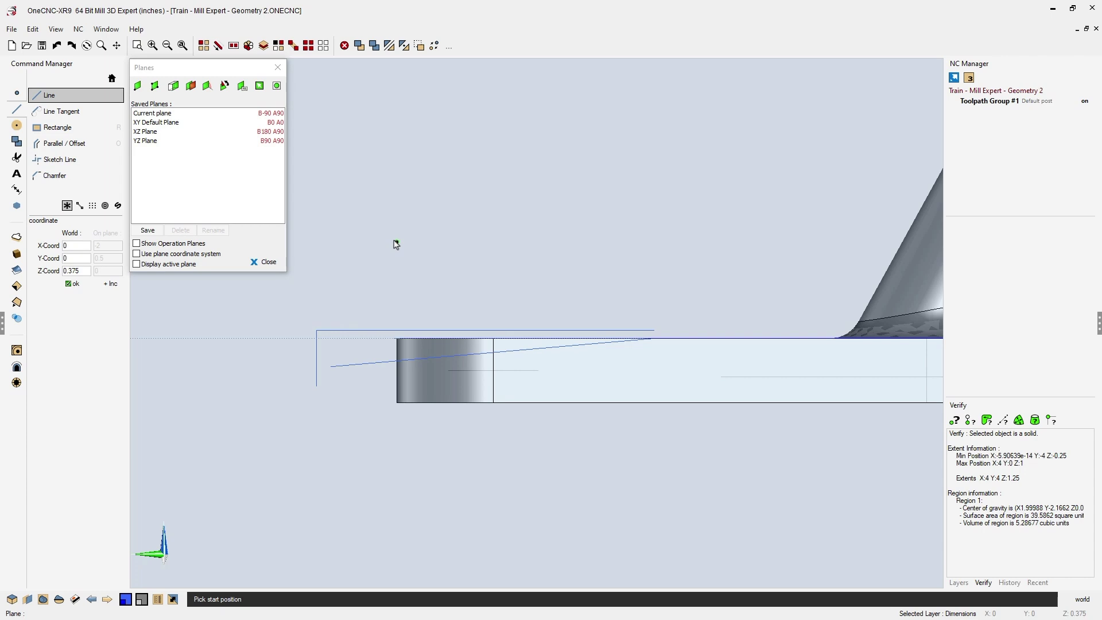
key(Escape)
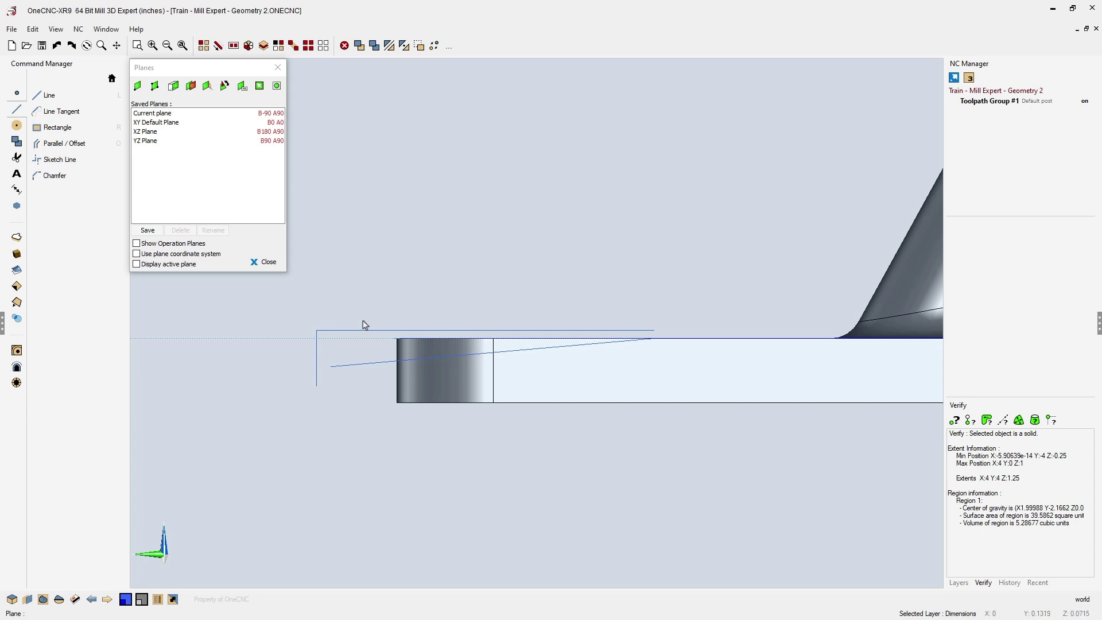
- Trim the 5° line to meet the vertical line at one end and the horizontal line at the other, closing the wedge profile
key(ctrl+t)
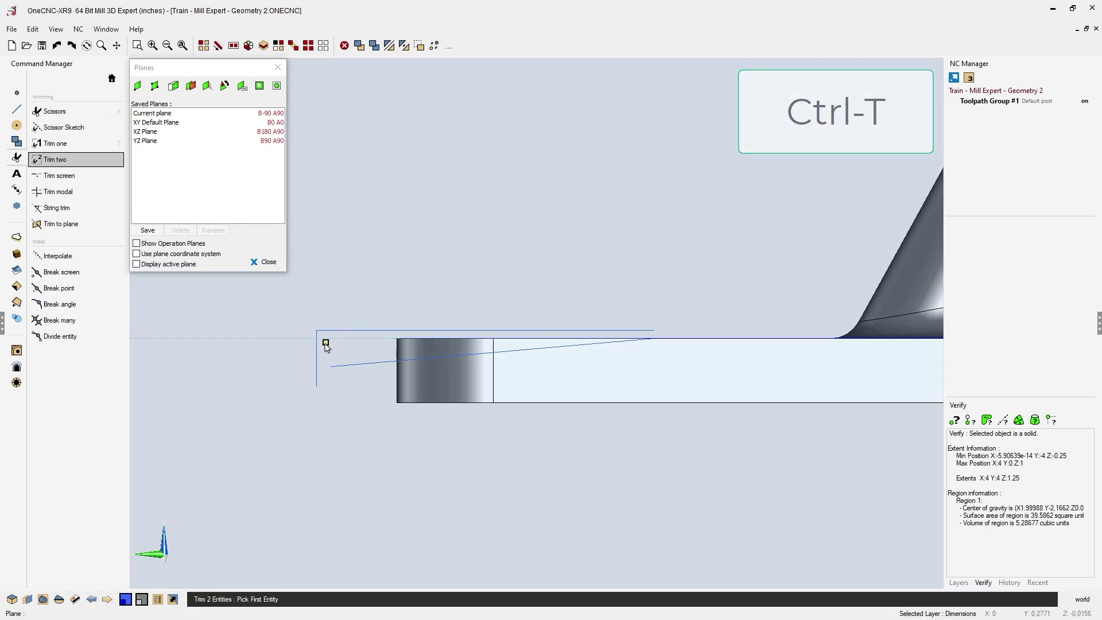
click(317, 350)
click(352, 365)
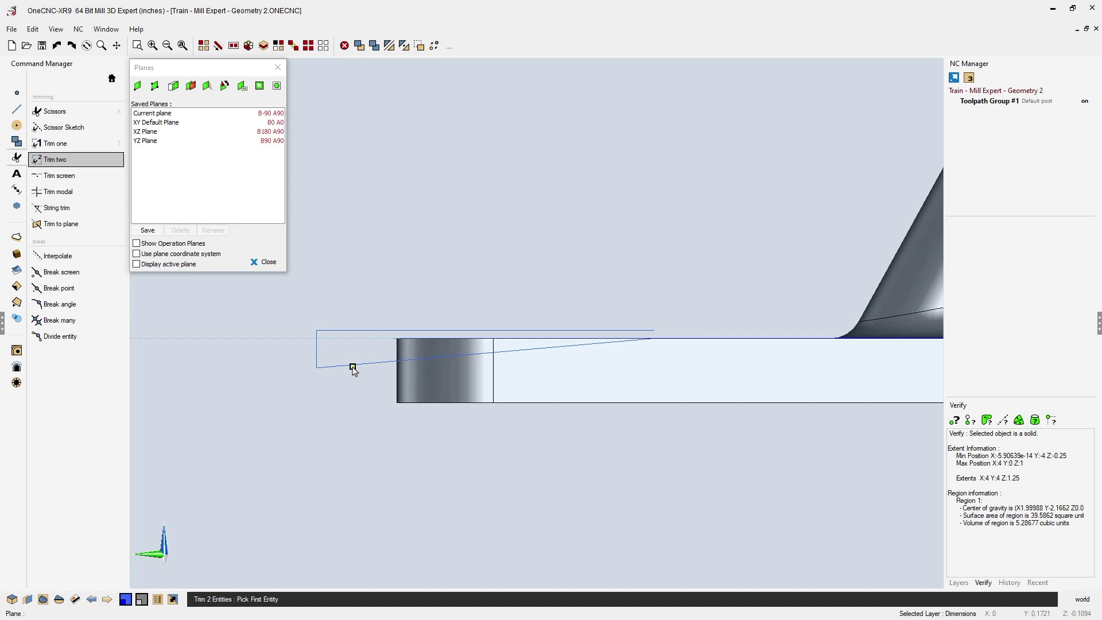
click(593, 346)
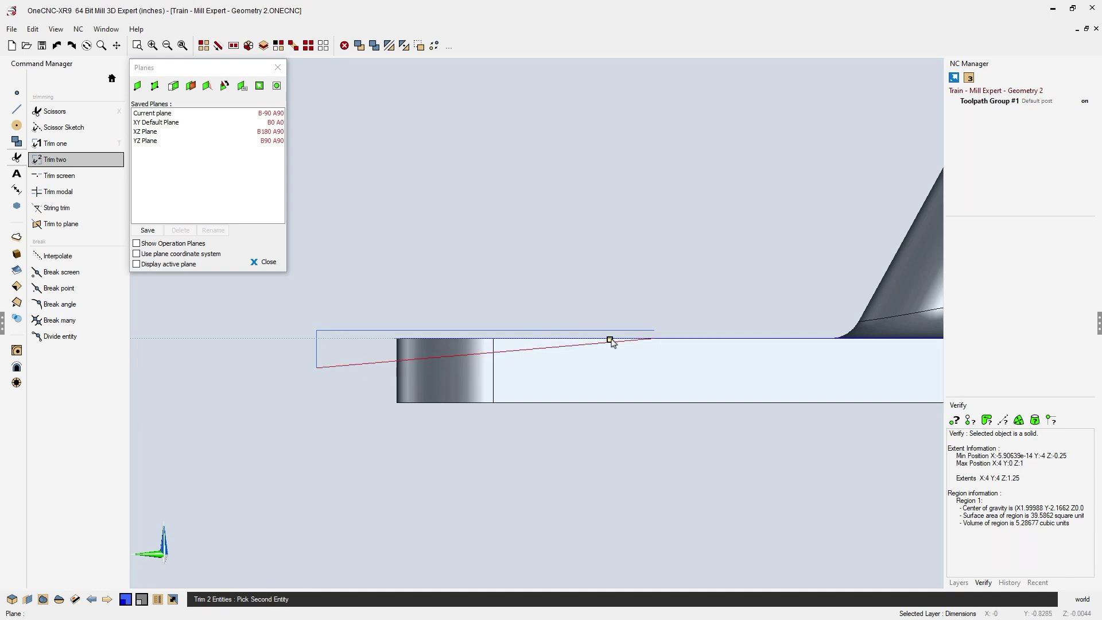
click(622, 331)
key(Escape)
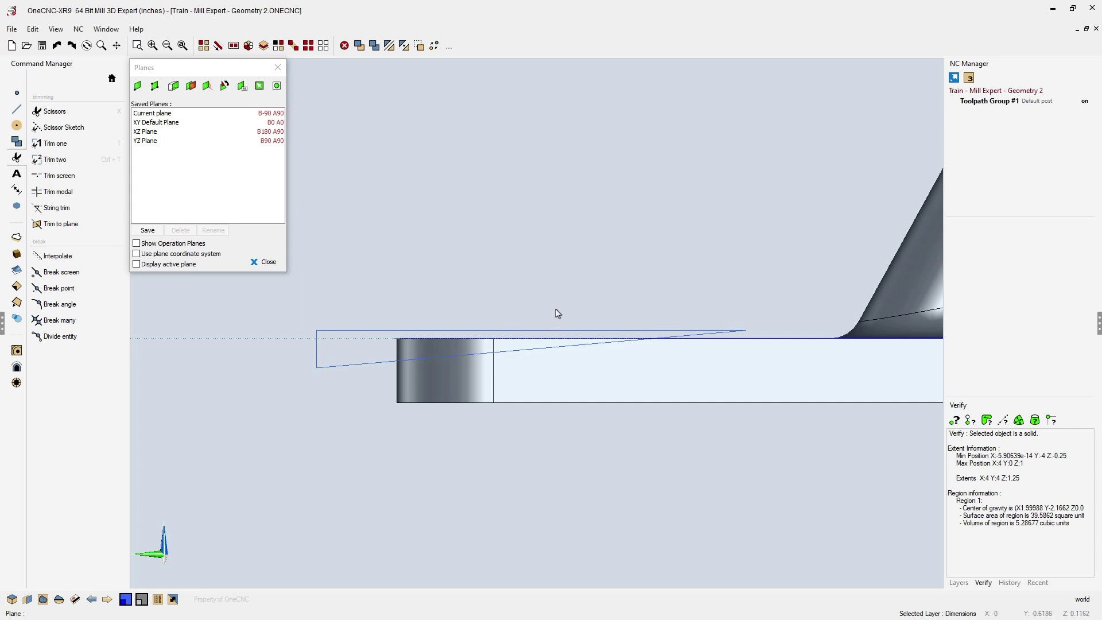
- Extrude cut the closed wedge profile across the full plate width to a depth of about -4.59, with taper angle 0
middle_drag(578, 322, 626, 303)
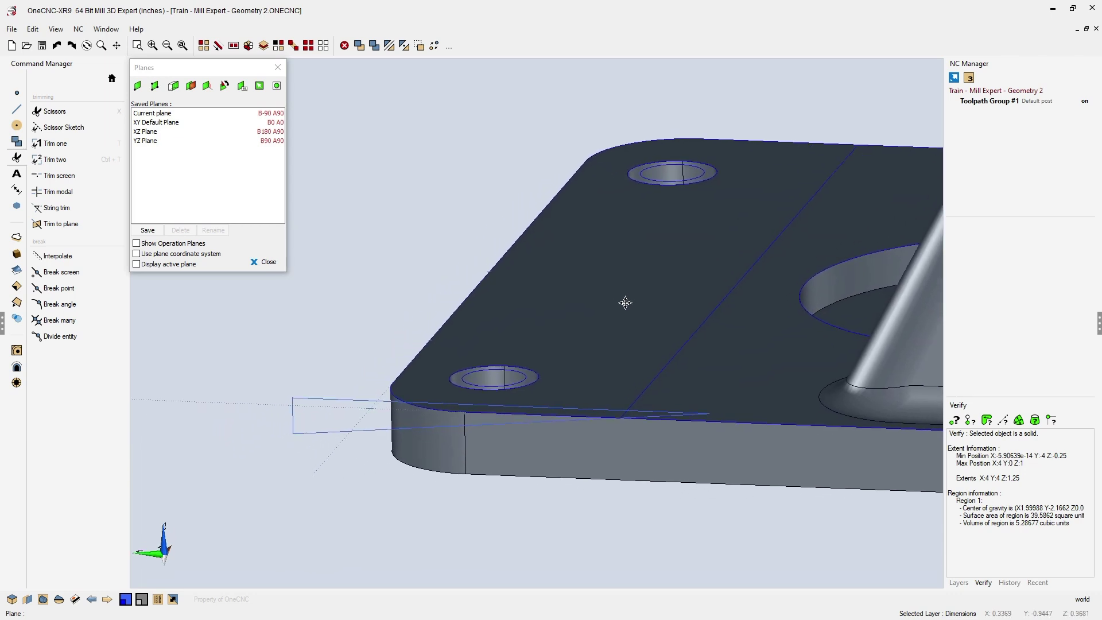
scroll(628, 306, down, 1)
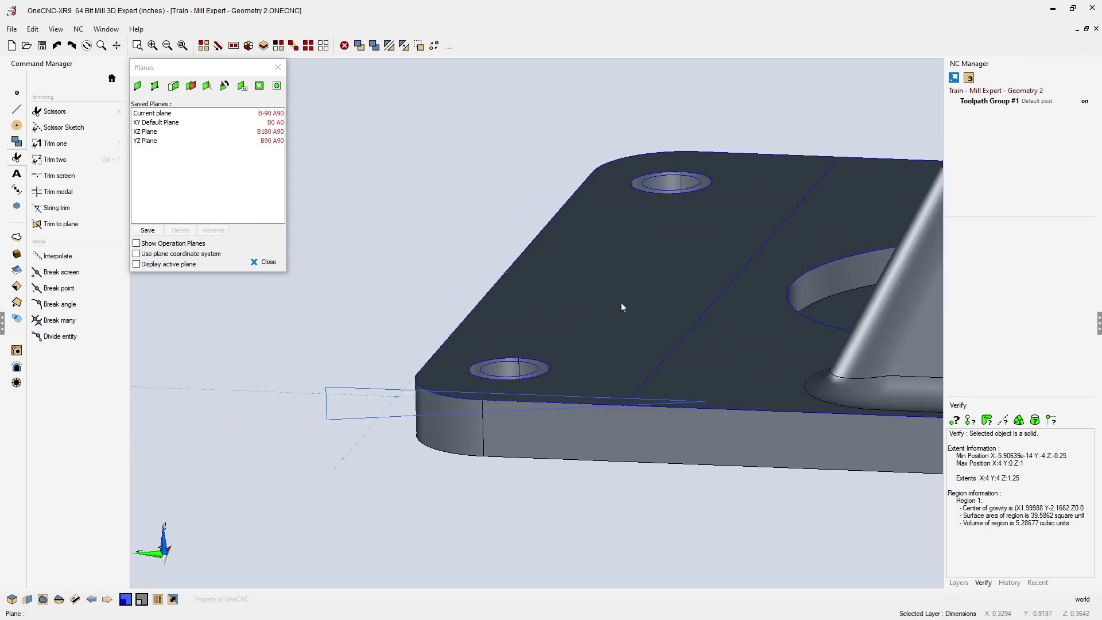
click(16, 238)
click(68, 129)
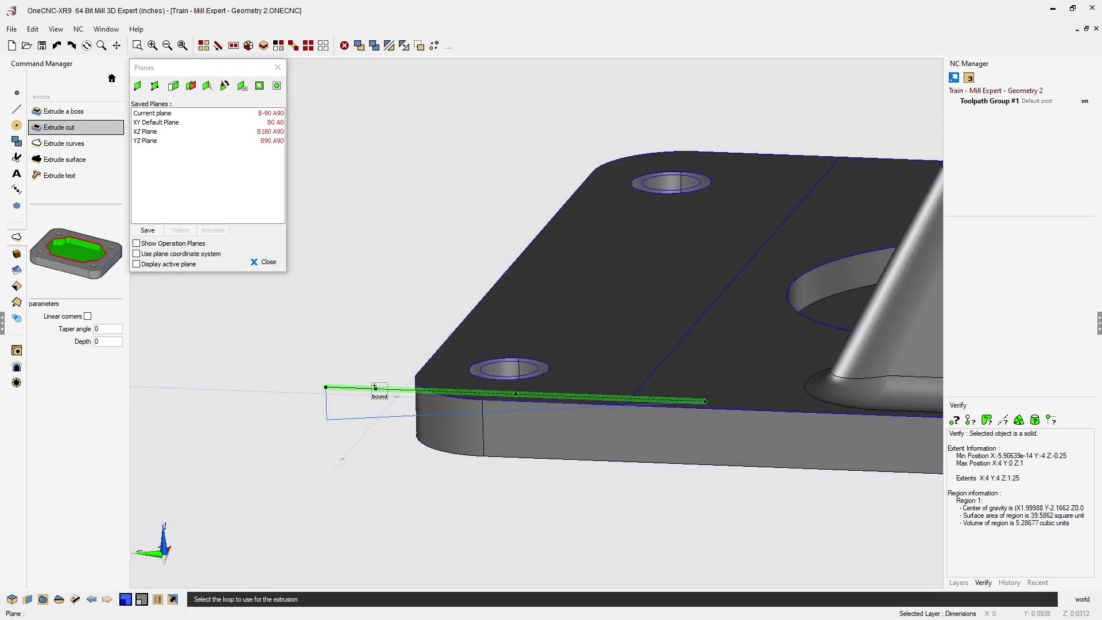
click(379, 389)
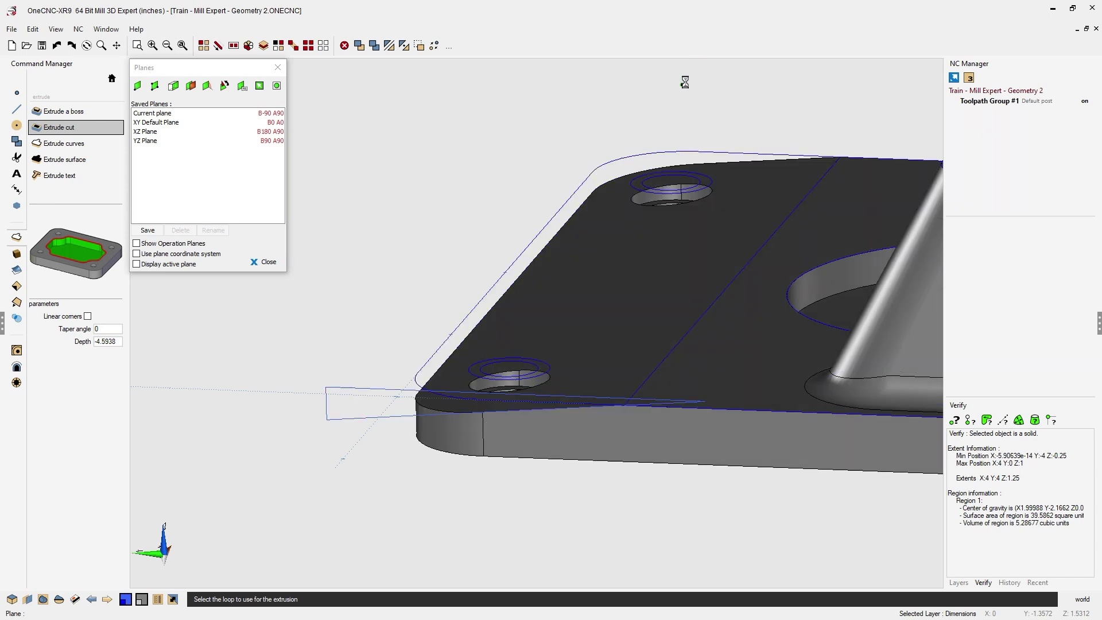
key(Escape)
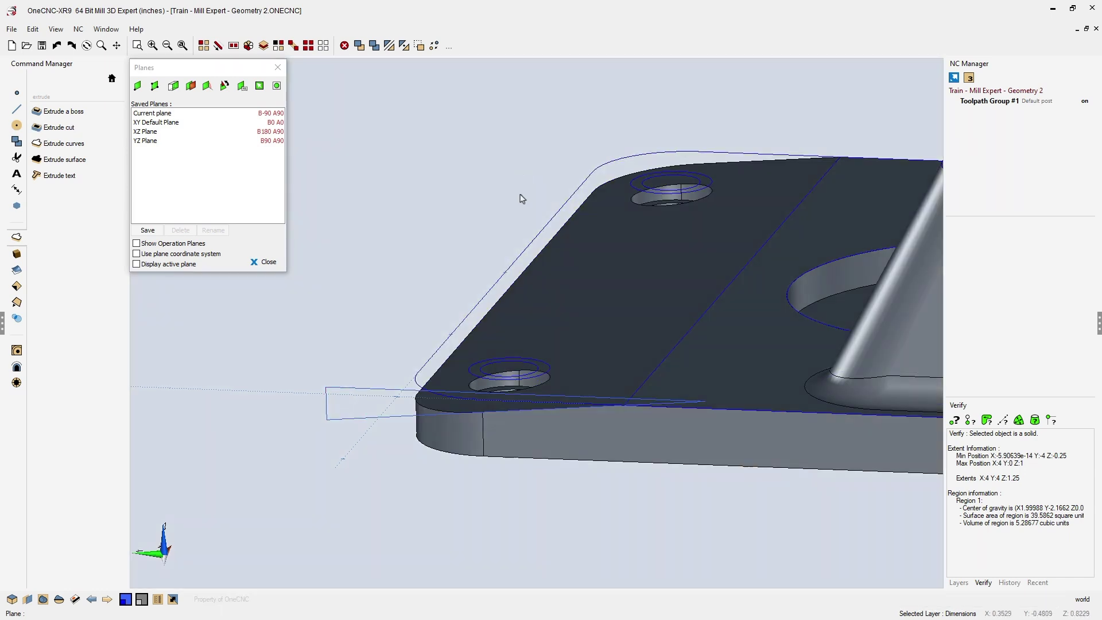
- Make the XY Default Plane the current plane and close the planes dialog
middle_drag(521, 197, 571, 266)
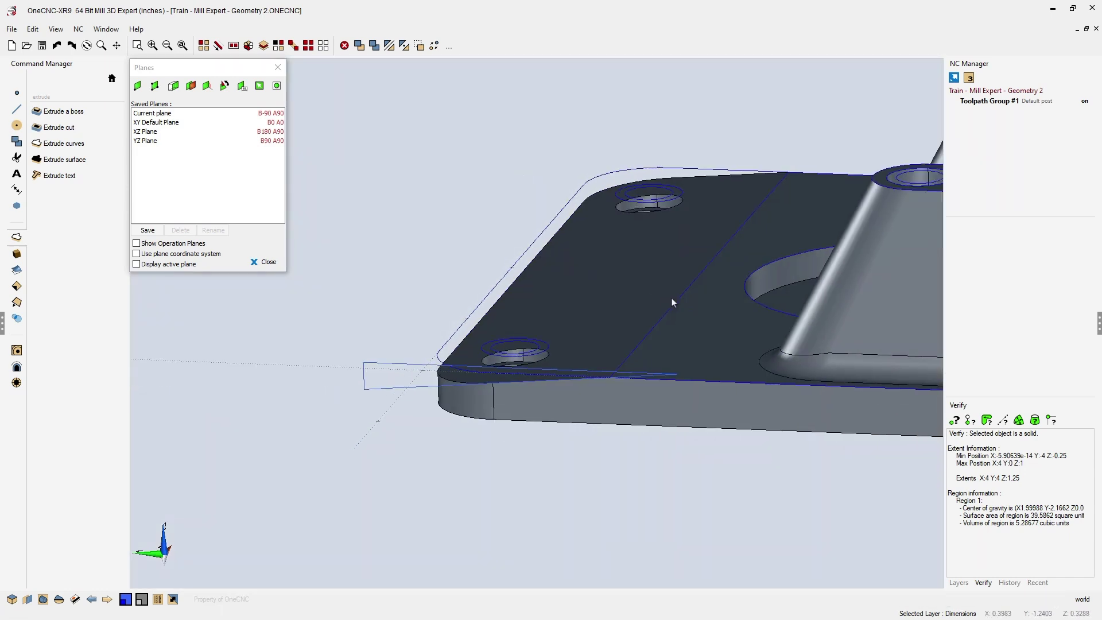
scroll(670, 315, down, 4)
scroll(668, 322, down, 1)
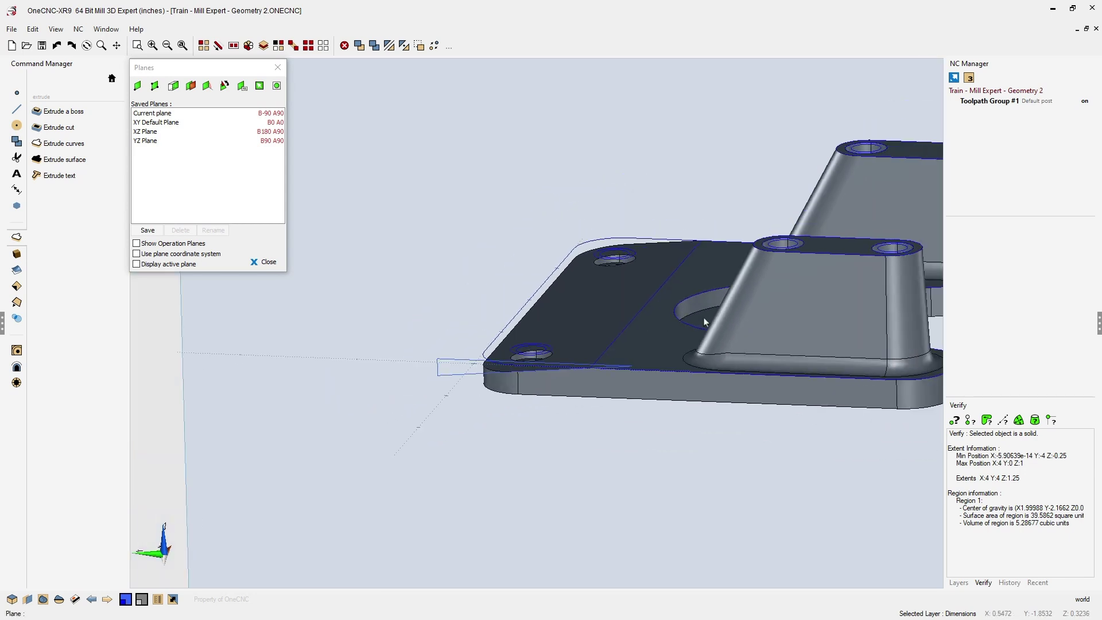
scroll(683, 313, down, 3)
middle_drag(693, 307, 631, 360)
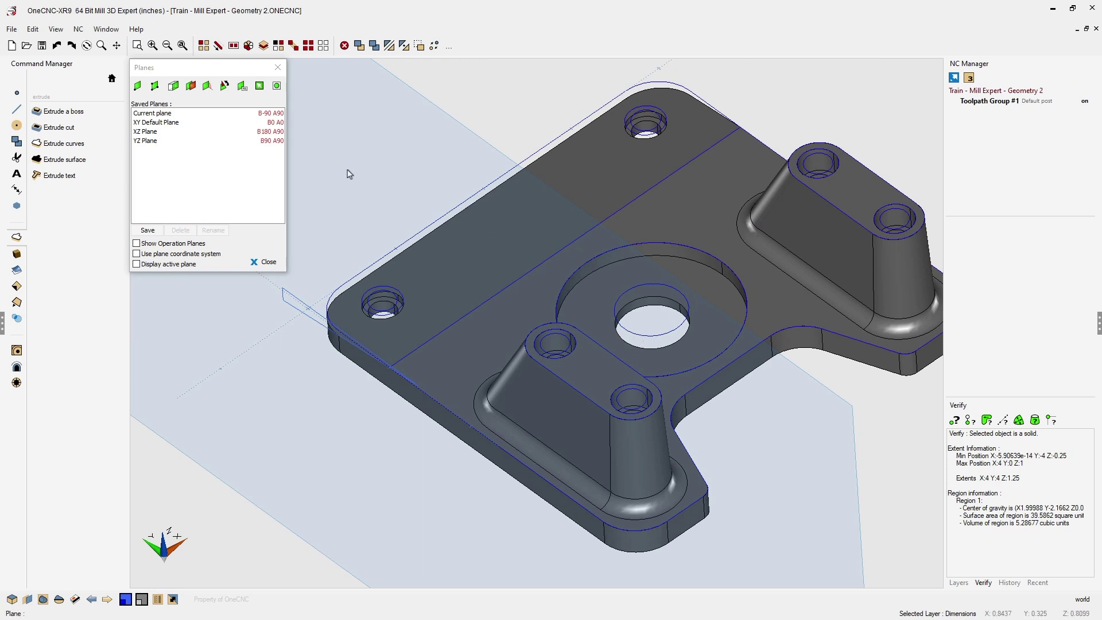
click(170, 123)
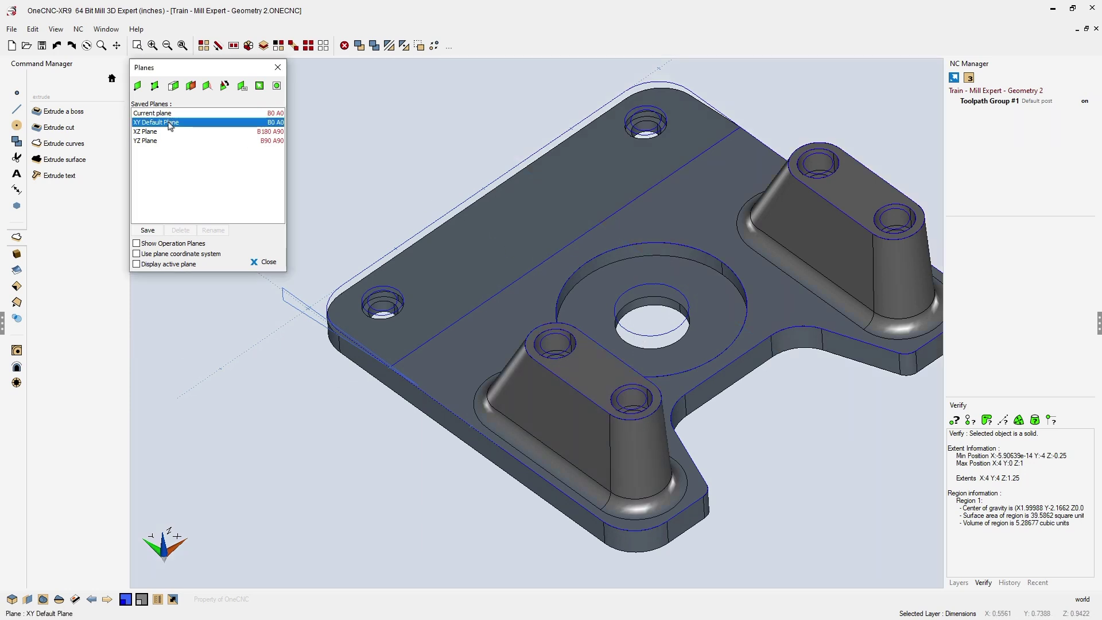
click(277, 68)
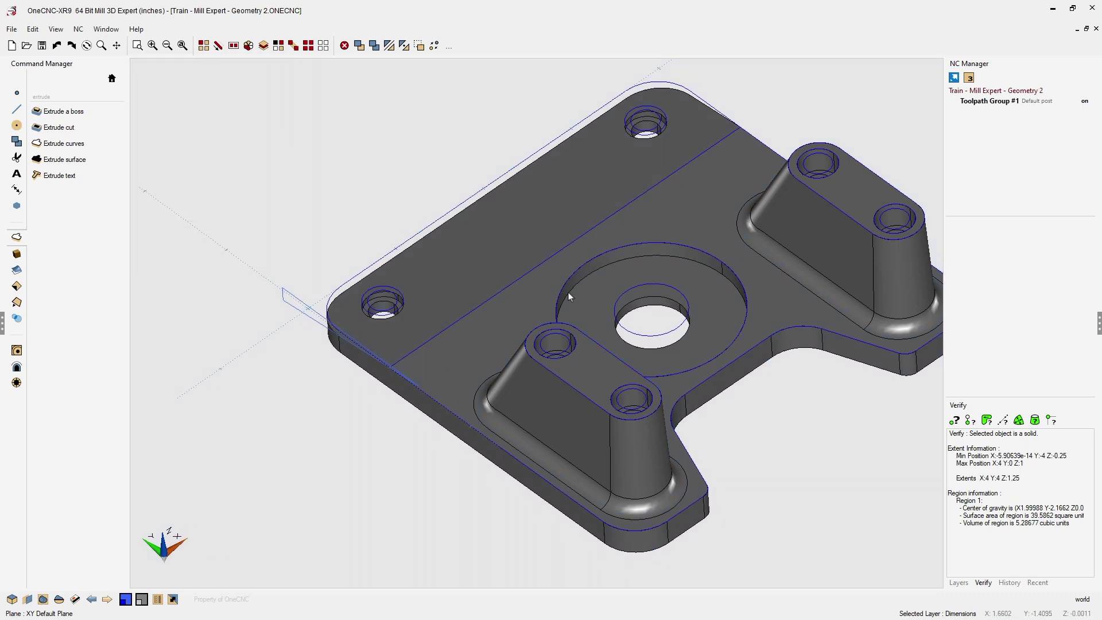
- Select all wireframe geometry by its dark blue and light blue colors and delete it, keeping the solid
middle_drag(568, 292, 531, 296)
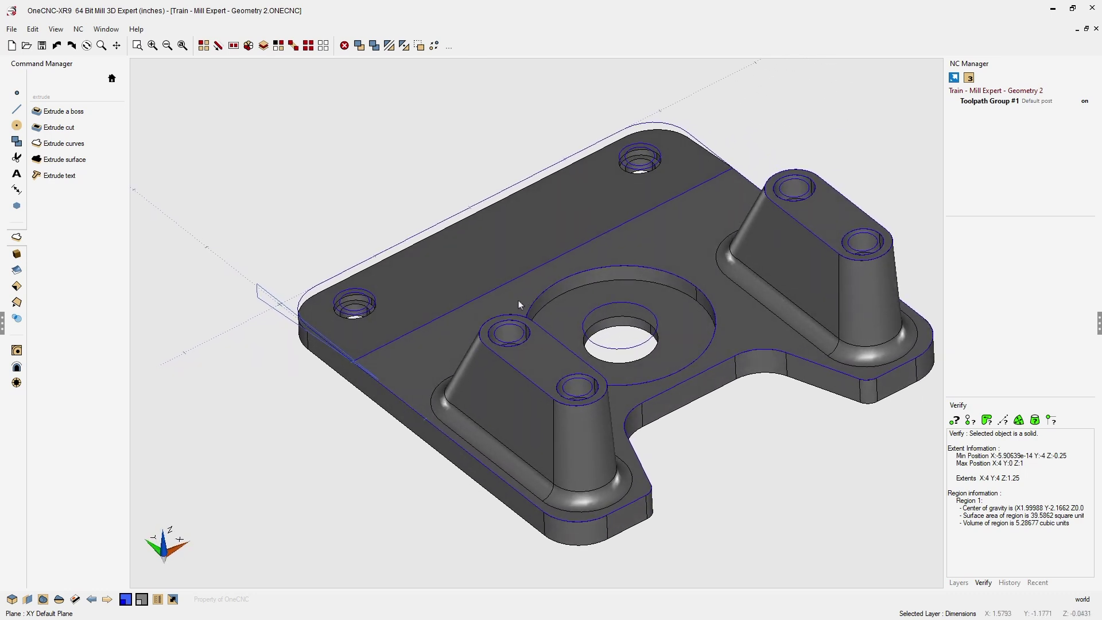
click(280, 49)
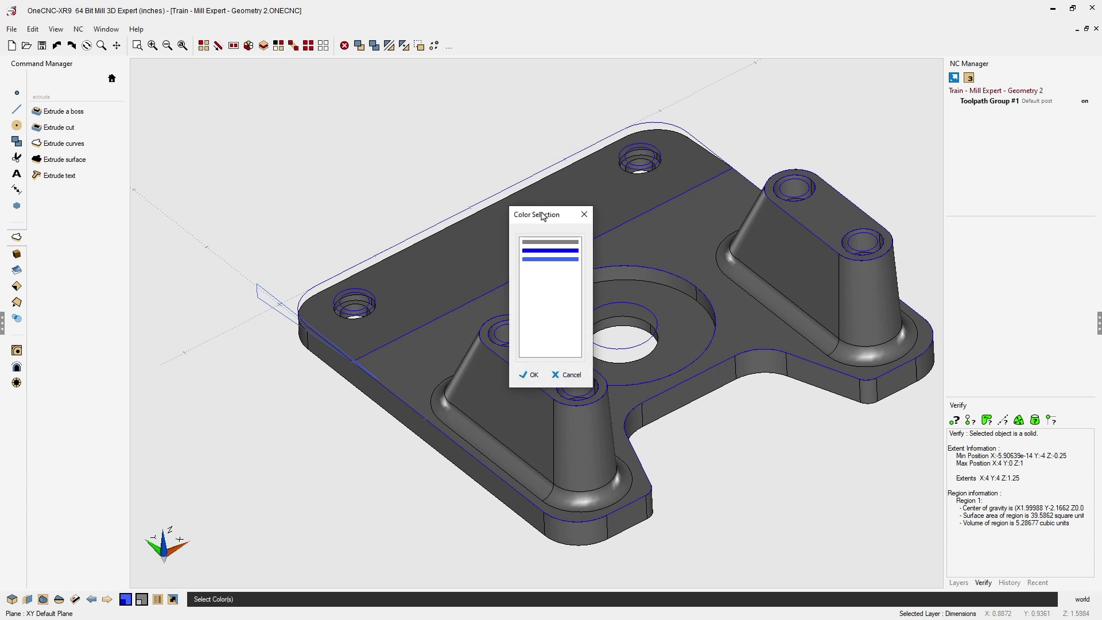
drag(543, 216, 166, 68)
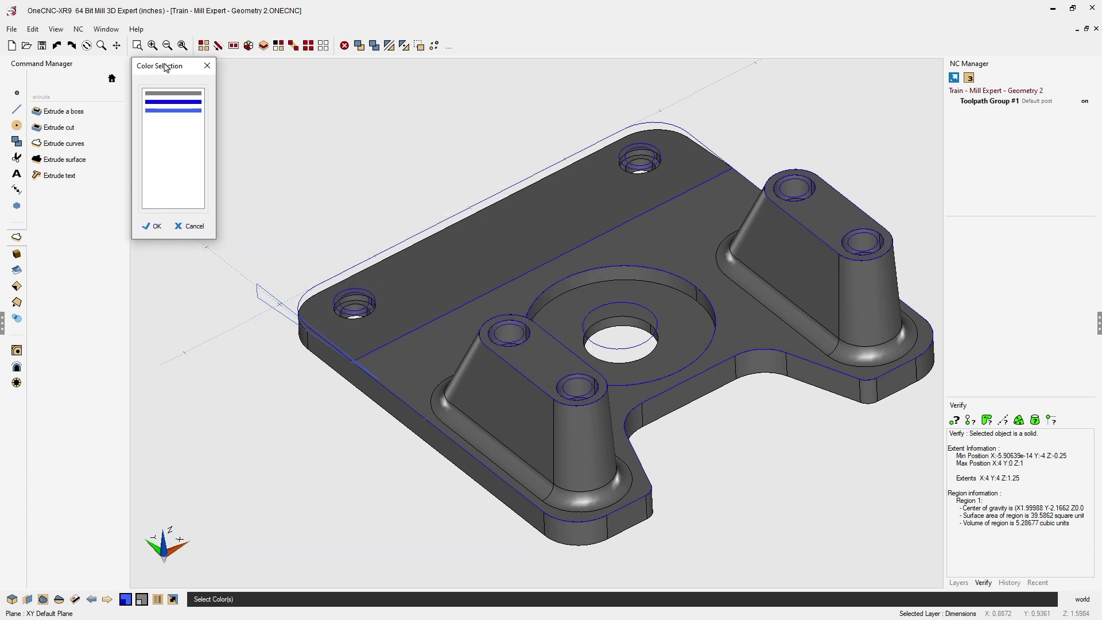
click(166, 102)
click(169, 110)
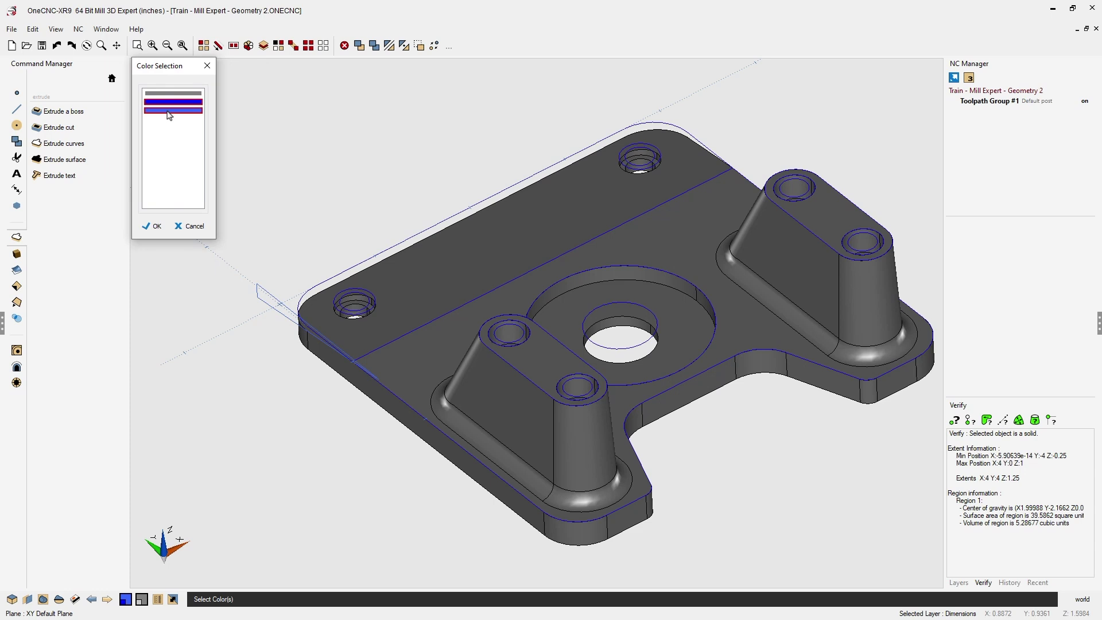
click(156, 226)
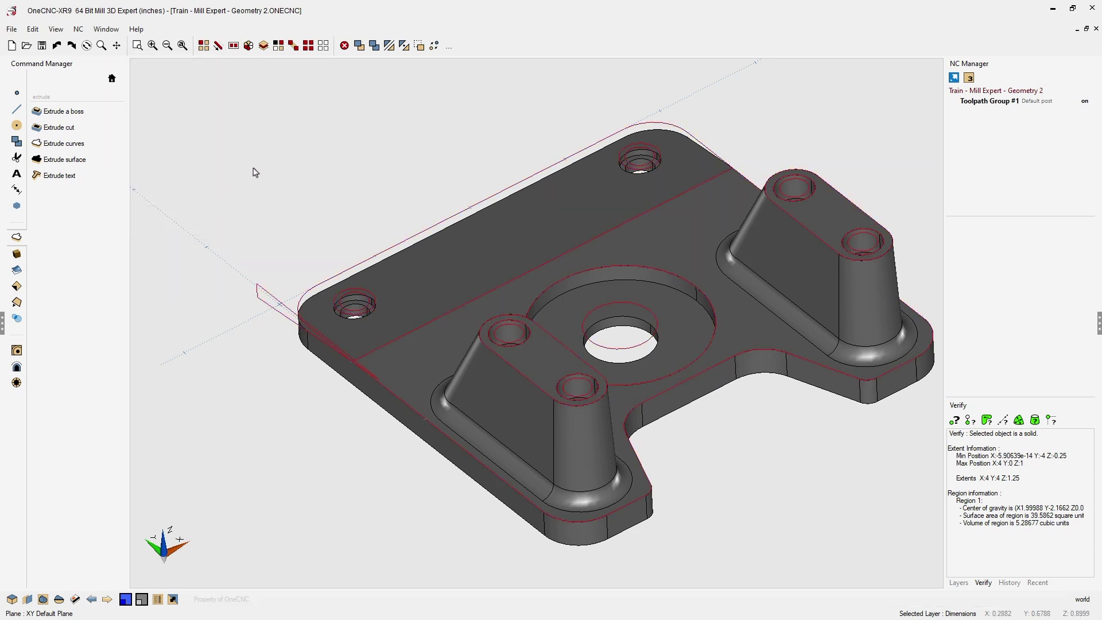
key(Delete)
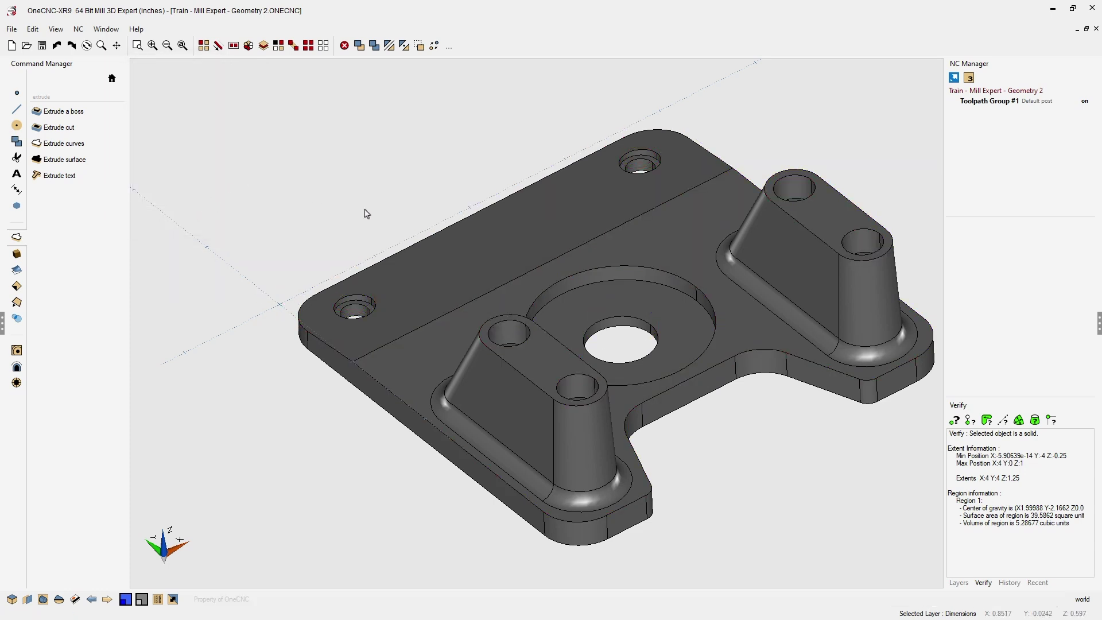
- Set up a distance chamfer and pick the top rim edges of the four bores in the two tapered bosses
middle_drag(475, 245, 451, 290)
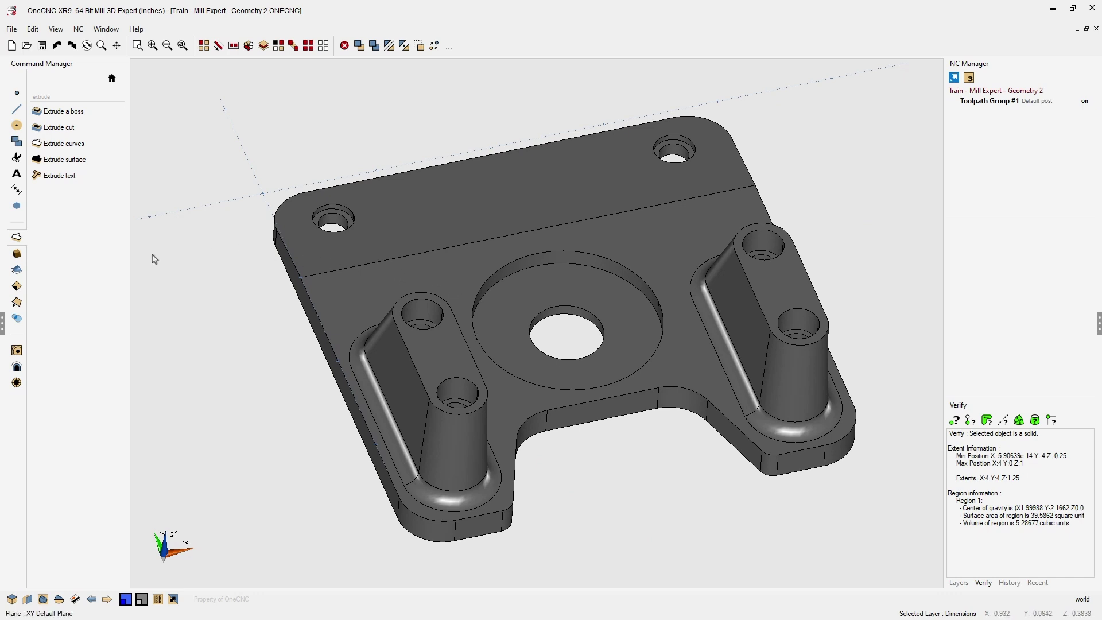
click(17, 303)
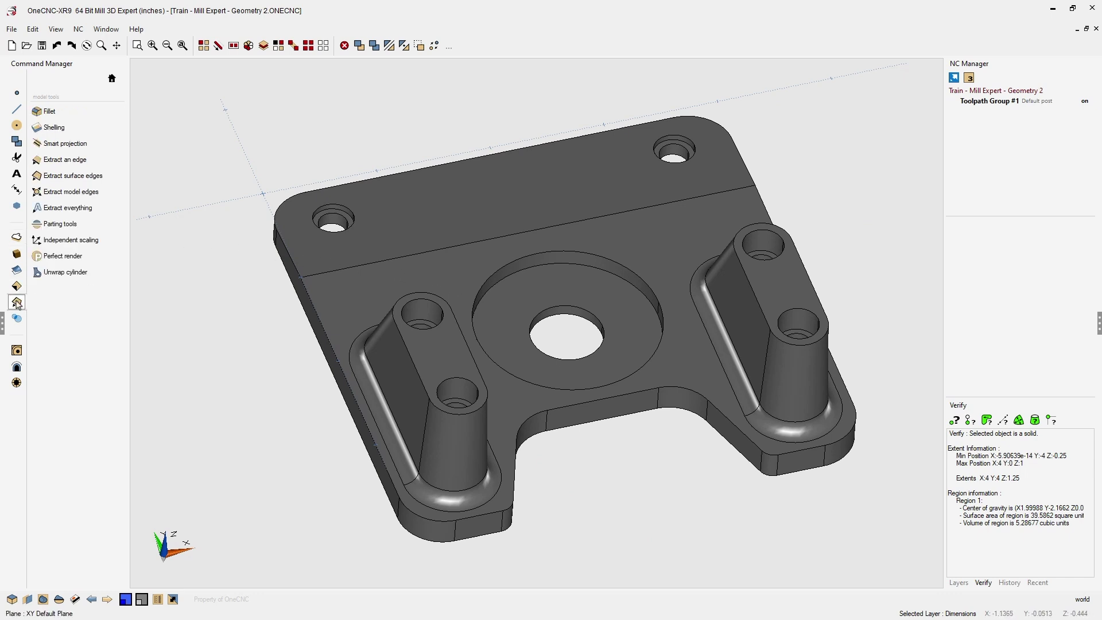
click(55, 115)
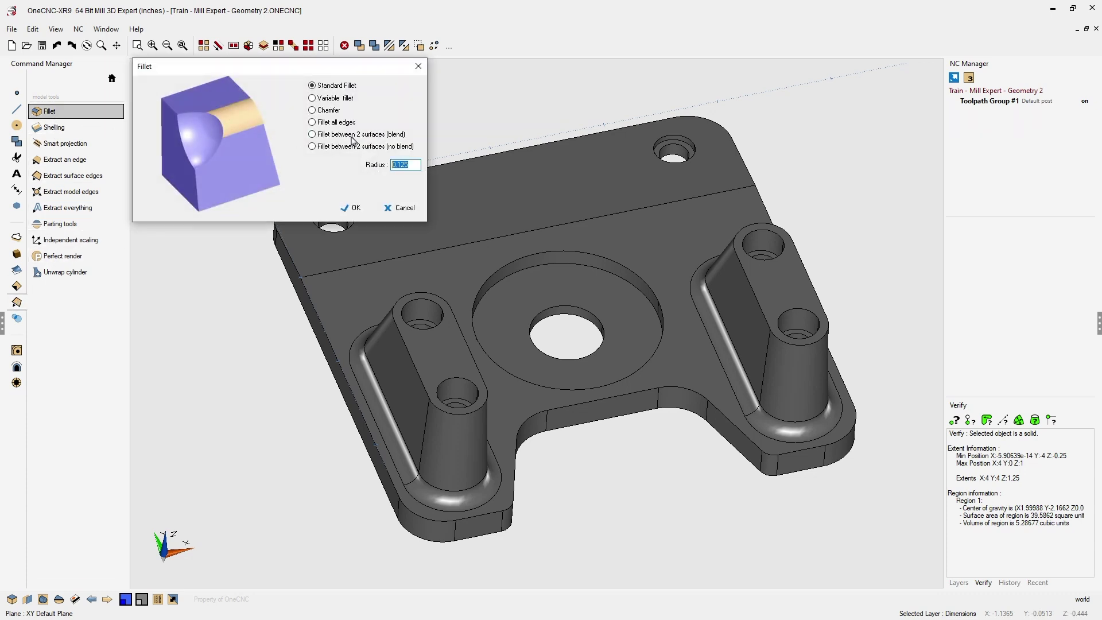
click(312, 111)
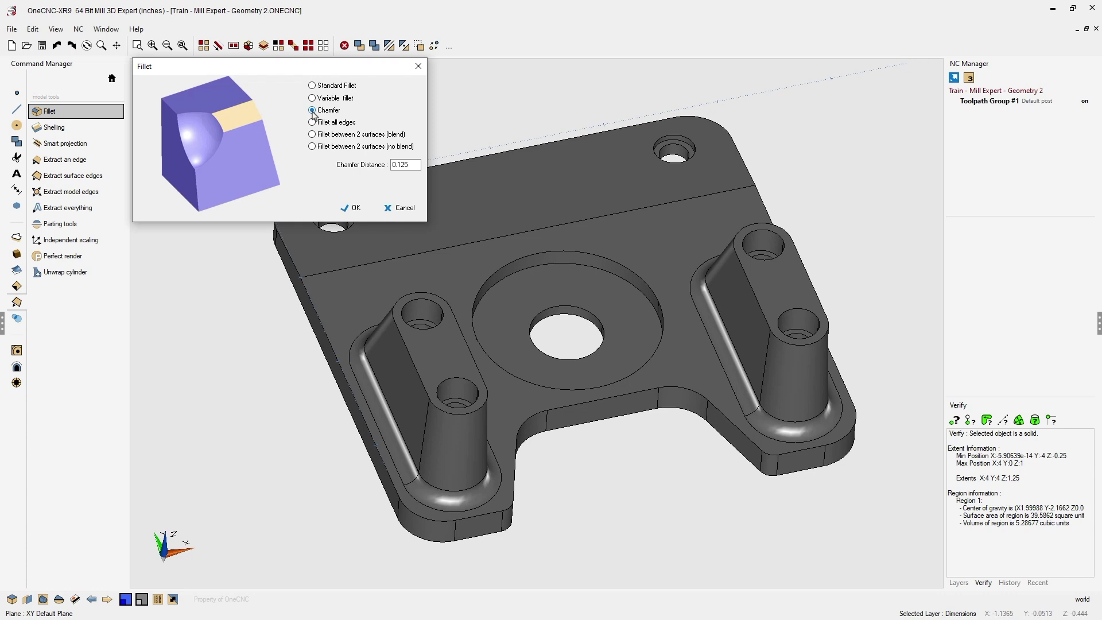
drag(409, 165, 383, 163)
click(356, 209)
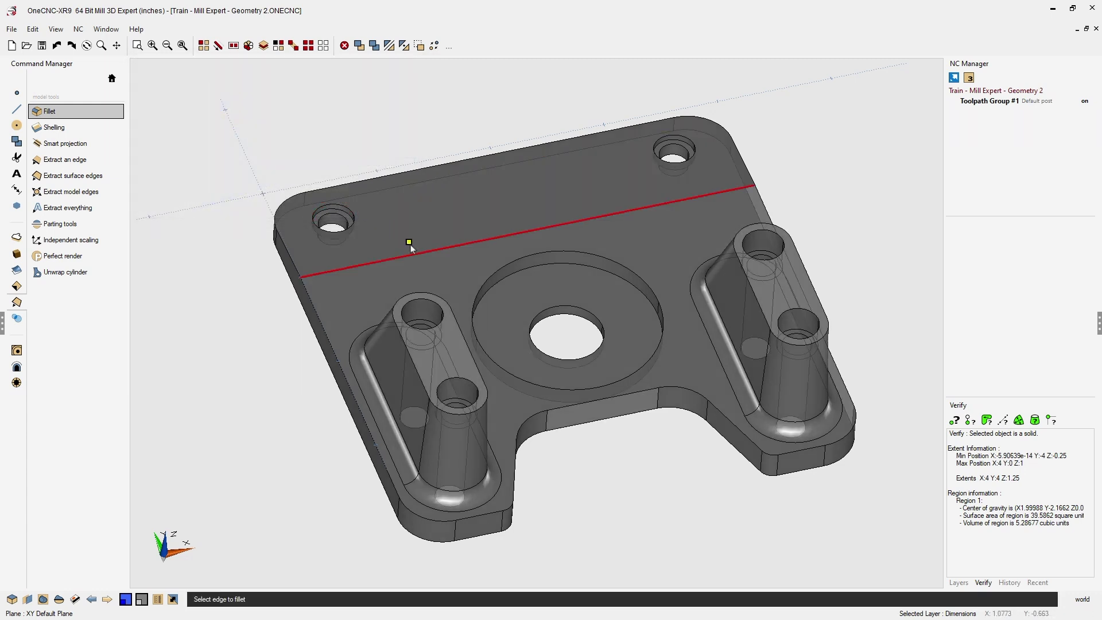
click(437, 307)
click(469, 384)
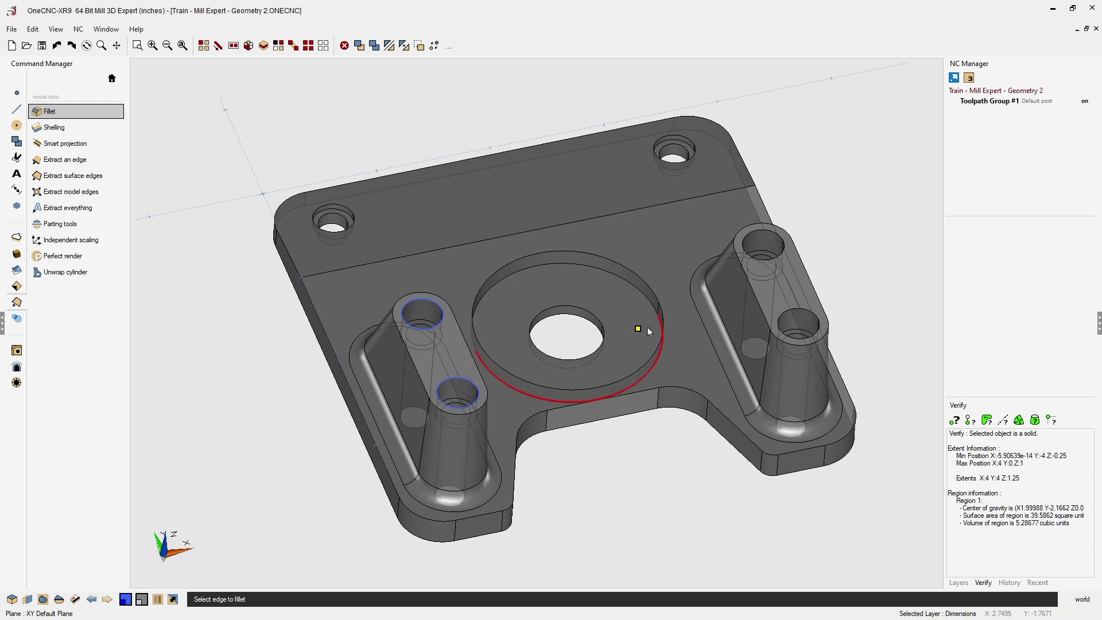
click(770, 233)
click(804, 309)
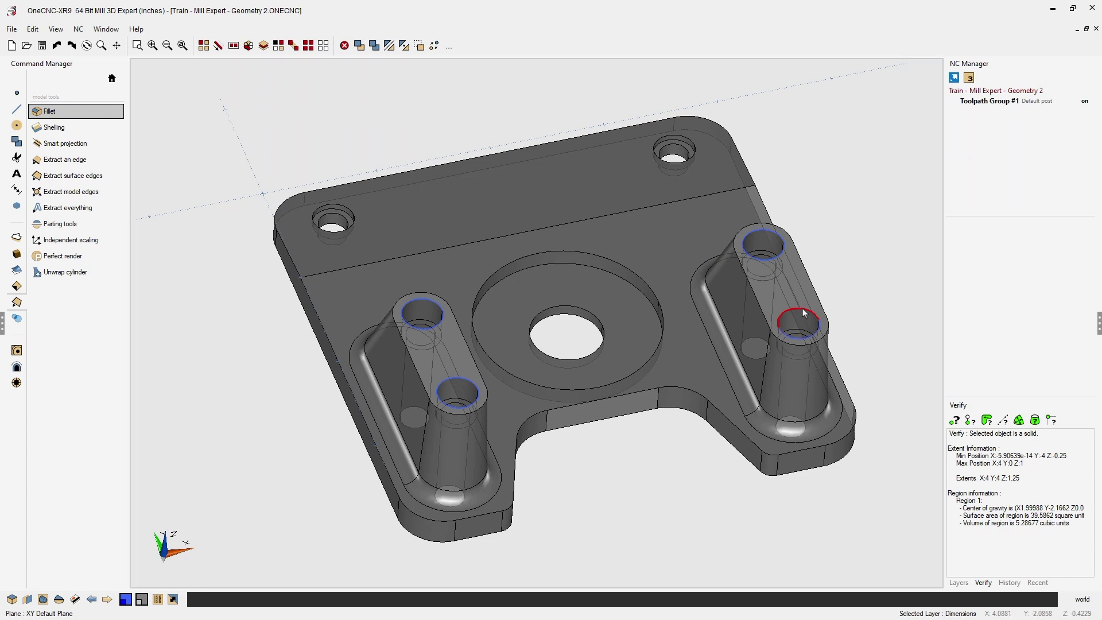
- Add the top rim edges of the two counterbored holes on the sloped end to the selection and apply the chamfer
scroll(349, 212, up, 2)
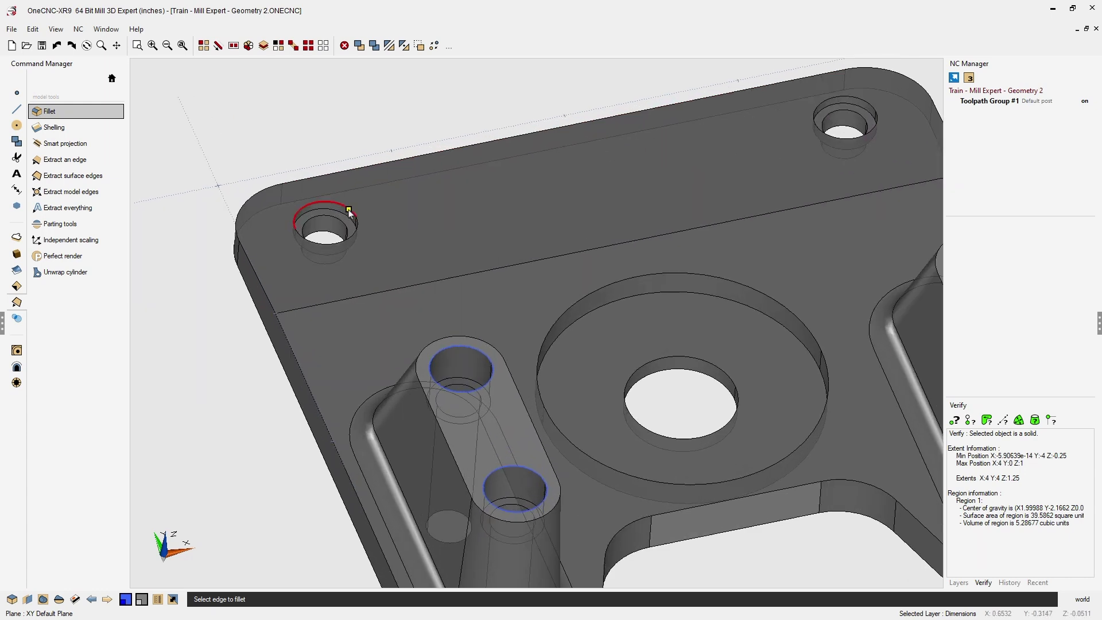
click(348, 208)
click(816, 106)
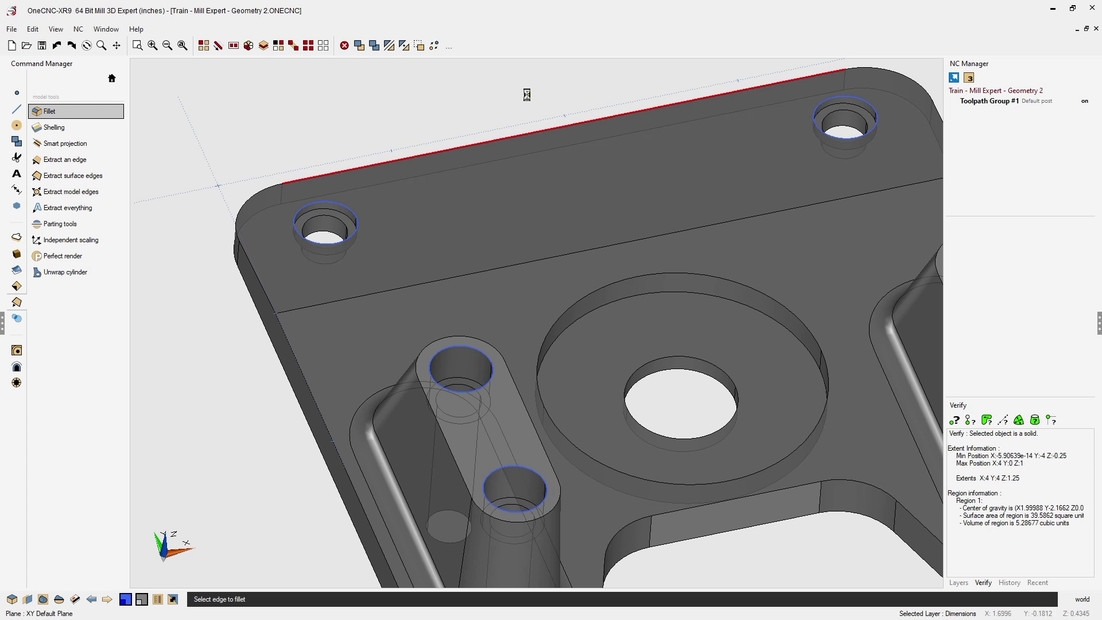
scroll(565, 246, down, 5)
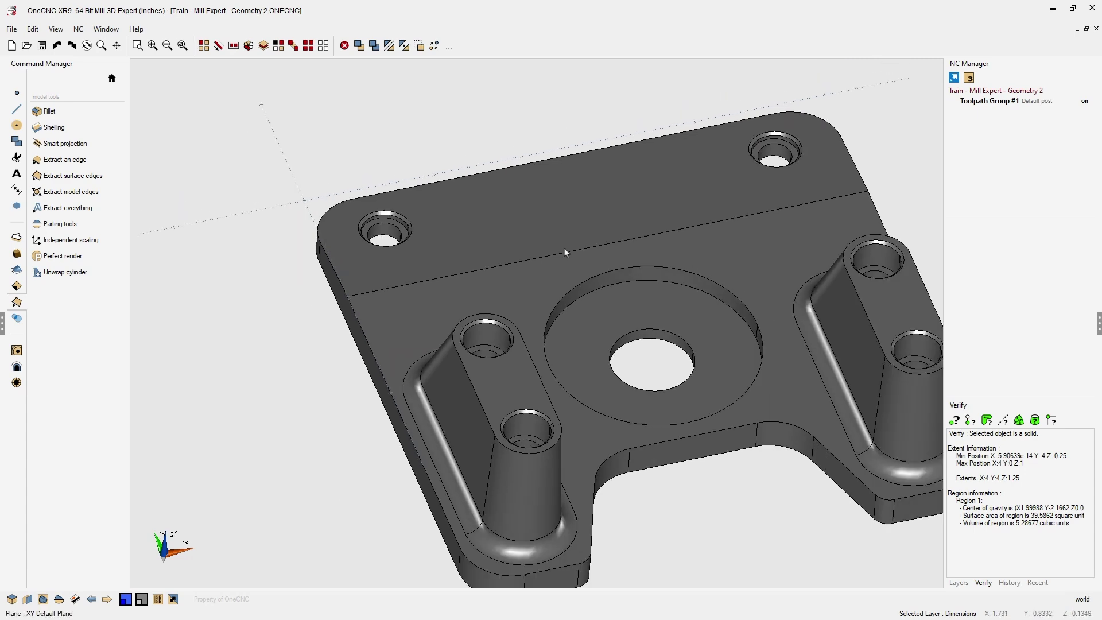
middle_drag(588, 279, 633, 261)
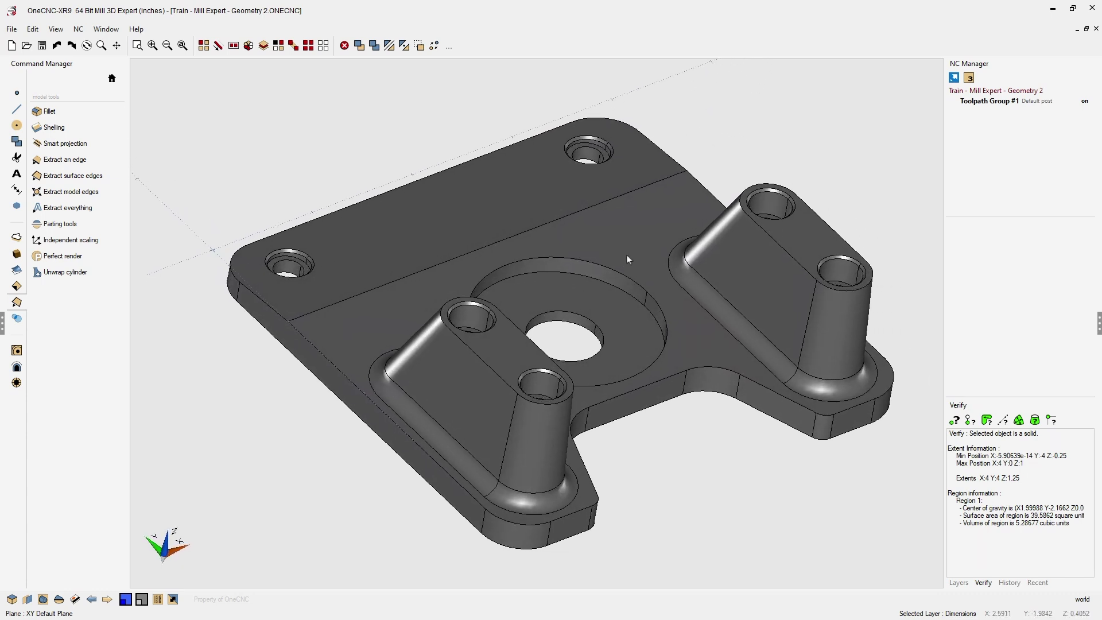